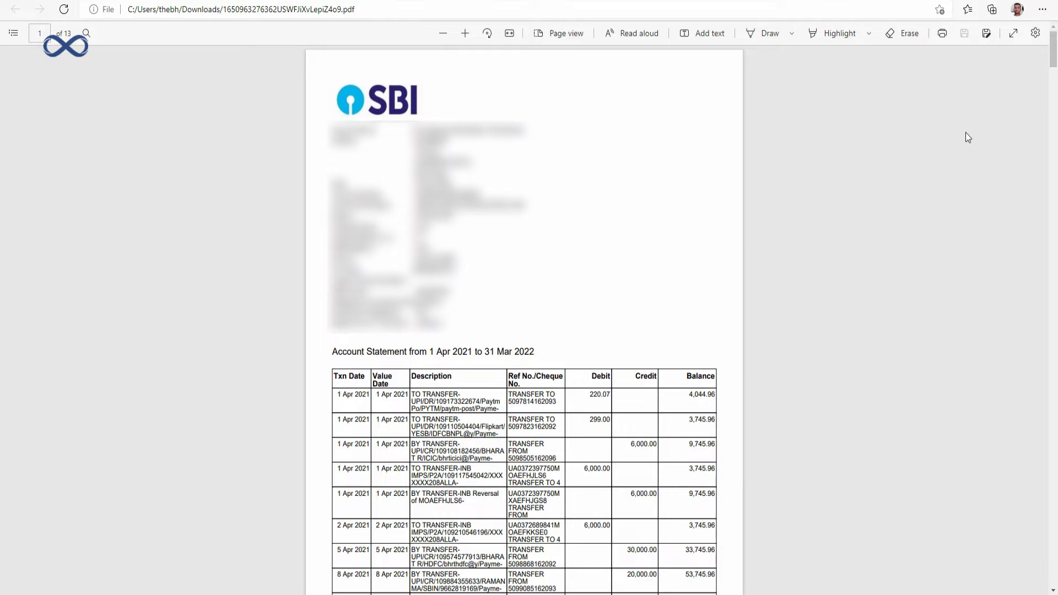
- Examine the debit and credit entries in the SBI account statement covering 1 Apr 2021 to 31 Mar 2022
{"action": "left_click_drag", "start_coordinate": [1052, 53], "coordinate": [1052, 68]}
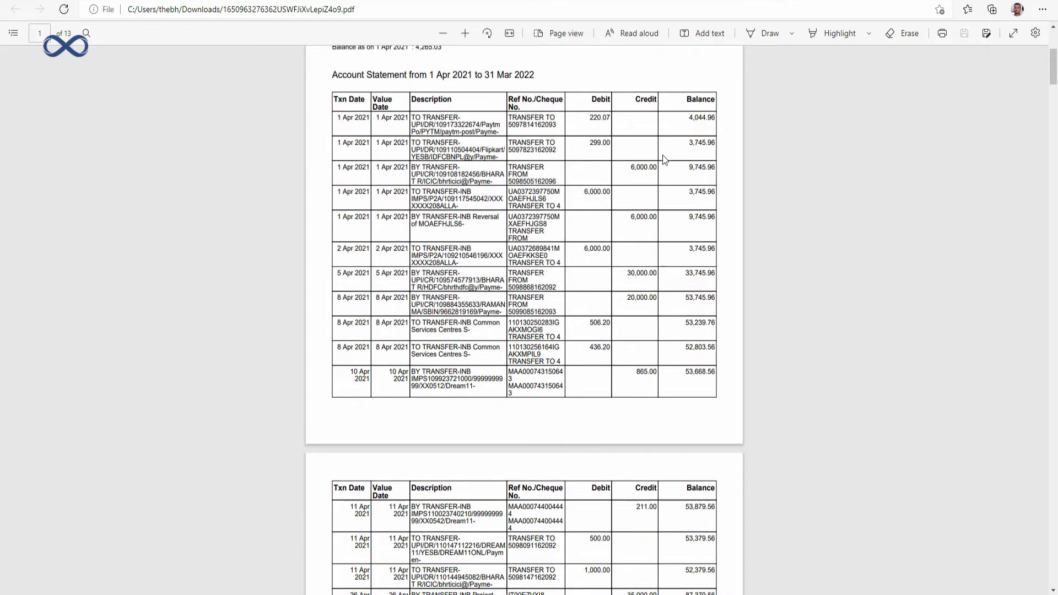
{"action": "left_click_drag", "start_coordinate": [635, 101], "coordinate": [656, 98]}
{"action": "left_click", "coordinate": [789, 285]}
{"action": "left_click_drag", "start_coordinate": [632, 166], "coordinate": [637, 277]}
{"action": "left_click", "coordinate": [637, 276]}
- Switch to the Balance Sheet 2022 spreadsheet in Google Sheets and review the income columns, expenses, total and profit
{"action": "mouse_move", "coordinate": [191, 594]}
{"action": "left_click", "coordinate": [193, 559]}
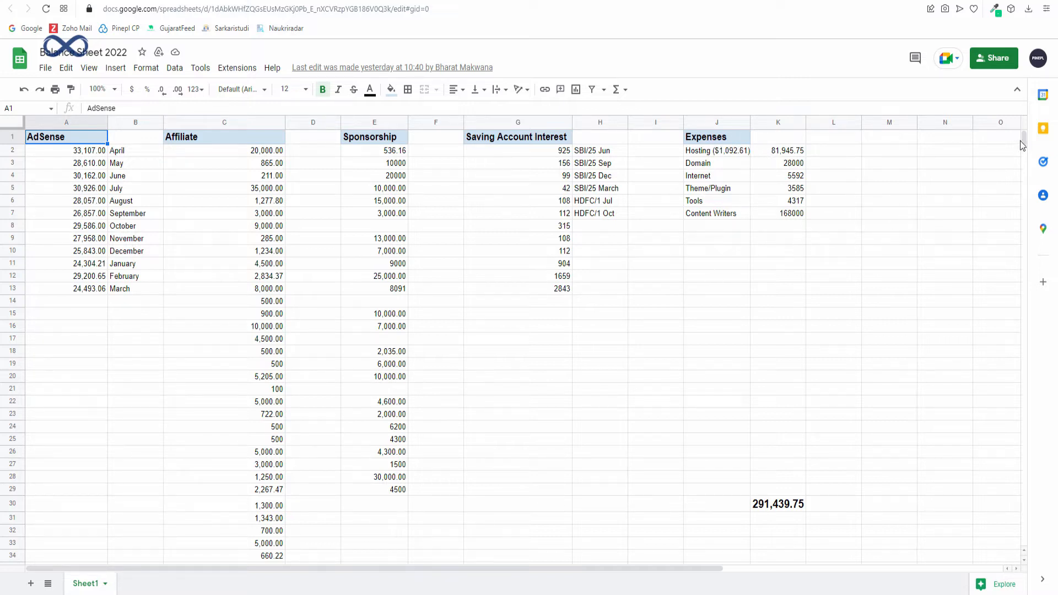
{"action": "left_click_drag", "start_coordinate": [1021, 145], "coordinate": [1024, 153]}
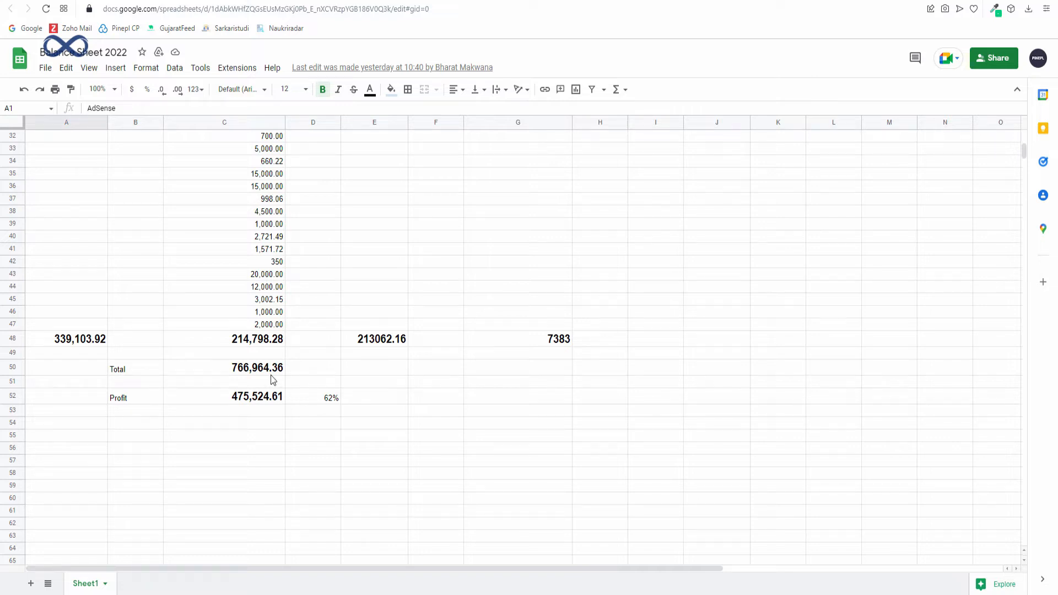
{"action": "scroll", "coordinate": [910, 364], "scroll_direction": "up", "scroll_amount": 3}
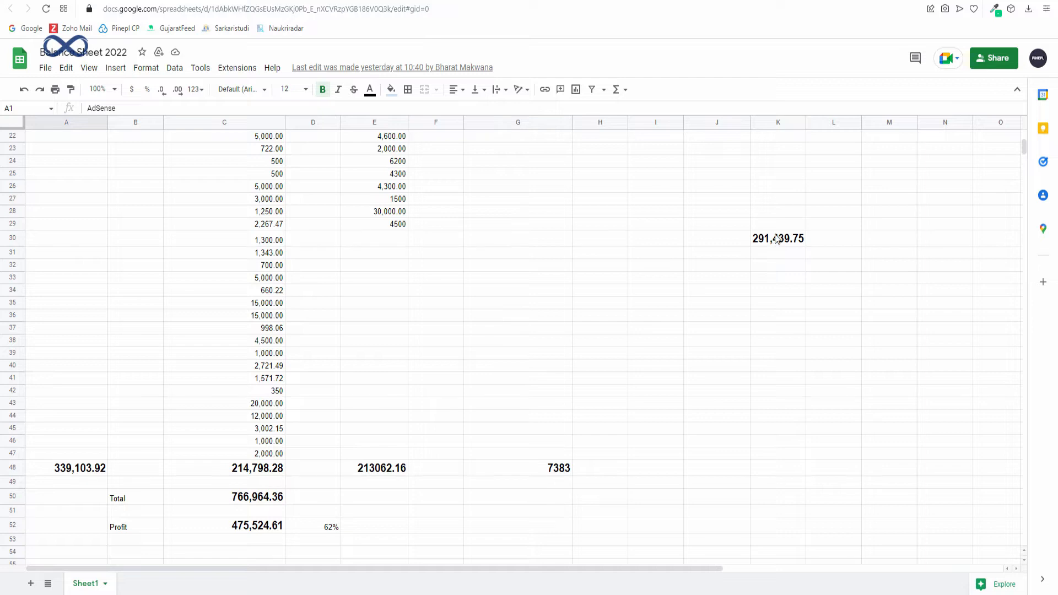
{"action": "scroll", "coordinate": [773, 243], "scroll_direction": "down", "scroll_amount": 1}
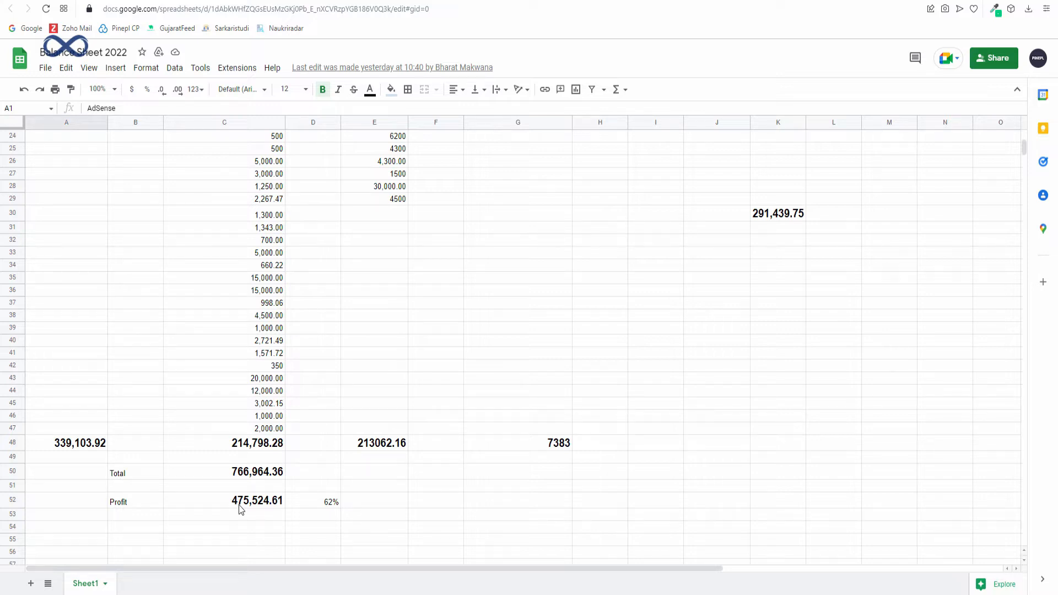
{"action": "scroll", "coordinate": [354, 349], "scroll_direction": "up", "scroll_amount": 4}
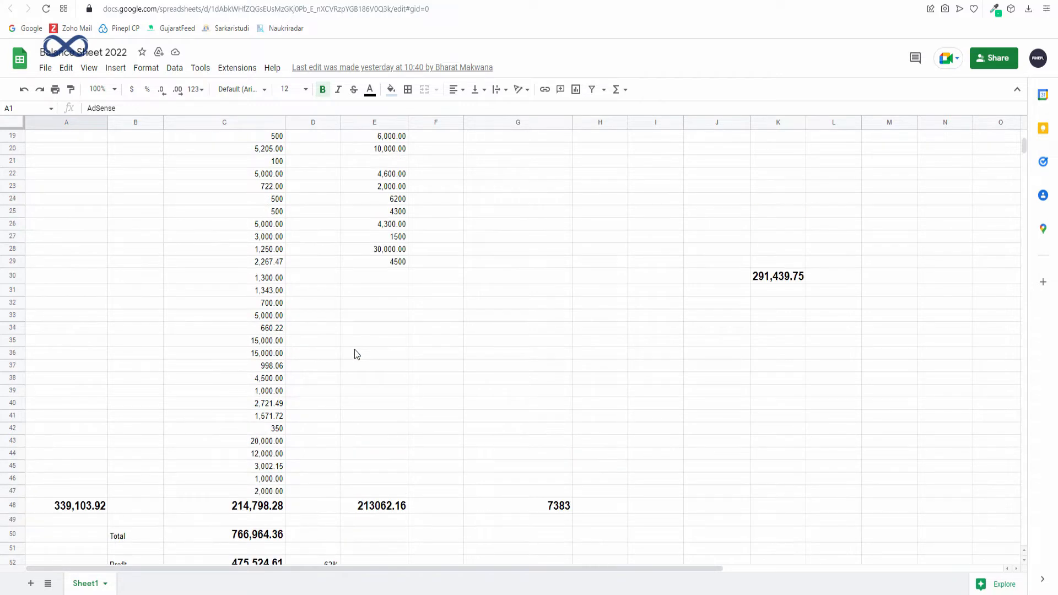
{"action": "scroll", "coordinate": [354, 350], "scroll_direction": "up", "scroll_amount": 4}
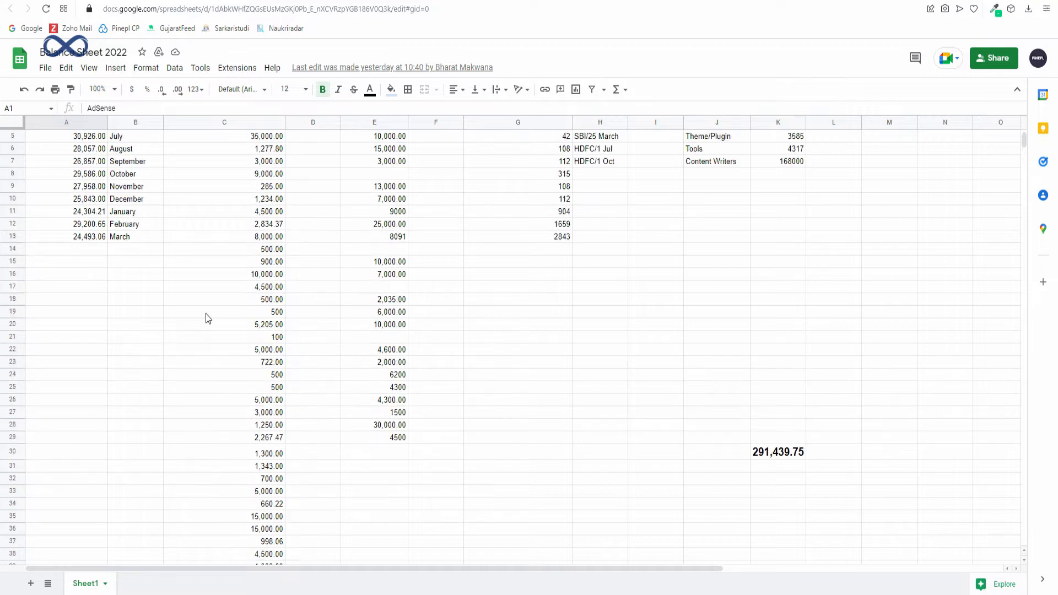
{"action": "scroll", "coordinate": [510, 324], "scroll_direction": "down", "scroll_amount": 9}
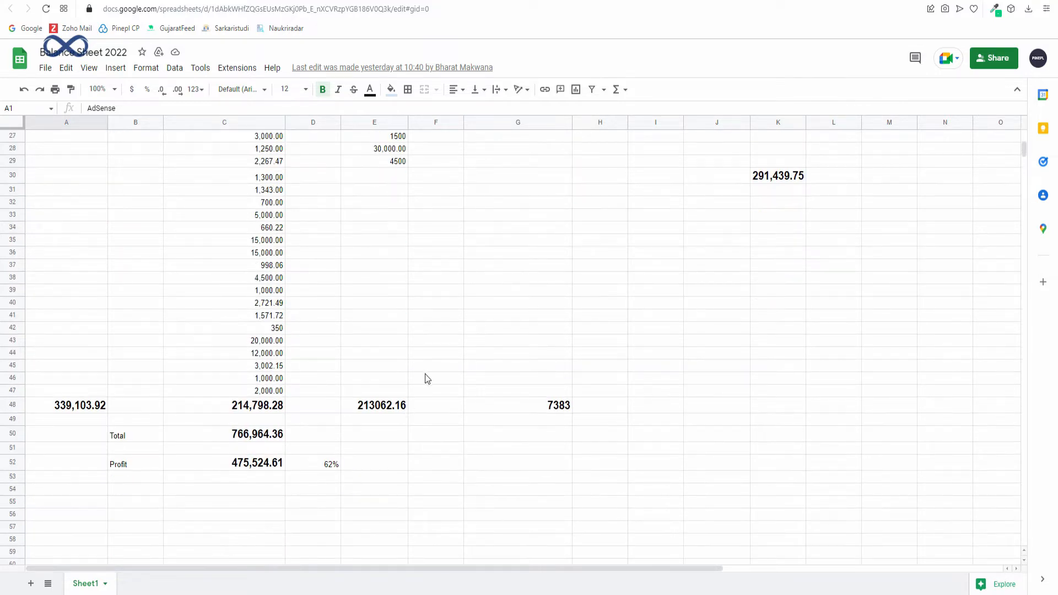
- Inspect the formula in the Profit cell C52 and compare the income and expense entries with their totals
{"action": "left_click", "coordinate": [267, 467]}
{"action": "double_click", "coordinate": [268, 466]}
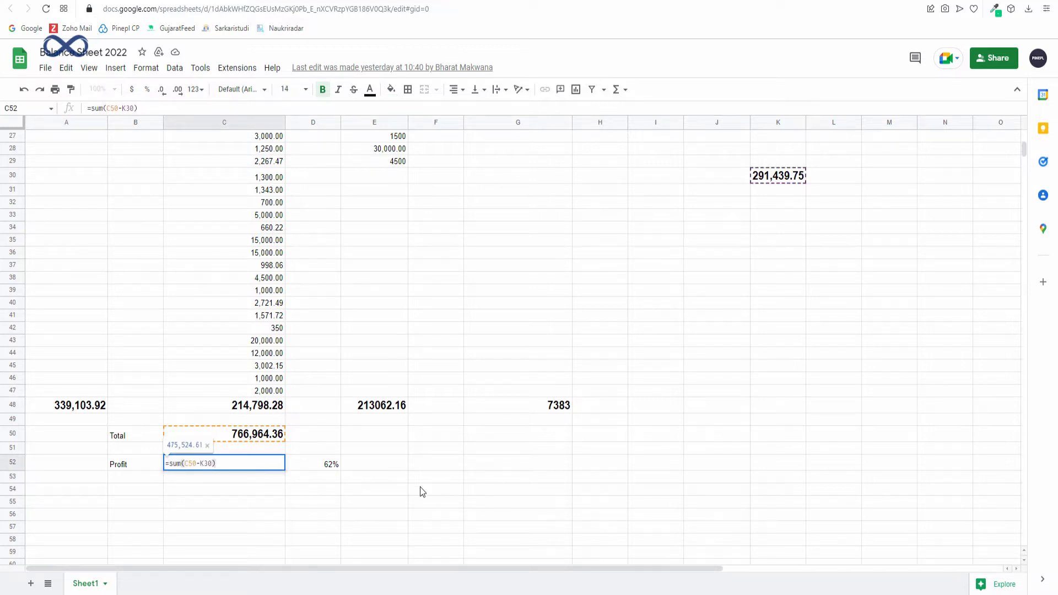
{"action": "left_click", "coordinate": [328, 503]}
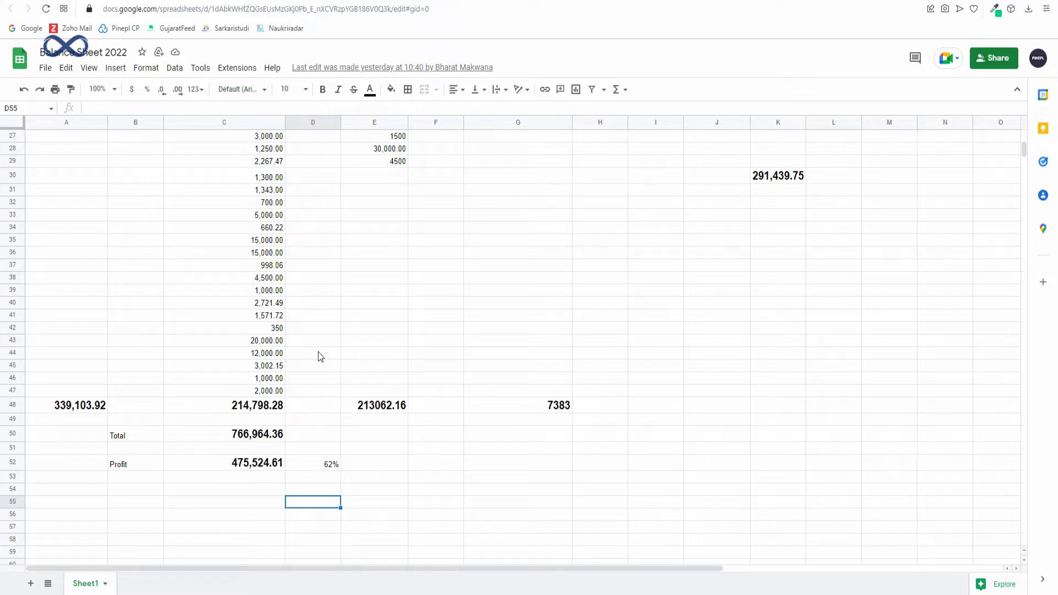
{"action": "scroll", "coordinate": [319, 352], "scroll_direction": "up", "scroll_amount": 2}
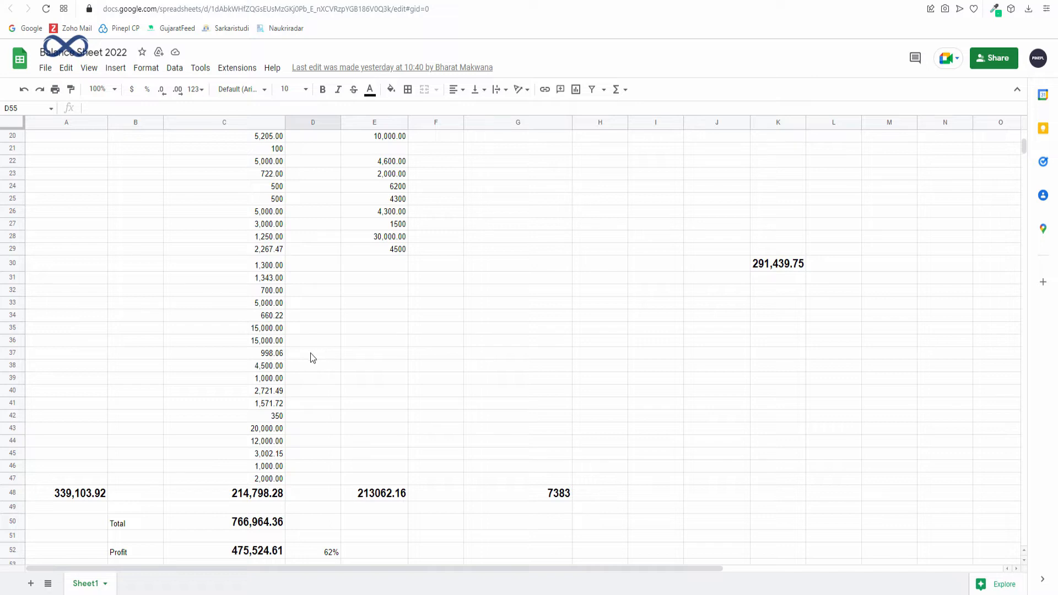
{"action": "scroll", "coordinate": [318, 352], "scroll_direction": "down", "scroll_amount": 2}
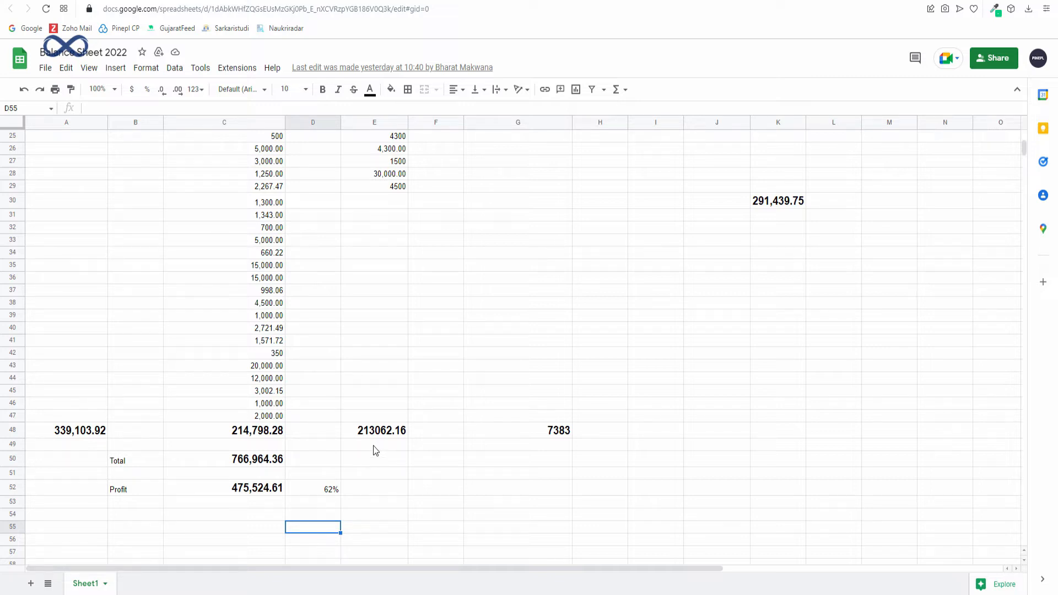
{"action": "scroll", "coordinate": [459, 386], "scroll_direction": "up", "scroll_amount": 10}
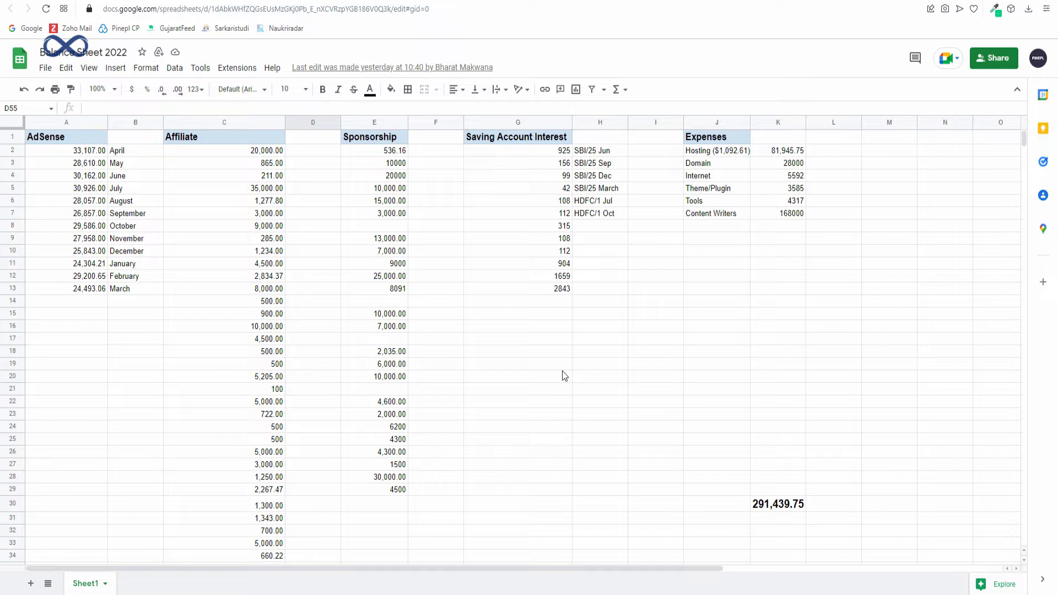
{"action": "scroll", "coordinate": [571, 361], "scroll_direction": "down", "scroll_amount": 2}
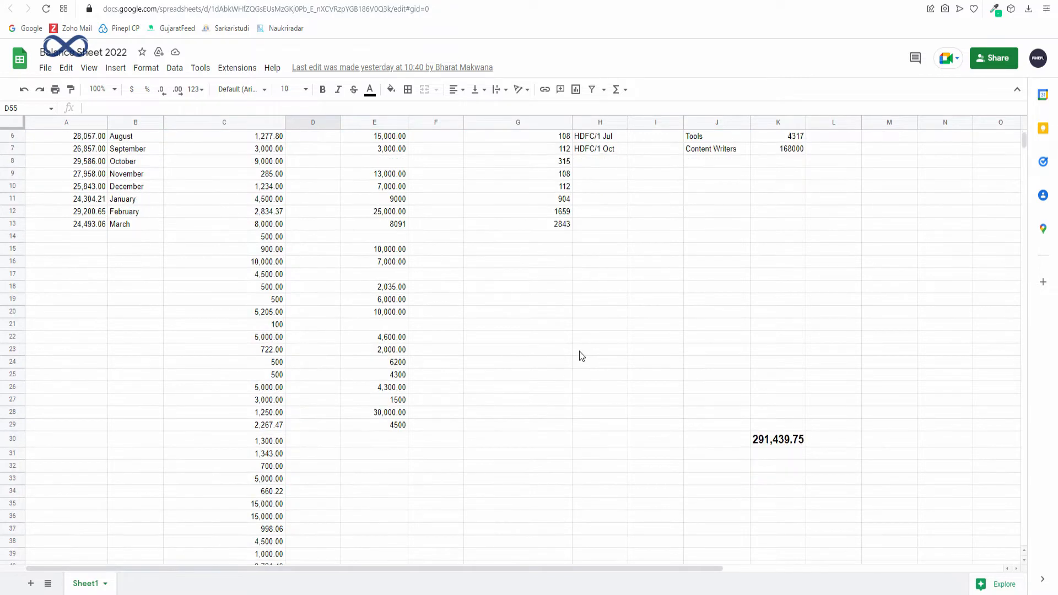
{"action": "scroll", "coordinate": [510, 361], "scroll_direction": "down", "scroll_amount": 5}
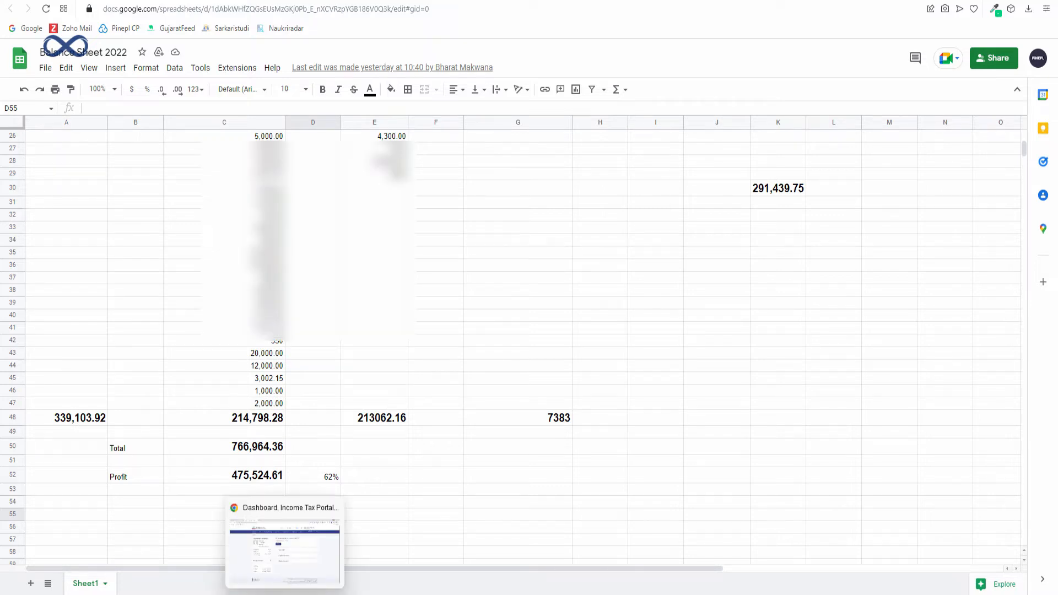
- Switch to the Income Tax Portal dashboard in Chrome and start filing the return for the year ended 31-Mar-2022
{"action": "left_click", "coordinate": [284, 589]}
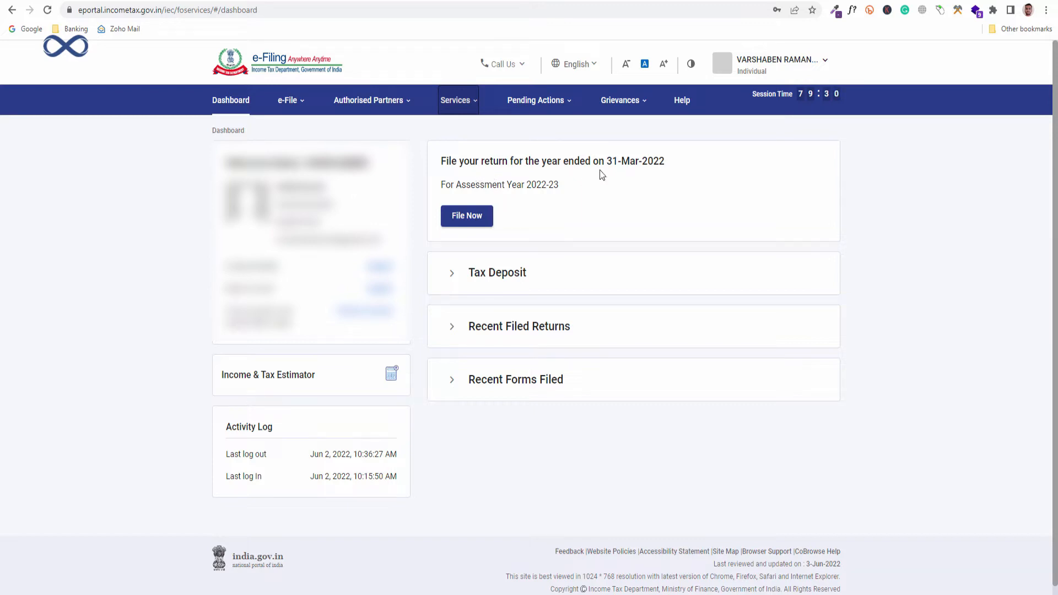
{"action": "left_click_drag", "start_coordinate": [664, 161], "coordinate": [639, 162]}
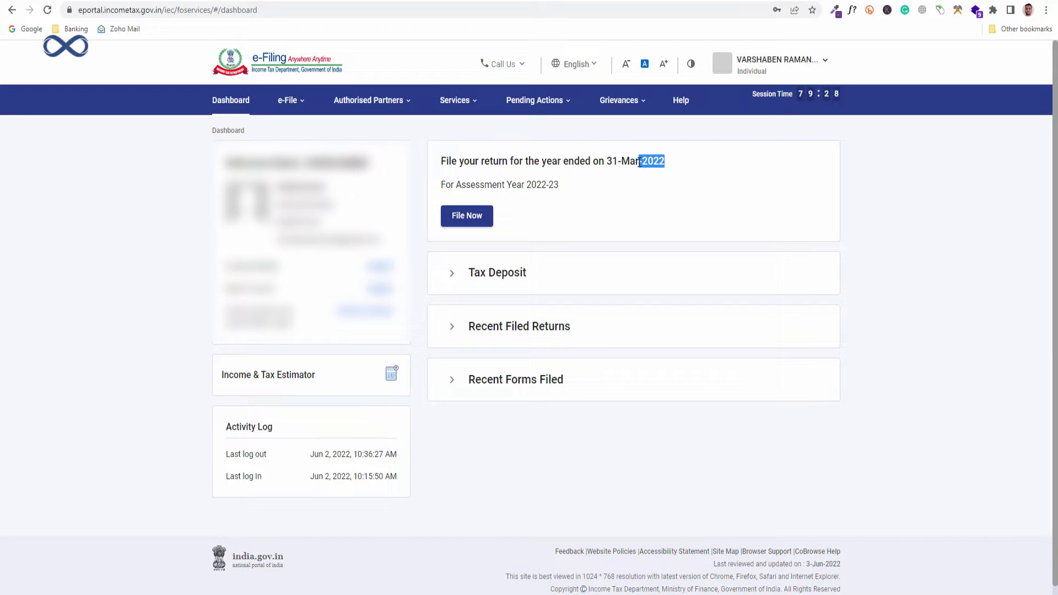
{"action": "left_click", "coordinate": [500, 264]}
{"action": "left_click", "coordinate": [459, 219]}
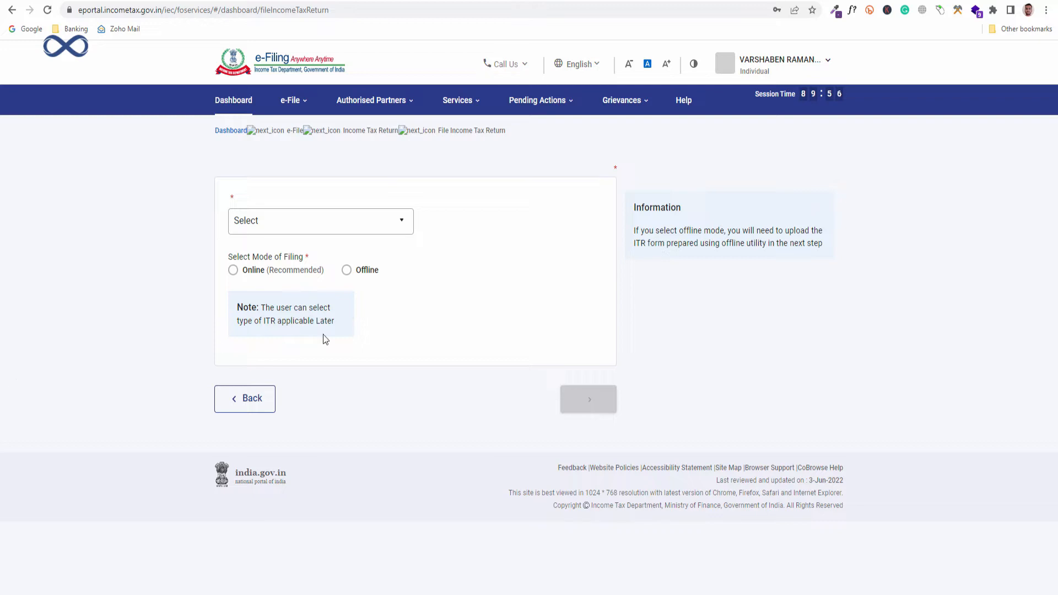
- Choose assessment year 2022-23 (Current A.Y.) with the Online mode of filing and continue
{"action": "left_click", "coordinate": [401, 243]}
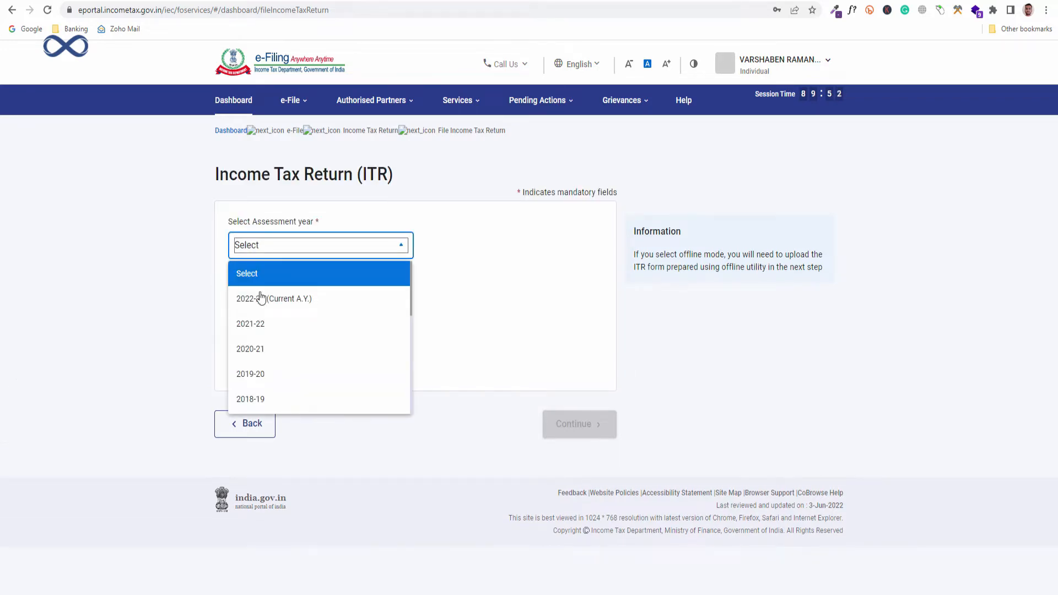
{"action": "left_click", "coordinate": [311, 304]}
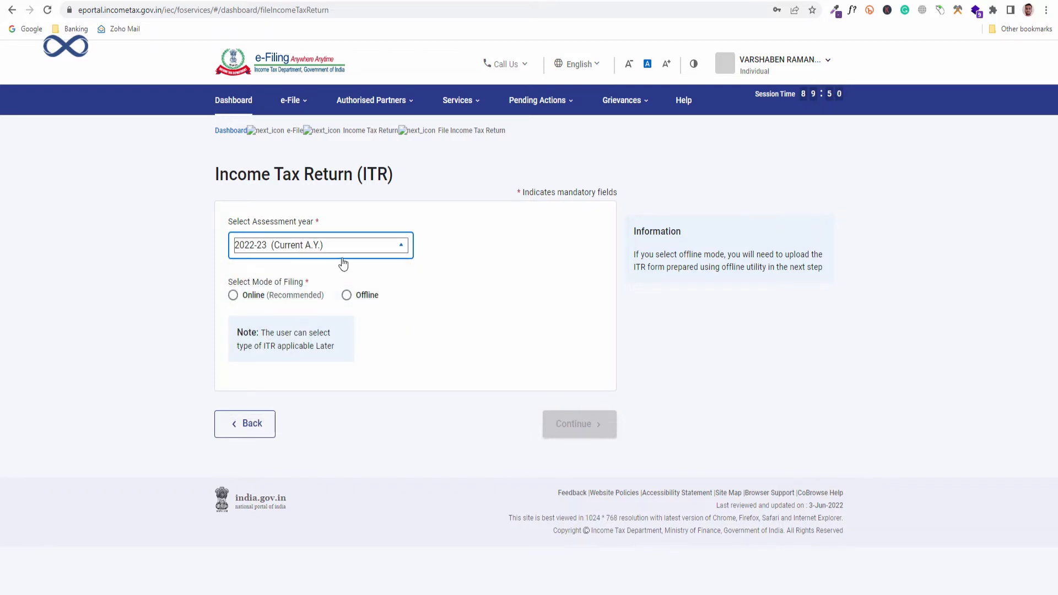
{"action": "left_click", "coordinate": [233, 294]}
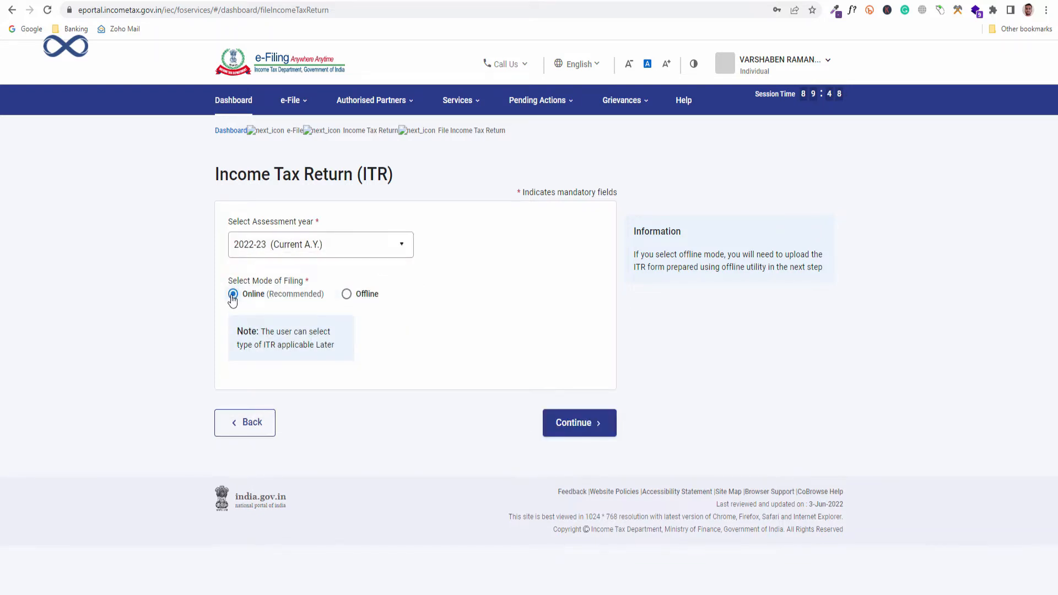
{"action": "left_click", "coordinate": [608, 427]}
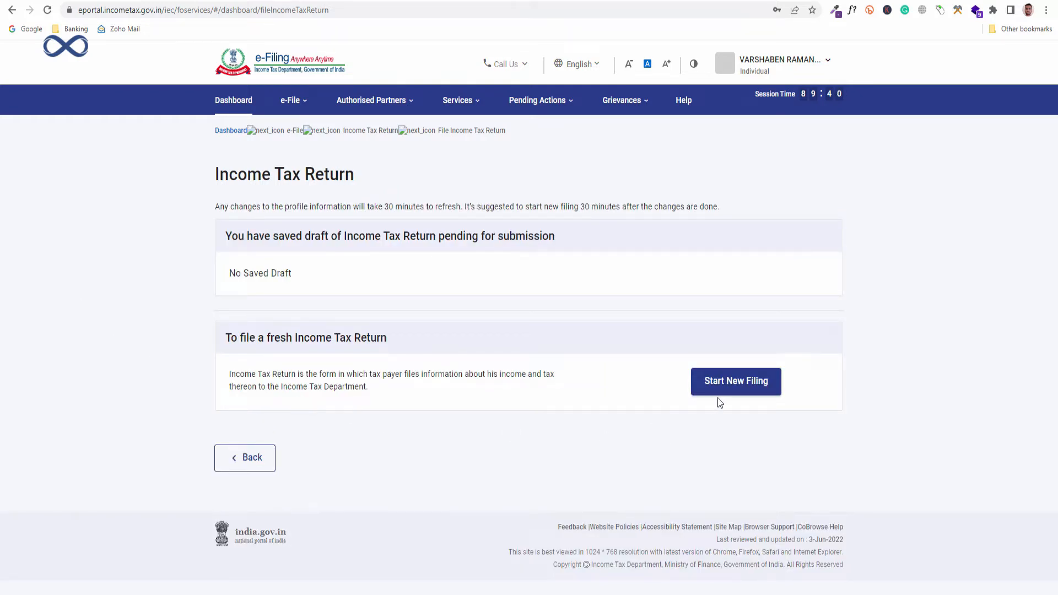
- Start a new filing with the Individual status and proceed with the ITR-4 form
{"action": "left_click", "coordinate": [736, 388]}
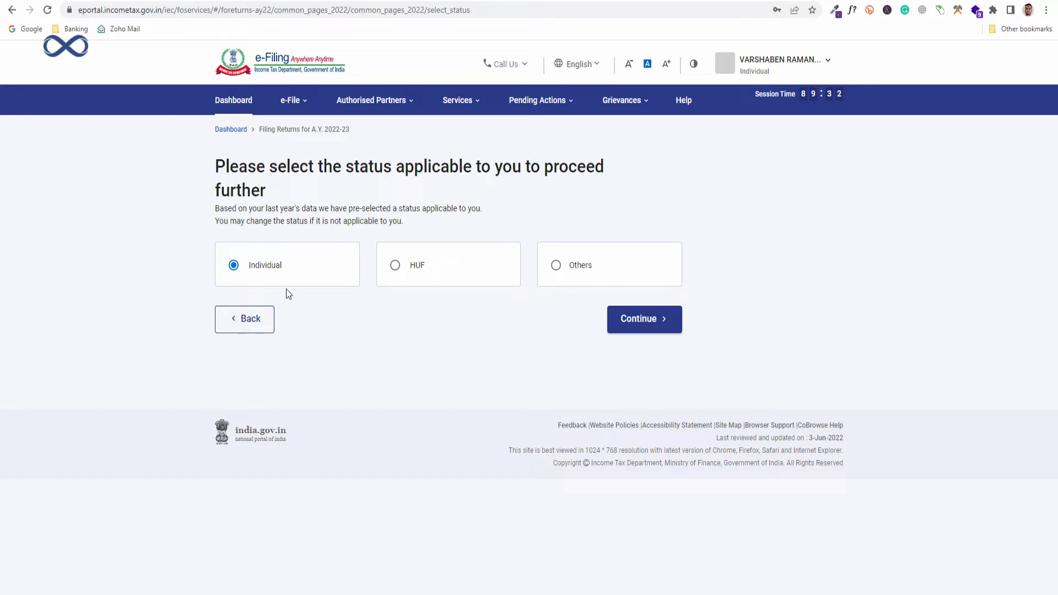
{"action": "left_click", "coordinate": [670, 329]}
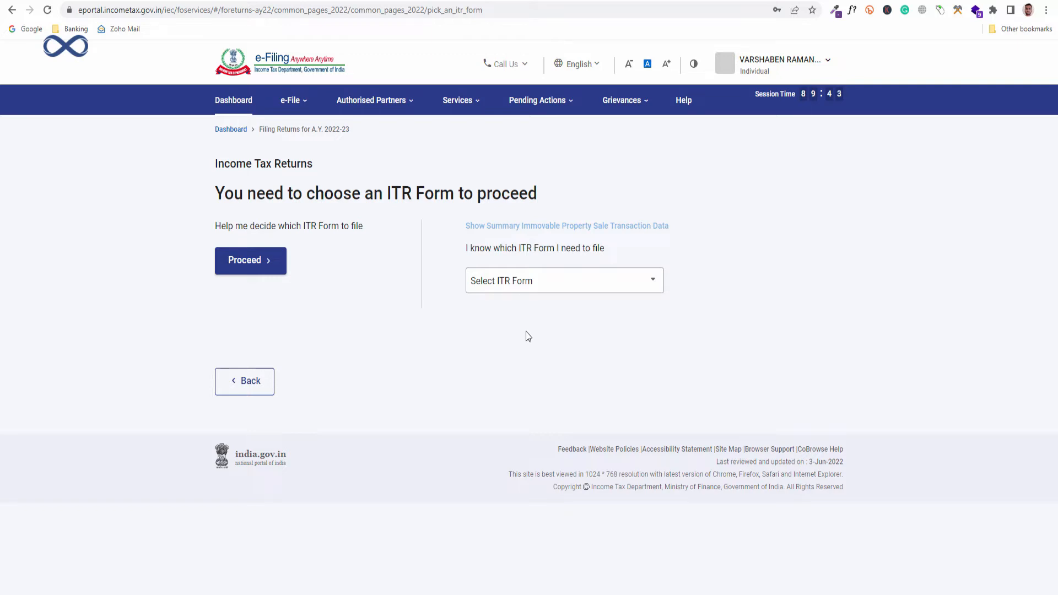
{"action": "left_click", "coordinate": [565, 284]}
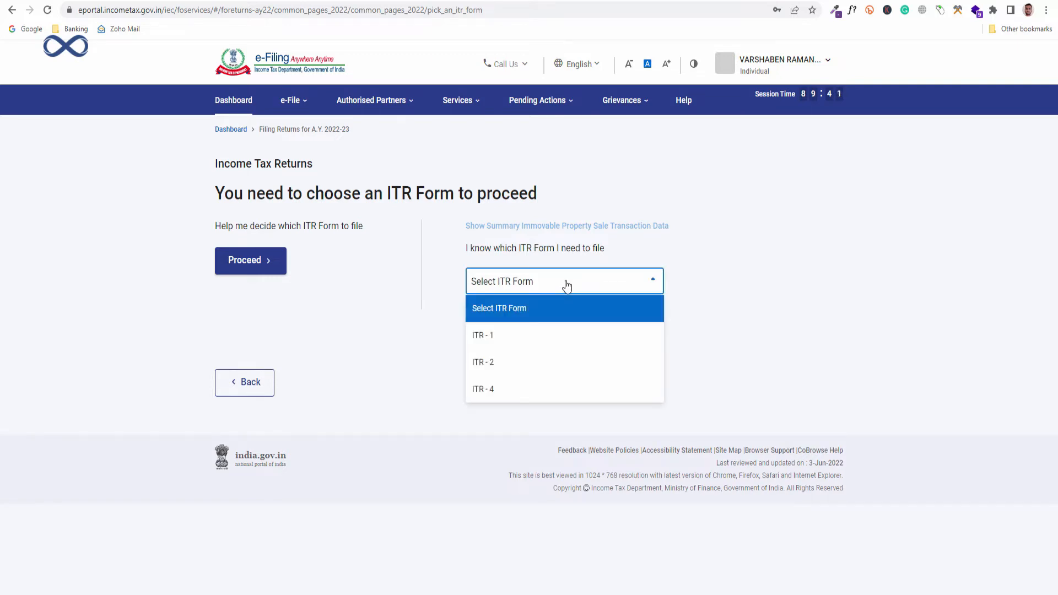
{"action": "left_click", "coordinate": [496, 392]}
{"action": "left_click", "coordinate": [540, 284]}
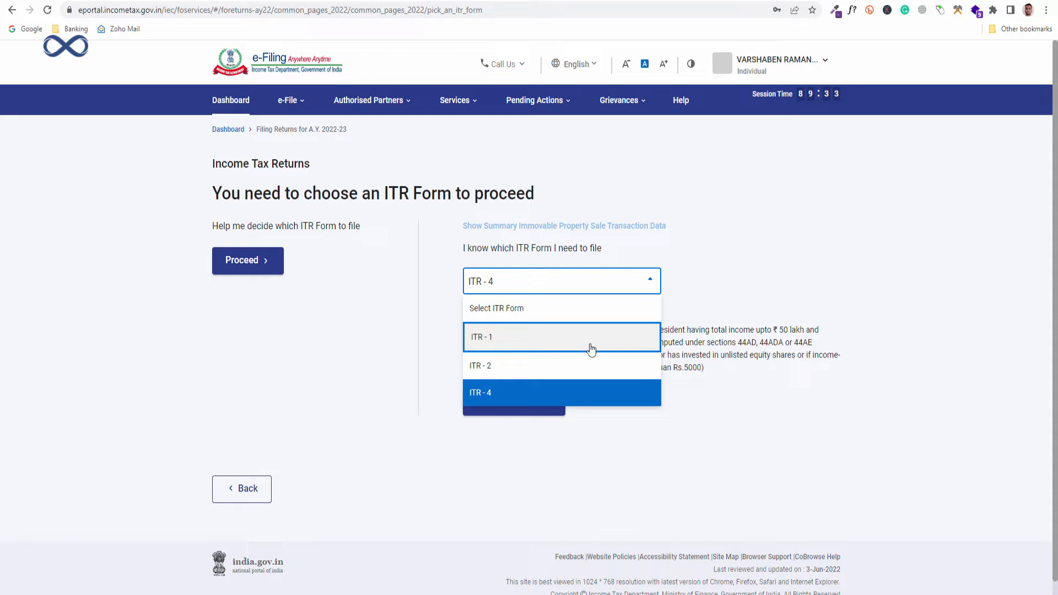
{"action": "left_click", "coordinate": [518, 396]}
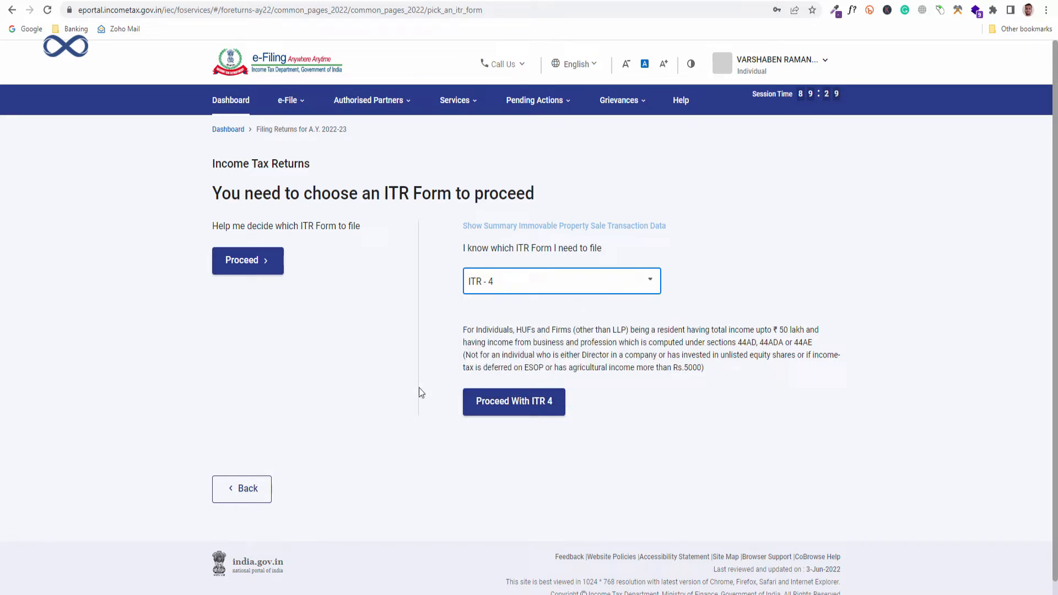
{"action": "left_click", "coordinate": [522, 408]}
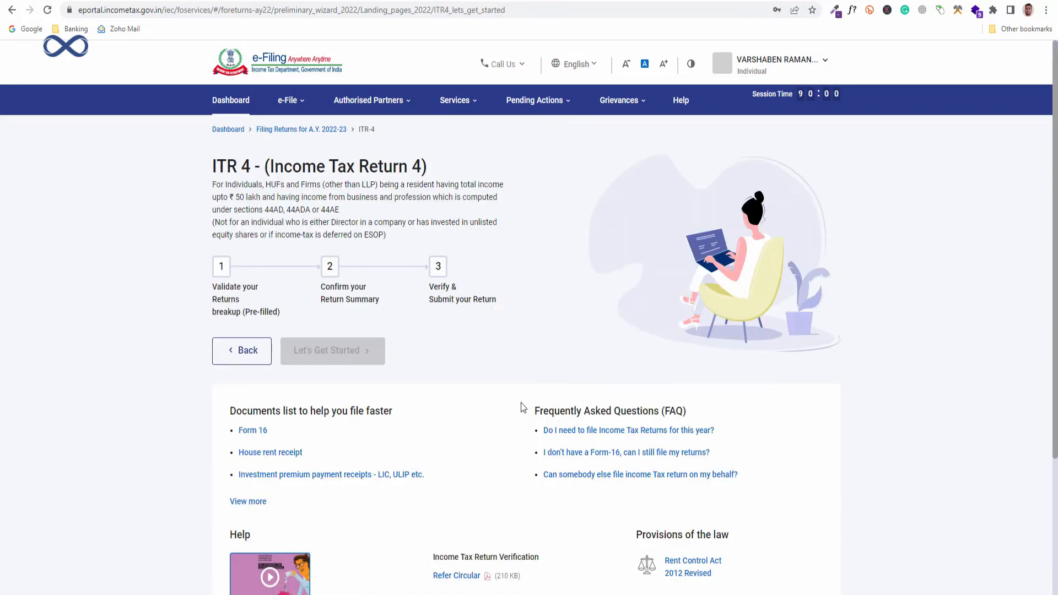
- Begin the ITR-4 return with "Taxable income is more than basic exemption limit" as the filing reason and acknowledge the pre-filled data notice
{"action": "scroll", "coordinate": [342, 370], "scroll_direction": "down", "scroll_amount": 1}
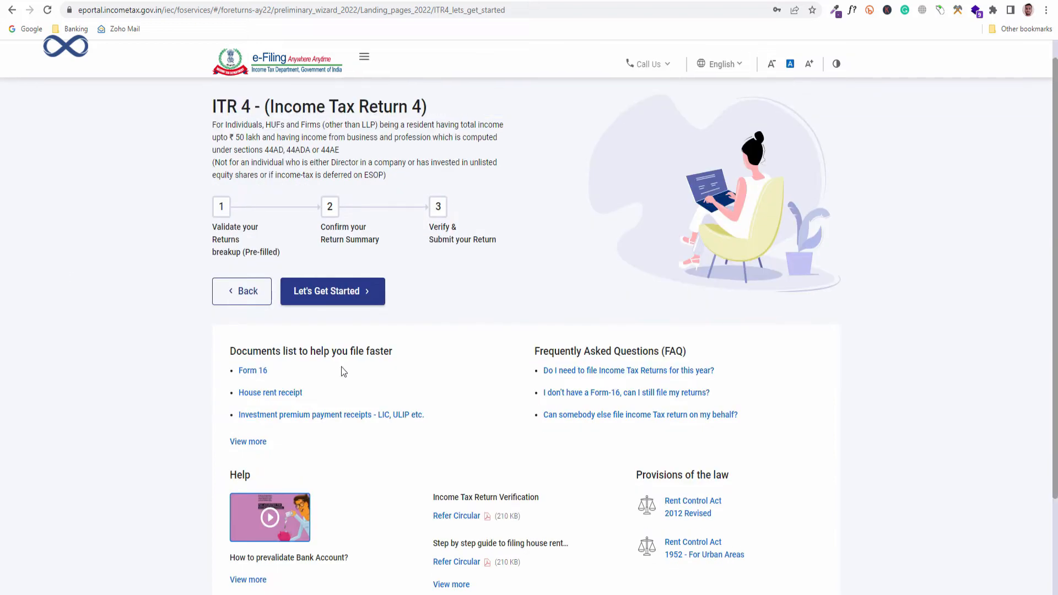
{"action": "left_click", "coordinate": [342, 300]}
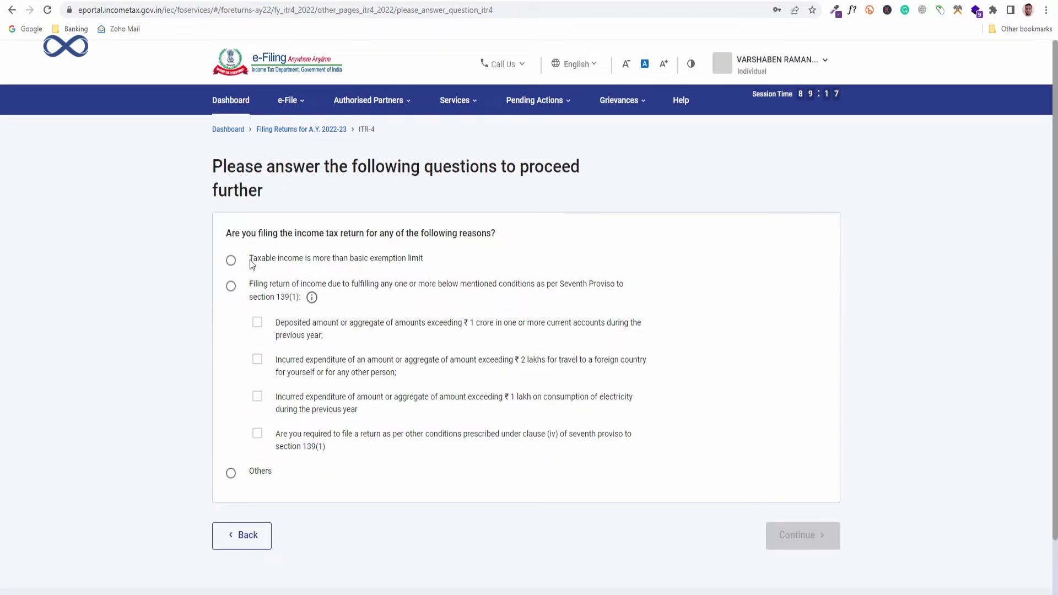
{"action": "left_click", "coordinate": [230, 262]}
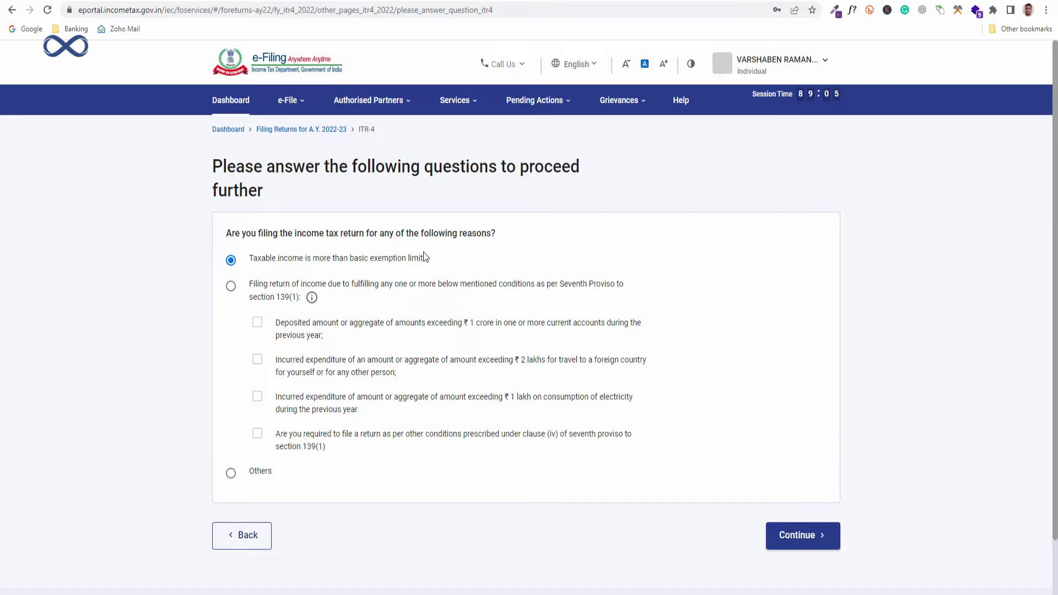
{"action": "left_click", "coordinate": [829, 537]}
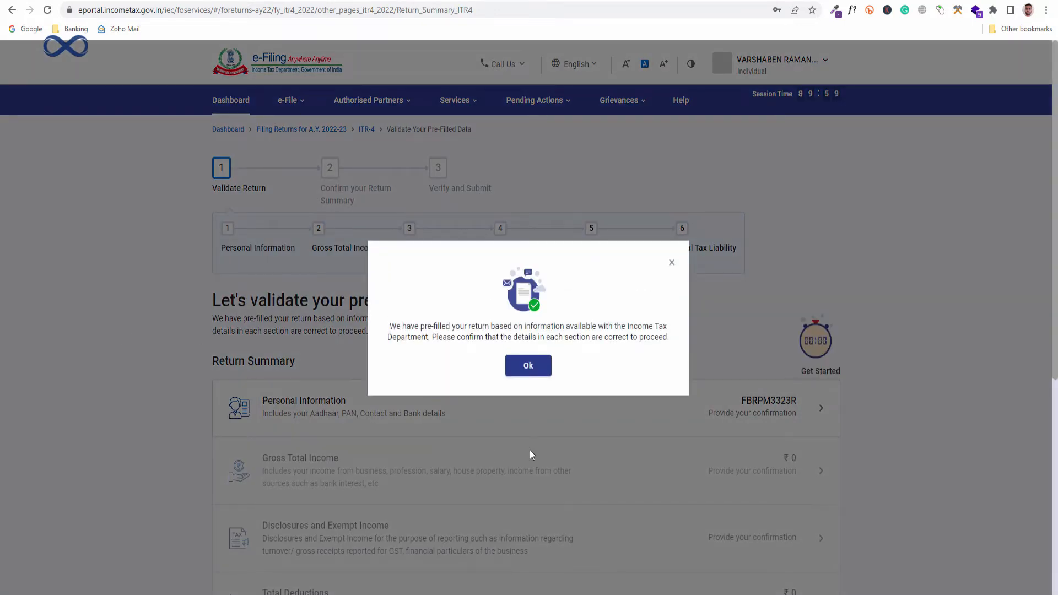
{"action": "left_click", "coordinate": [526, 368]}
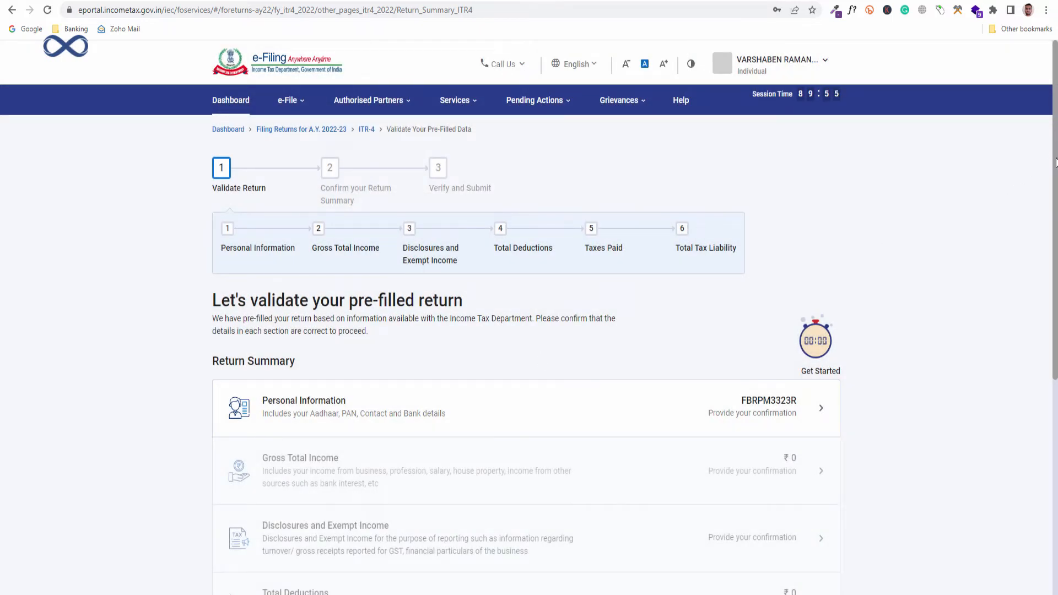
- Review the sections listed in the Return Summary of the pre-filled ITR-4 return
{"action": "scroll", "coordinate": [1035, 165], "scroll_direction": "down", "scroll_amount": 3}
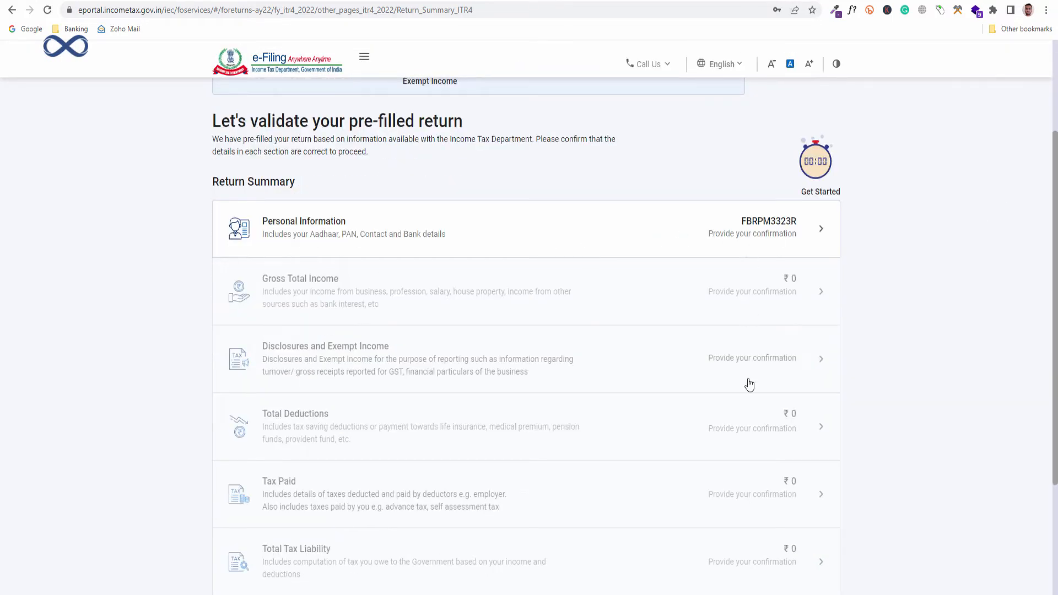
{"action": "scroll", "coordinate": [361, 463], "scroll_direction": "down", "scroll_amount": 3}
{"action": "scroll", "coordinate": [507, 385], "scroll_direction": "up", "scroll_amount": 4}
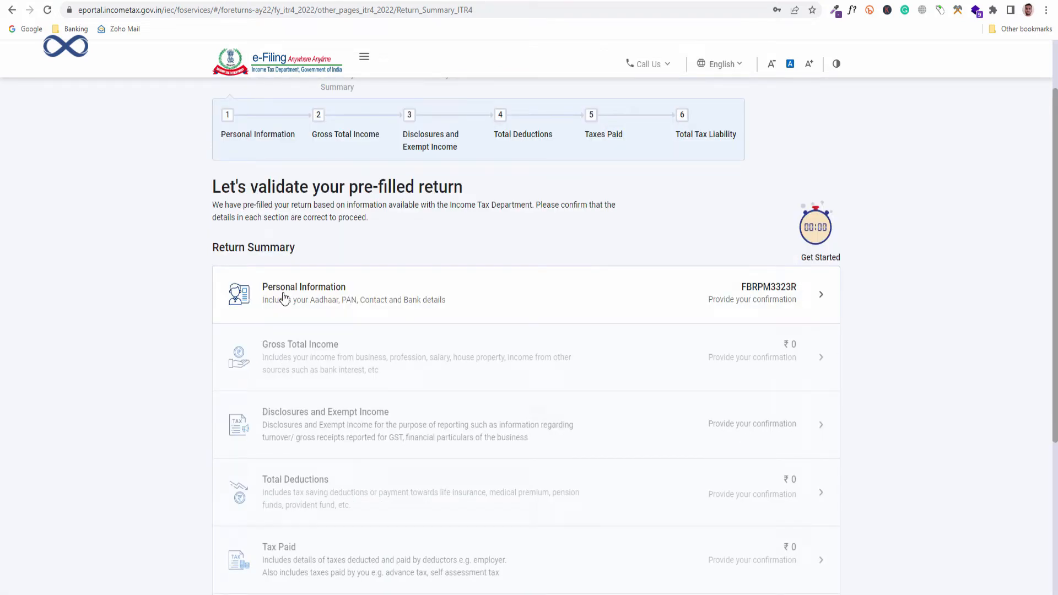
- Open the Personal Information section and review its profile, contact and Filing Section details
{"action": "left_click", "coordinate": [821, 296]}
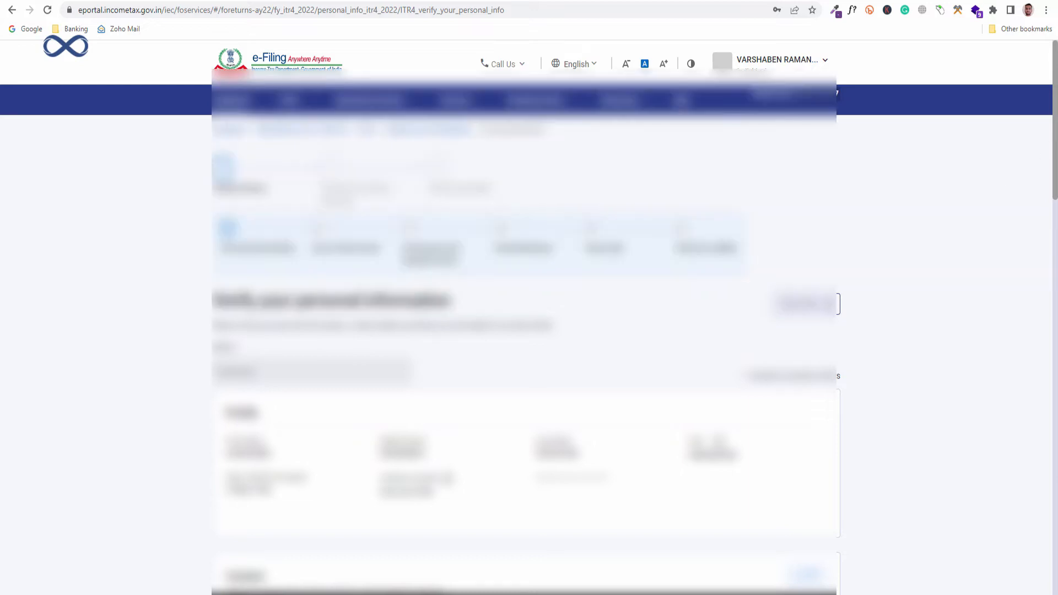
{"action": "left_click_drag", "start_coordinate": [1053, 140], "coordinate": [1052, 236]}
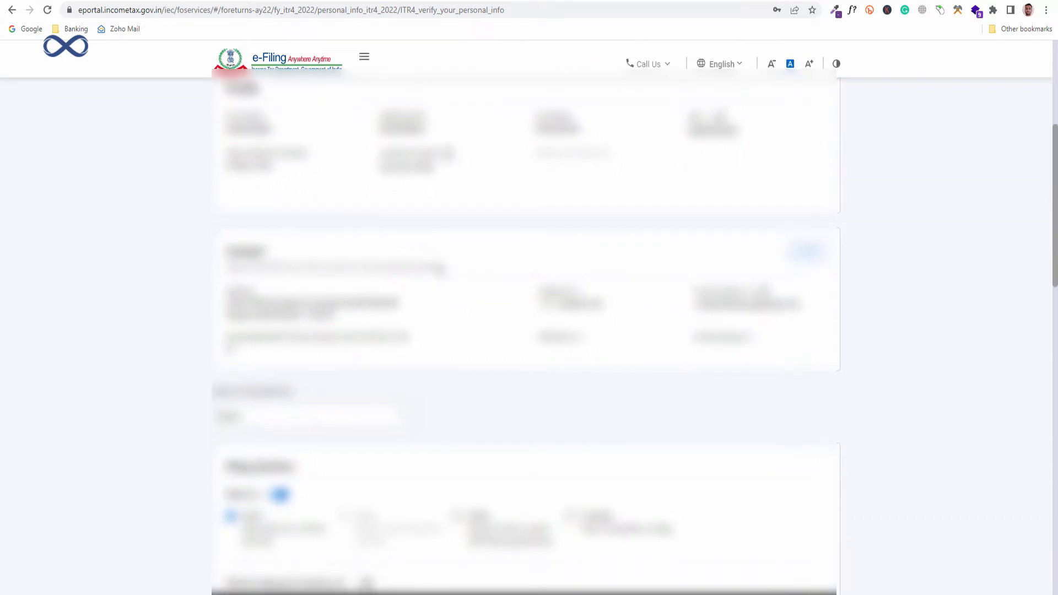
{"action": "scroll", "coordinate": [683, 364], "scroll_direction": "up", "scroll_amount": 2}
{"action": "scroll", "coordinate": [710, 358], "scroll_direction": "down", "scroll_amount": 3}
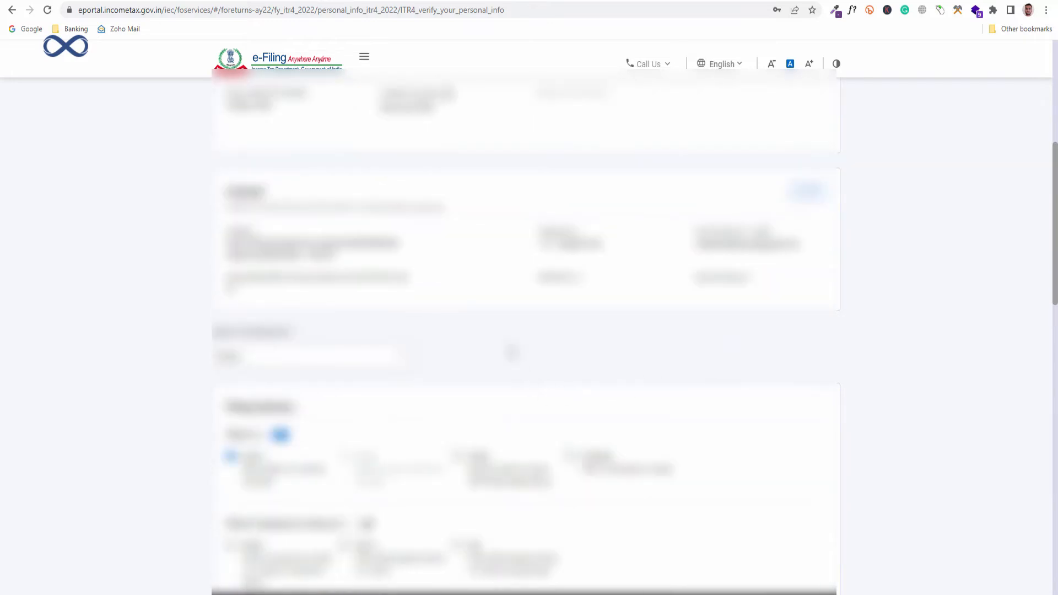
{"action": "scroll", "coordinate": [104, 335], "scroll_direction": "down", "scroll_amount": 4}
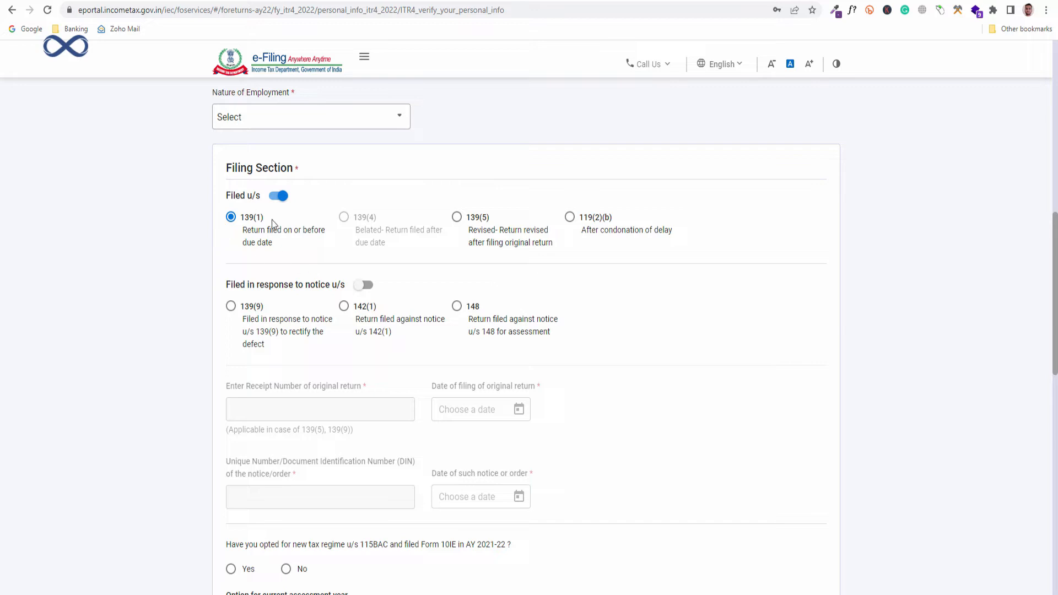
{"action": "scroll", "coordinate": [272, 224], "scroll_direction": "down", "scroll_amount": 2}
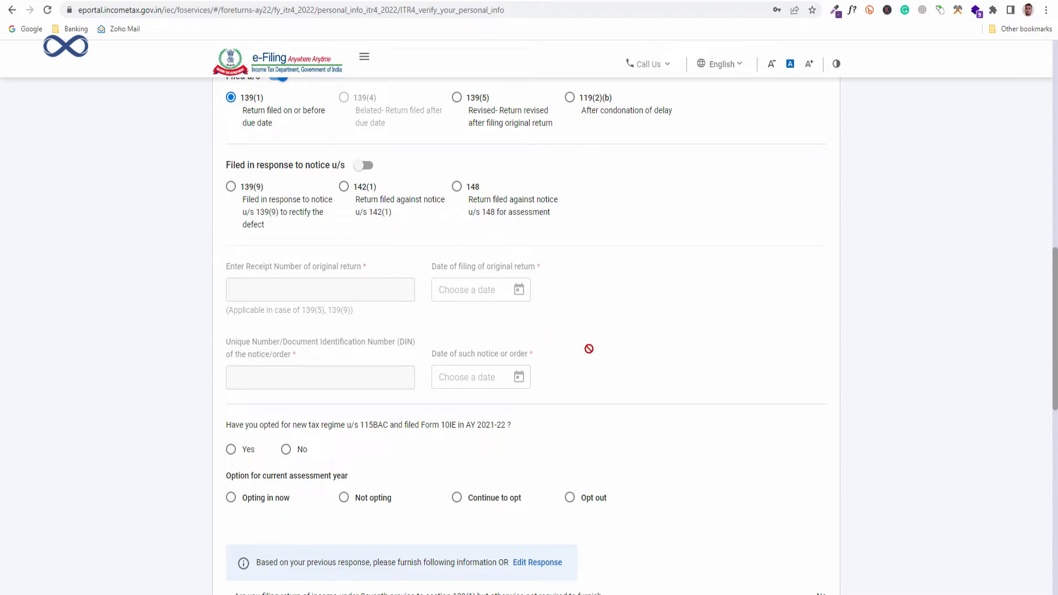
{"action": "scroll", "coordinate": [578, 330], "scroll_direction": "down", "scroll_amount": 1}
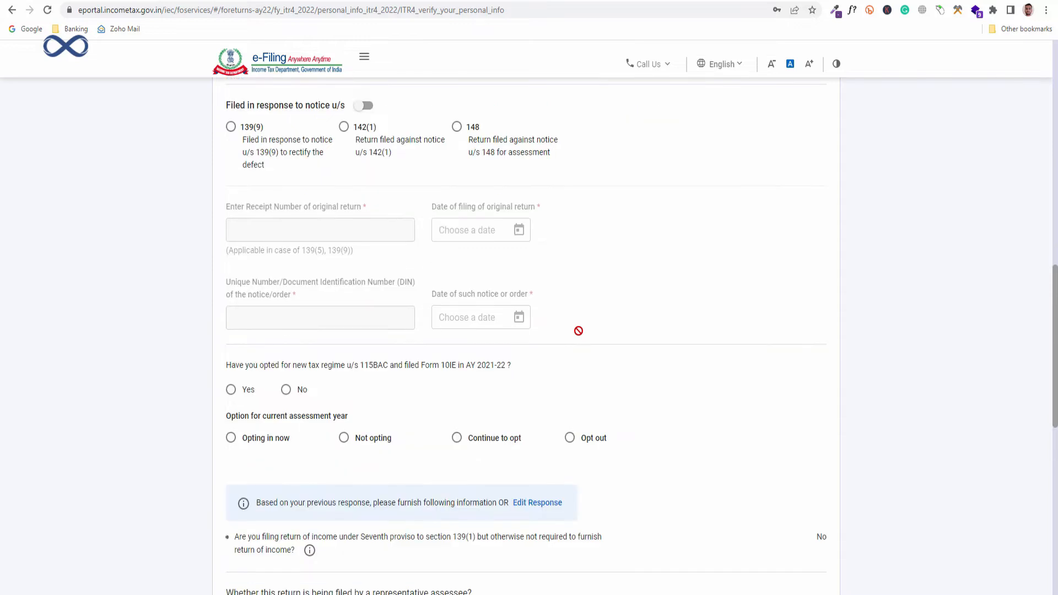
{"action": "scroll", "coordinate": [578, 330], "scroll_direction": "down", "scroll_amount": 3}
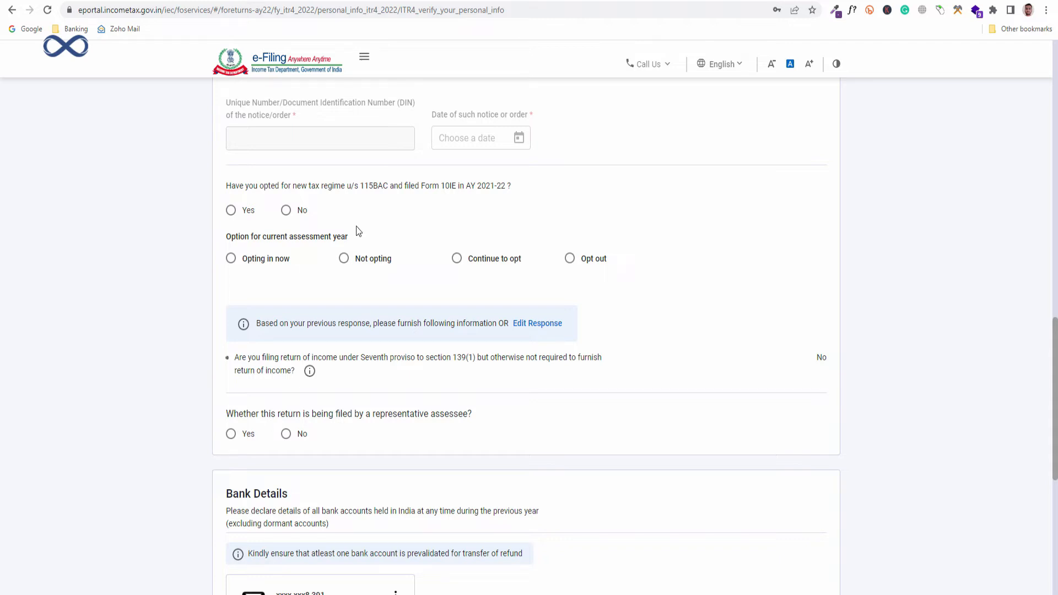
- Answer No to having opted for the new tax regime in AY 2021-22 and choose Not opting for the current assessment year
{"action": "left_click", "coordinate": [287, 213]}
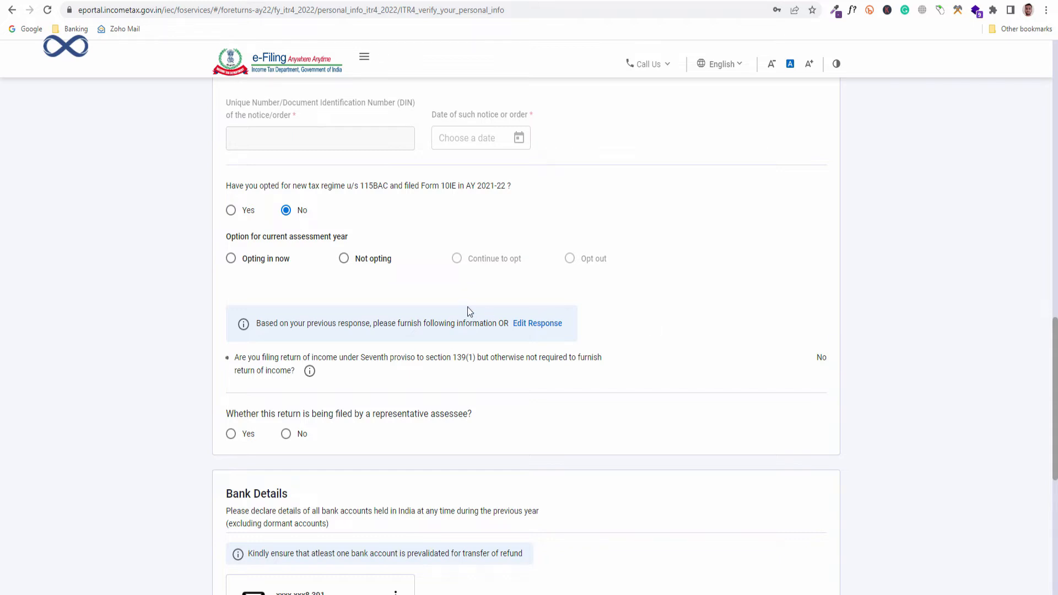
{"action": "left_click", "coordinate": [343, 258]}
{"action": "scroll", "coordinate": [558, 291], "scroll_direction": "down", "scroll_amount": 1}
{"action": "scroll", "coordinate": [596, 288], "scroll_direction": "down", "scroll_amount": 1}
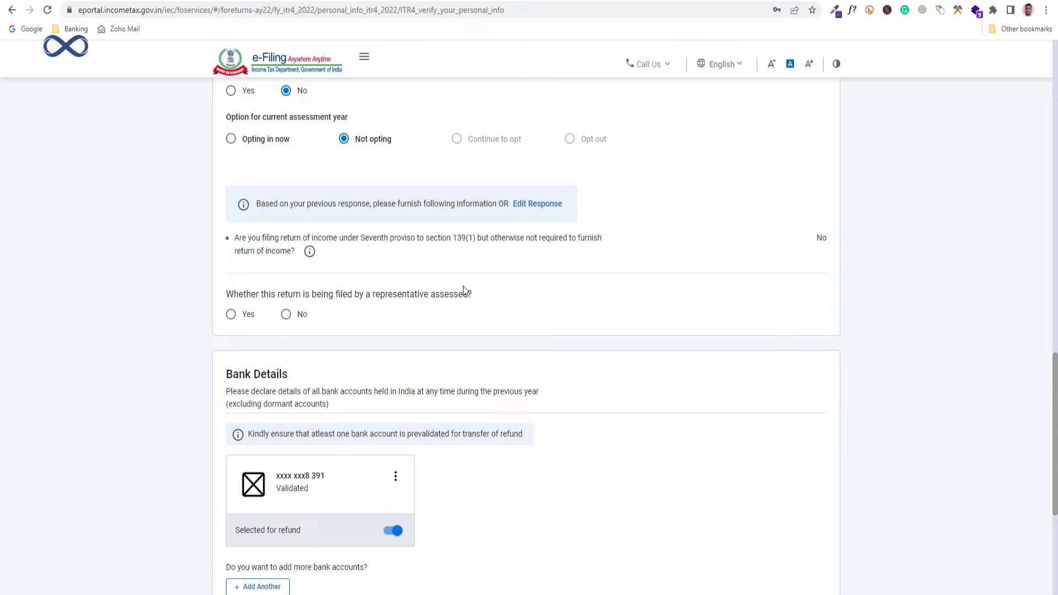
- Declare that the return is not filed by a representative assessee and try to confirm the personal information
{"action": "left_click", "coordinate": [301, 315]}
{"action": "scroll", "coordinate": [548, 318], "scroll_direction": "down", "scroll_amount": 1}
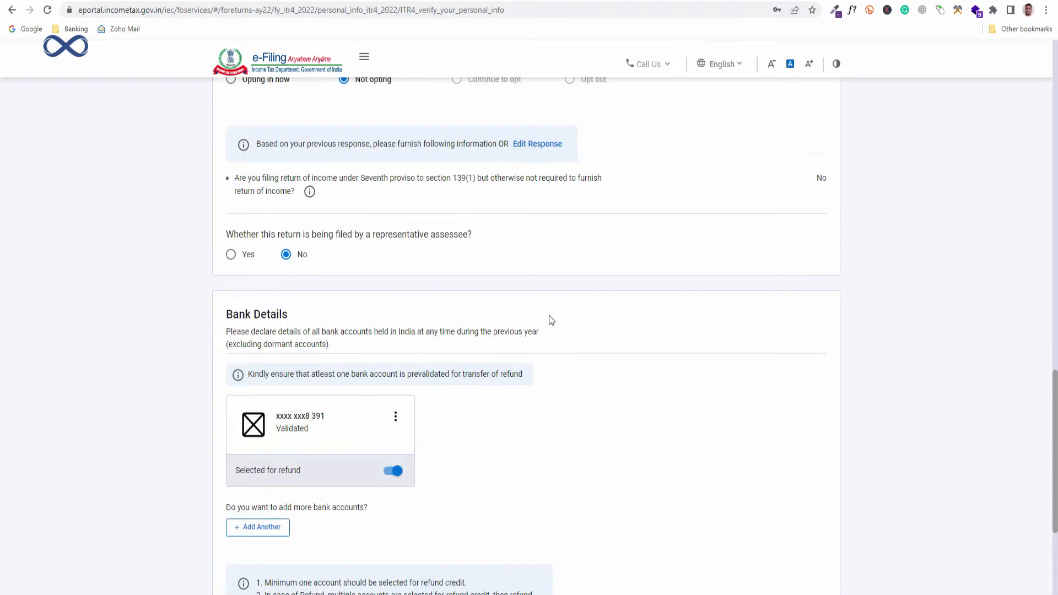
{"action": "scroll", "coordinate": [549, 316], "scroll_direction": "down", "scroll_amount": 3}
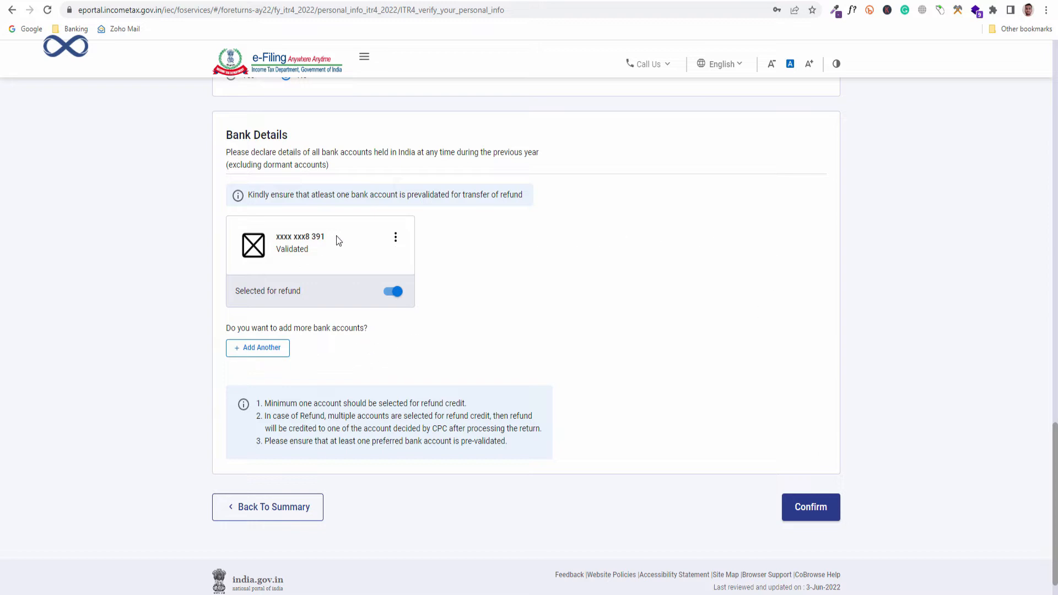
{"action": "scroll", "coordinate": [551, 386], "scroll_direction": "down", "scroll_amount": 1}
{"action": "left_click", "coordinate": [809, 473]}
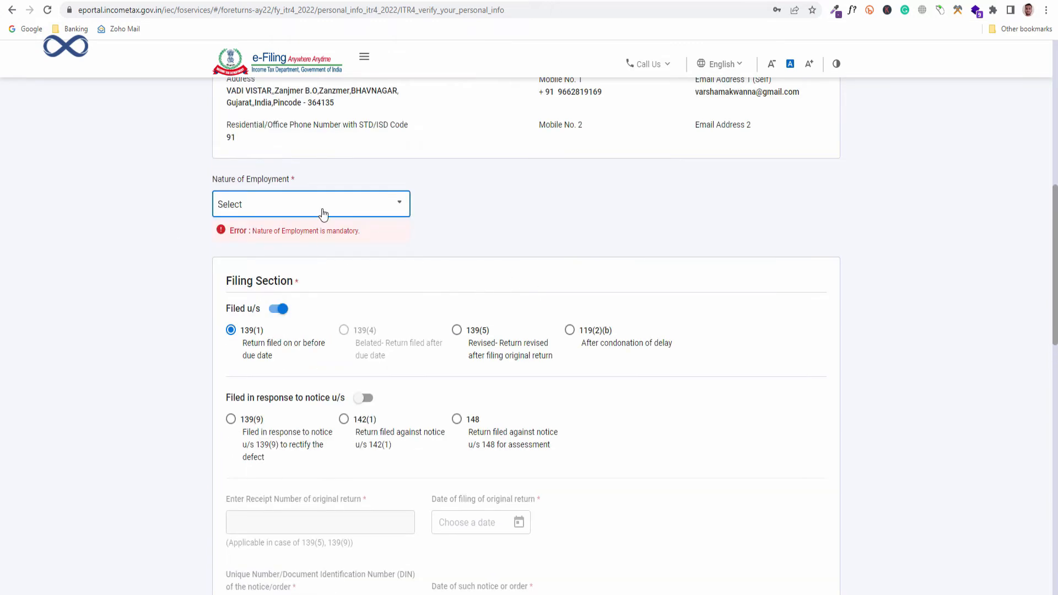
- Set the Nature of Employment to Others and confirm the Personal Information section
{"action": "left_click", "coordinate": [322, 214]}
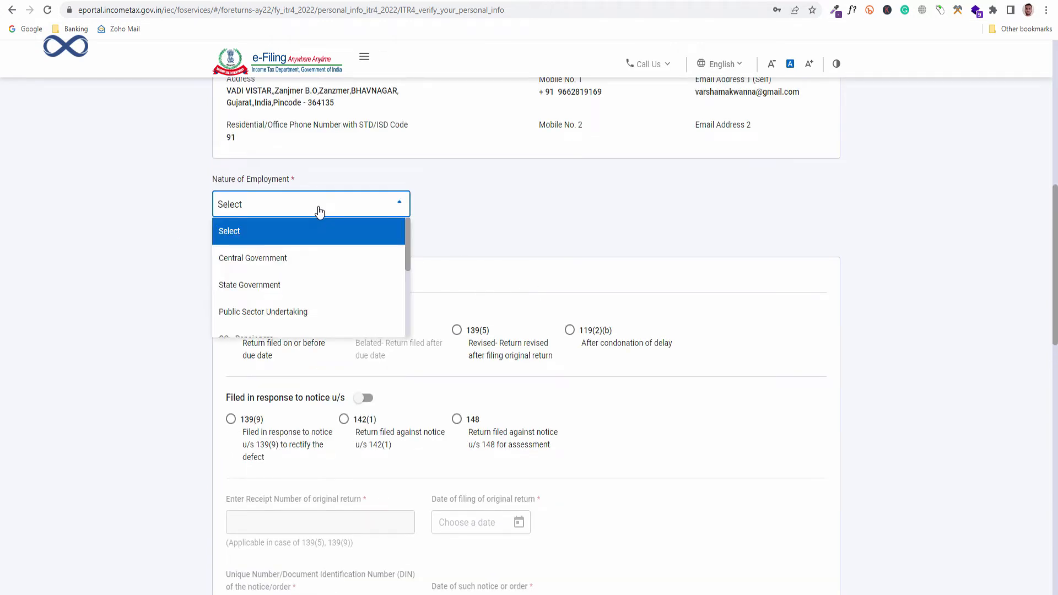
{"action": "left_click_drag", "start_coordinate": [410, 226], "coordinate": [407, 297]}
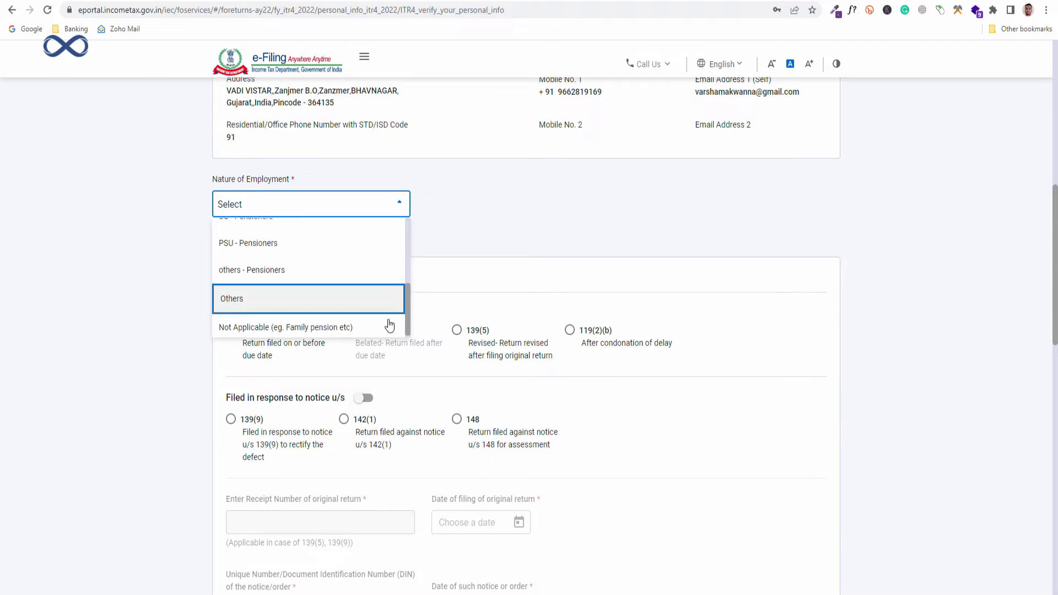
{"action": "left_click", "coordinate": [269, 302]}
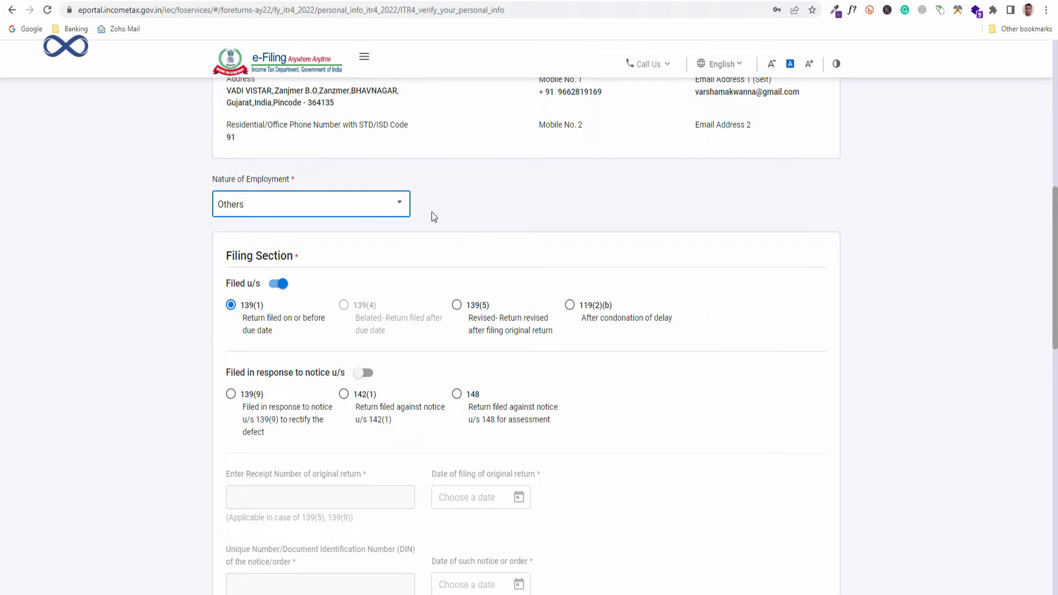
{"action": "left_click", "coordinate": [501, 210]}
{"action": "scroll", "coordinate": [358, 205], "scroll_direction": "down", "scroll_amount": 2}
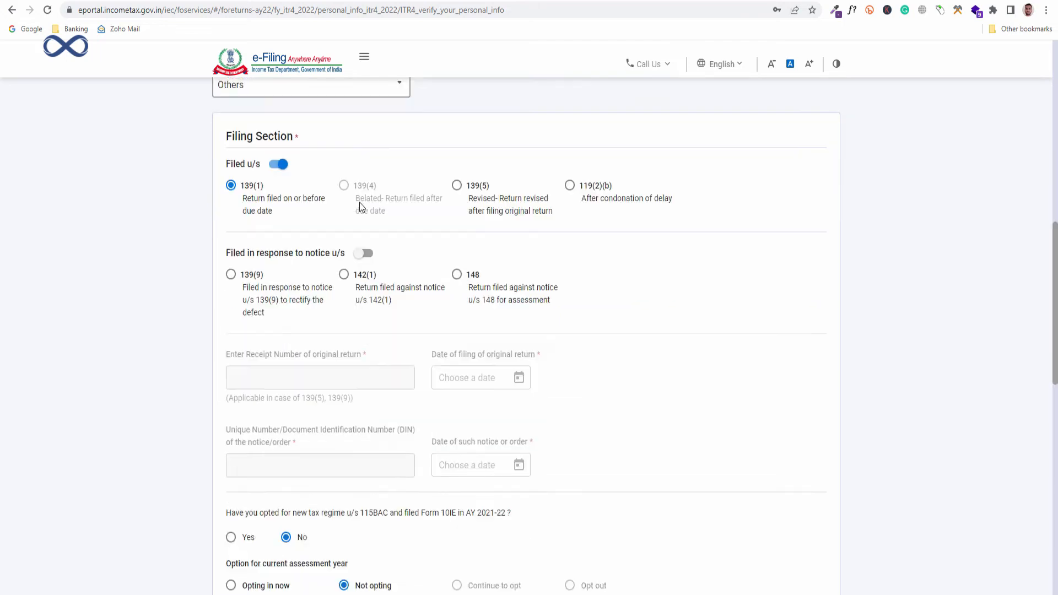
{"action": "scroll", "coordinate": [359, 203], "scroll_direction": "down", "scroll_amount": 12}
{"action": "left_click", "coordinate": [820, 483]}
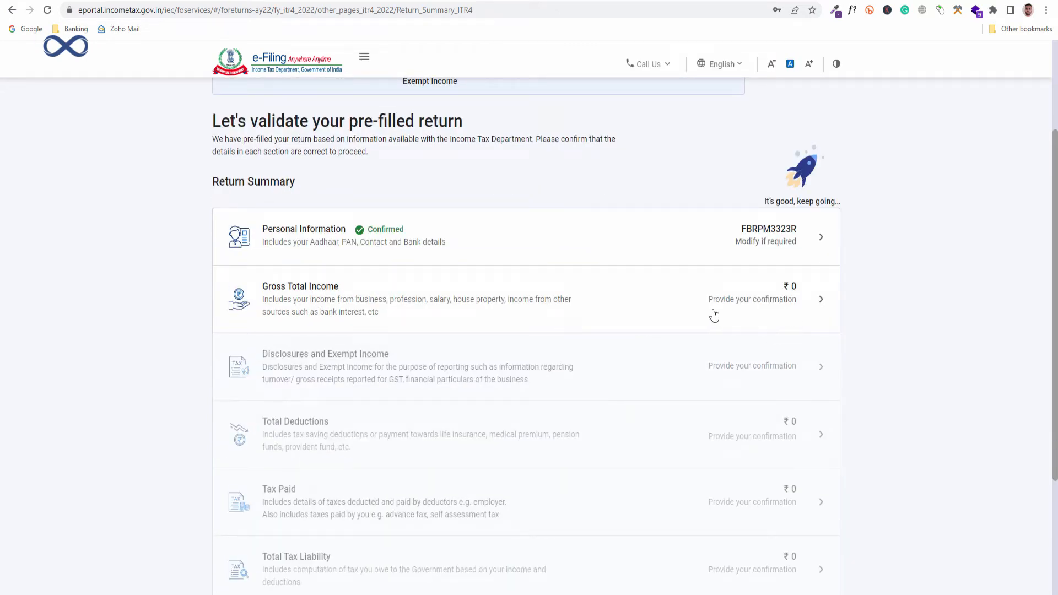
- Open the Gross Total Income section and continue past the salary exemption questions without answering them
{"action": "left_click", "coordinate": [823, 310]}
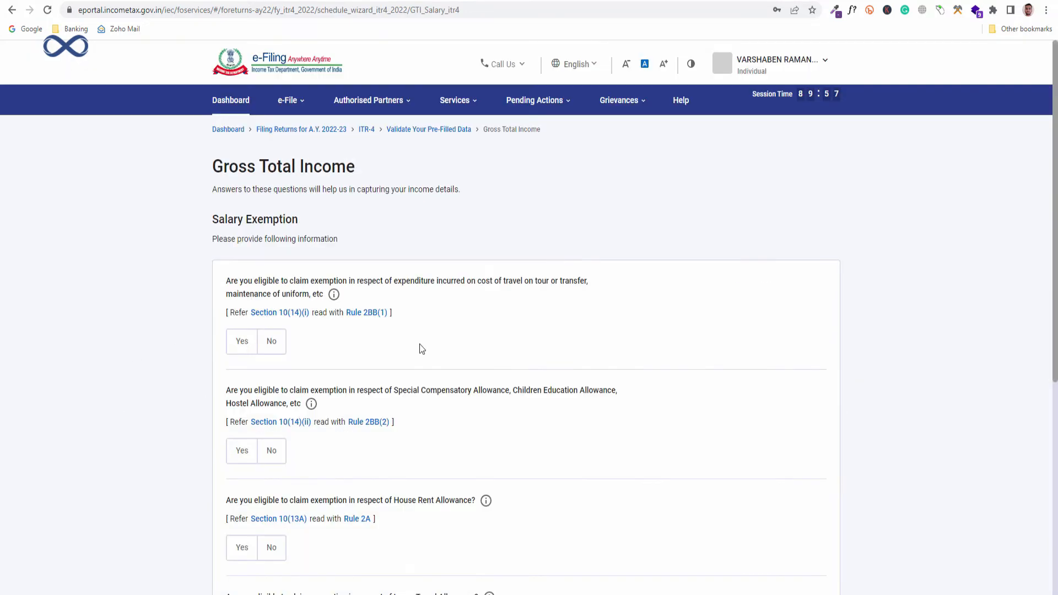
{"action": "scroll", "coordinate": [884, 257], "scroll_direction": "down", "scroll_amount": 6}
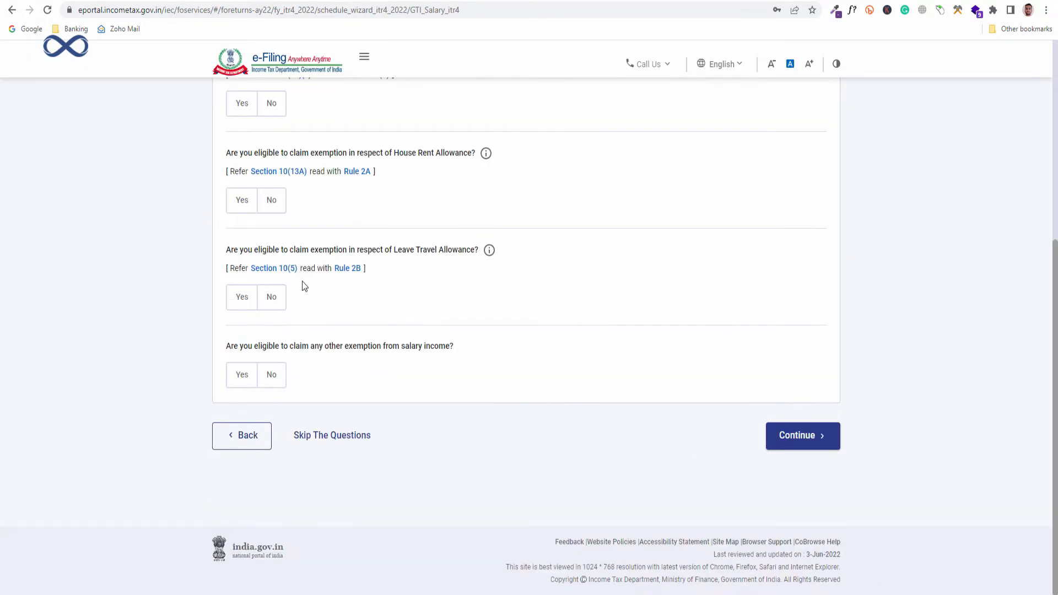
{"action": "scroll", "coordinate": [497, 394], "scroll_direction": "up", "scroll_amount": 2}
{"action": "scroll", "coordinate": [498, 394], "scroll_direction": "up", "scroll_amount": 1}
{"action": "scroll", "coordinate": [526, 371], "scroll_direction": "down", "scroll_amount": 3}
{"action": "left_click", "coordinate": [821, 438]}
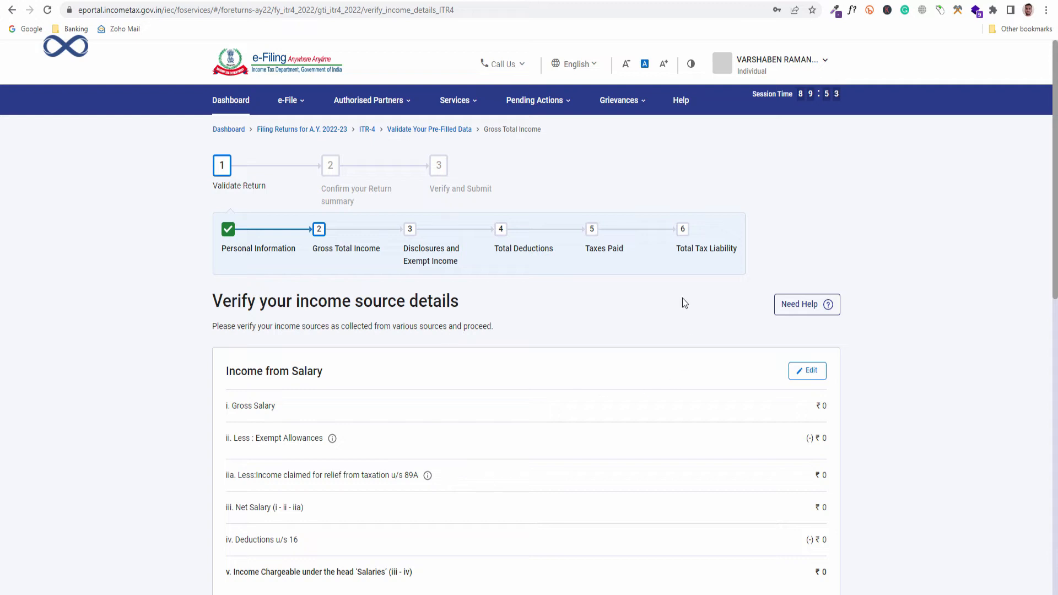
- Start adding details under Income from Business or Profession and choose the Profession category for Section 44ADA
{"action": "scroll", "coordinate": [682, 303], "scroll_direction": "down", "scroll_amount": 3}
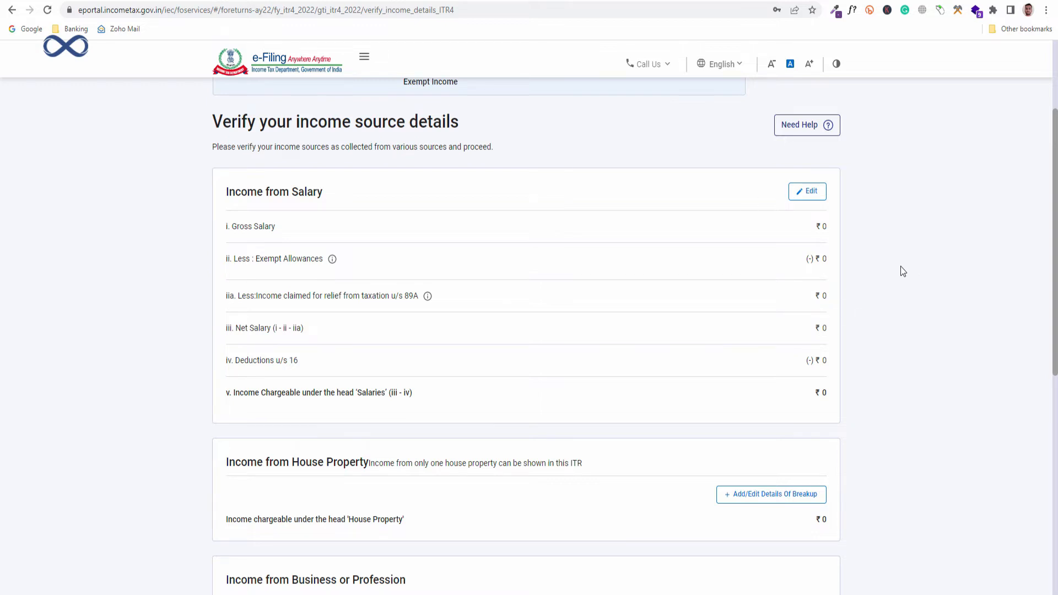
{"action": "scroll", "coordinate": [900, 268], "scroll_direction": "down", "scroll_amount": 3}
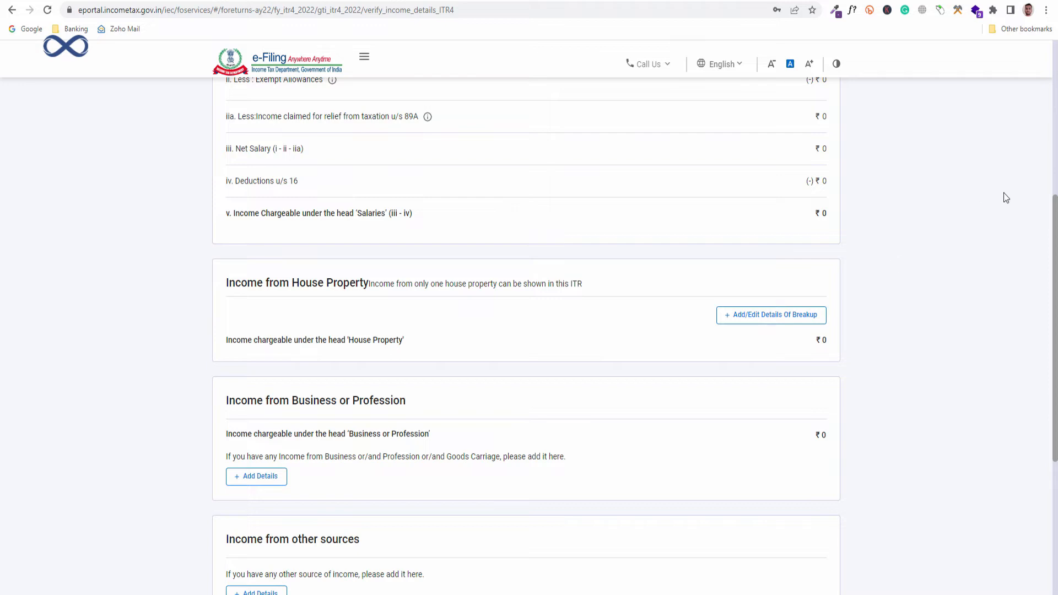
{"action": "scroll", "coordinate": [1005, 197], "scroll_direction": "down", "scroll_amount": 3}
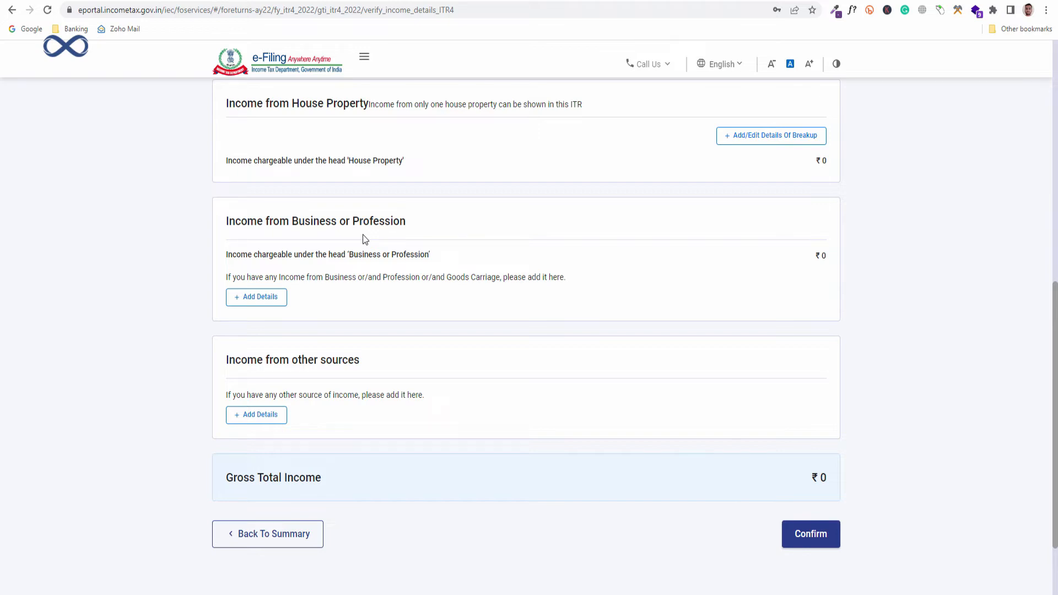
{"action": "left_click", "coordinate": [265, 300]}
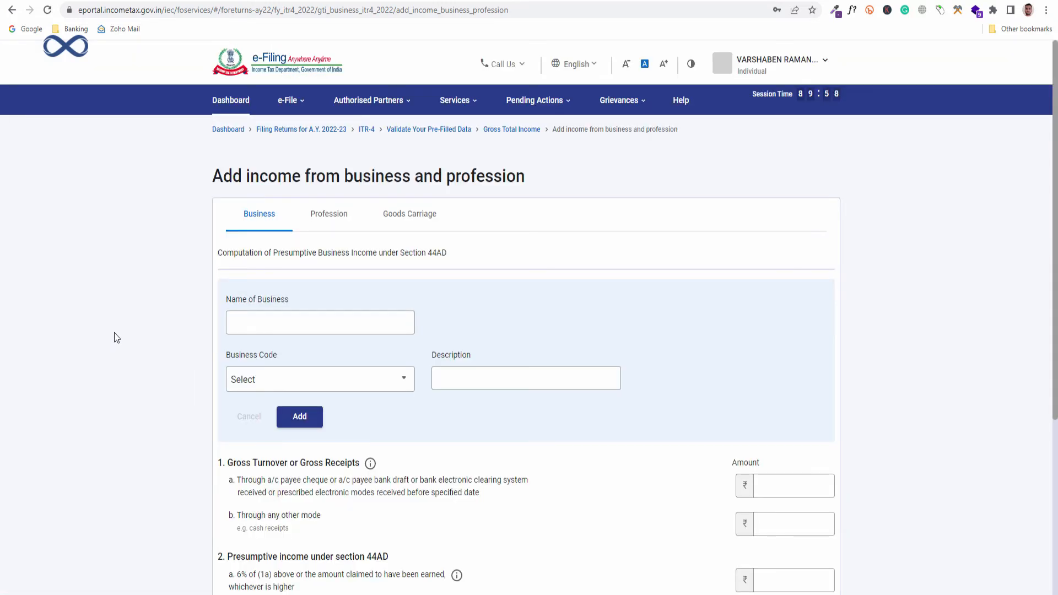
{"action": "scroll", "coordinate": [114, 337], "scroll_direction": "down", "scroll_amount": 1}
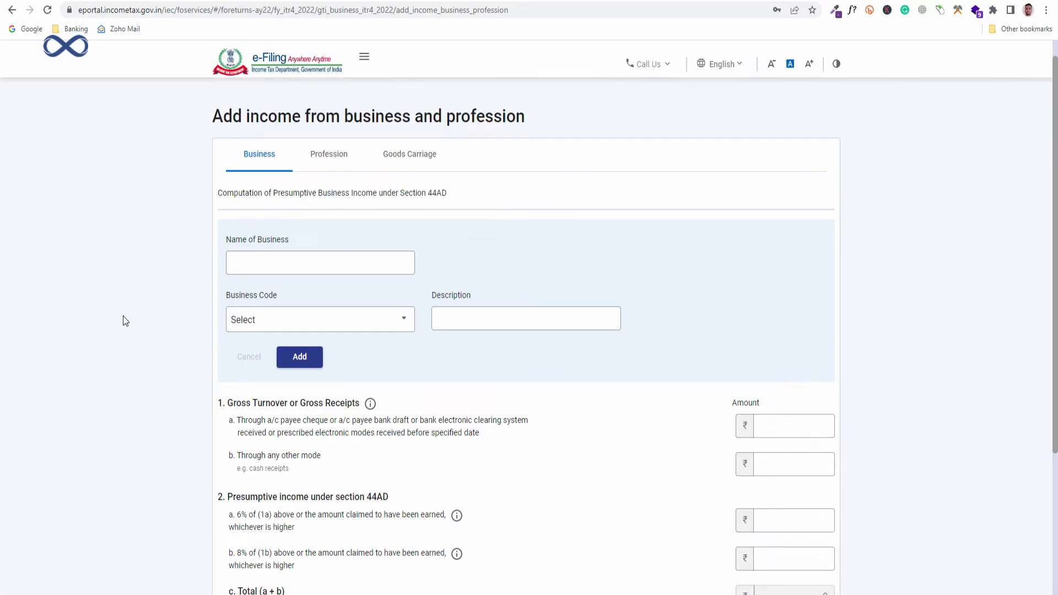
{"action": "left_click", "coordinate": [324, 154]}
- Enter PiNEPL Technologies as the name of business and select the business code 14001-Software development
{"action": "left_click", "coordinate": [310, 264]}
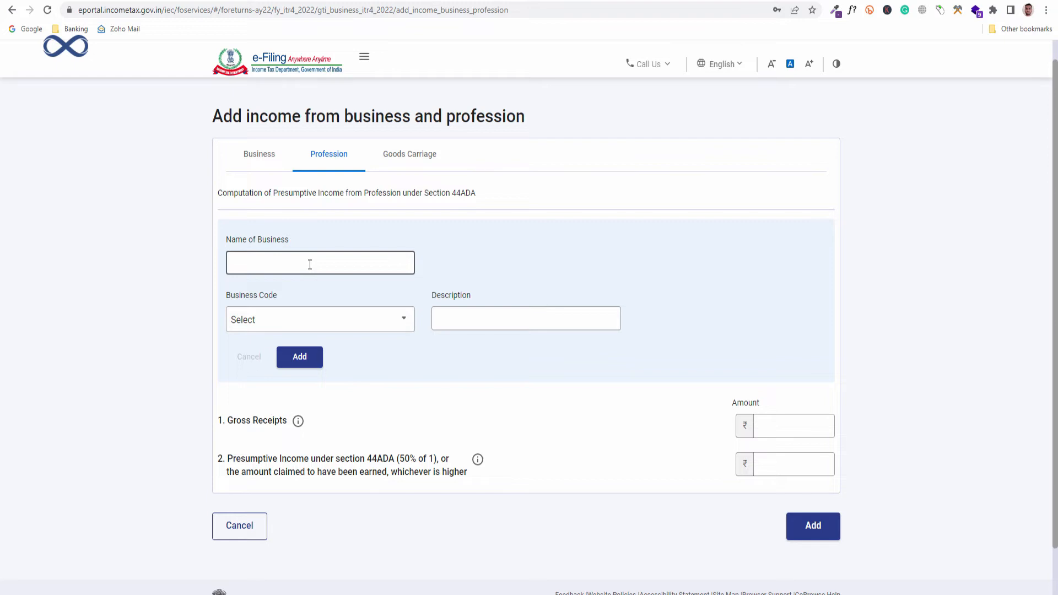
{"action": "left_click", "coordinate": [309, 264]}
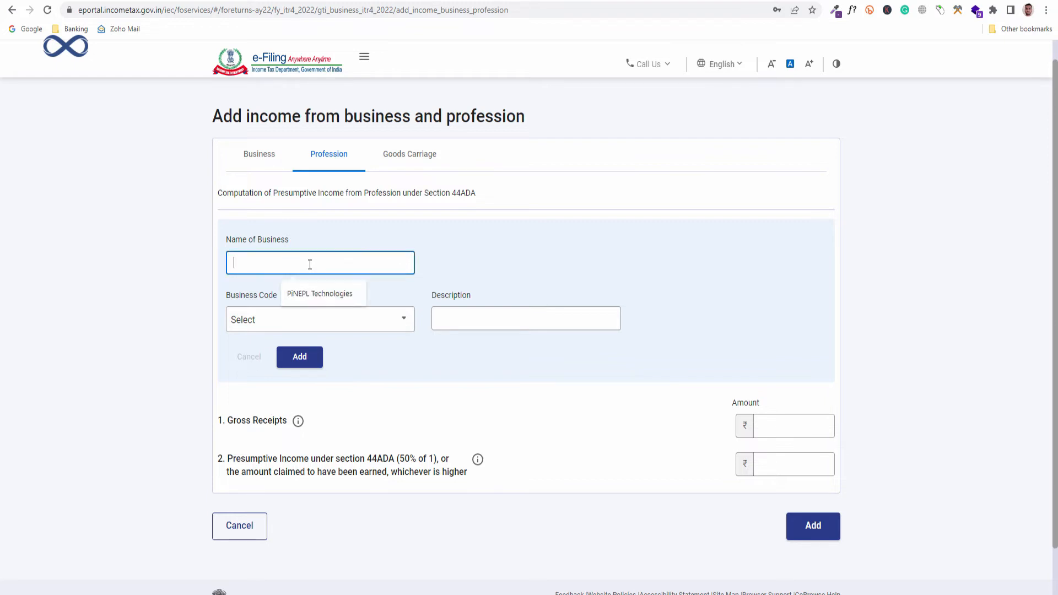
{"action": "left_click", "coordinate": [318, 291]}
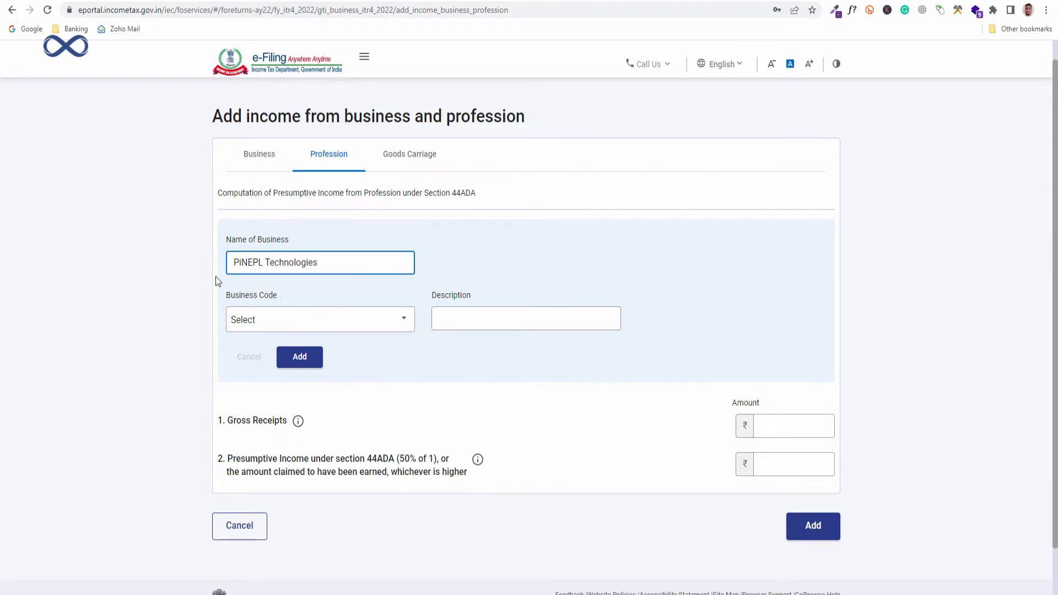
{"action": "left_click", "coordinate": [289, 320]}
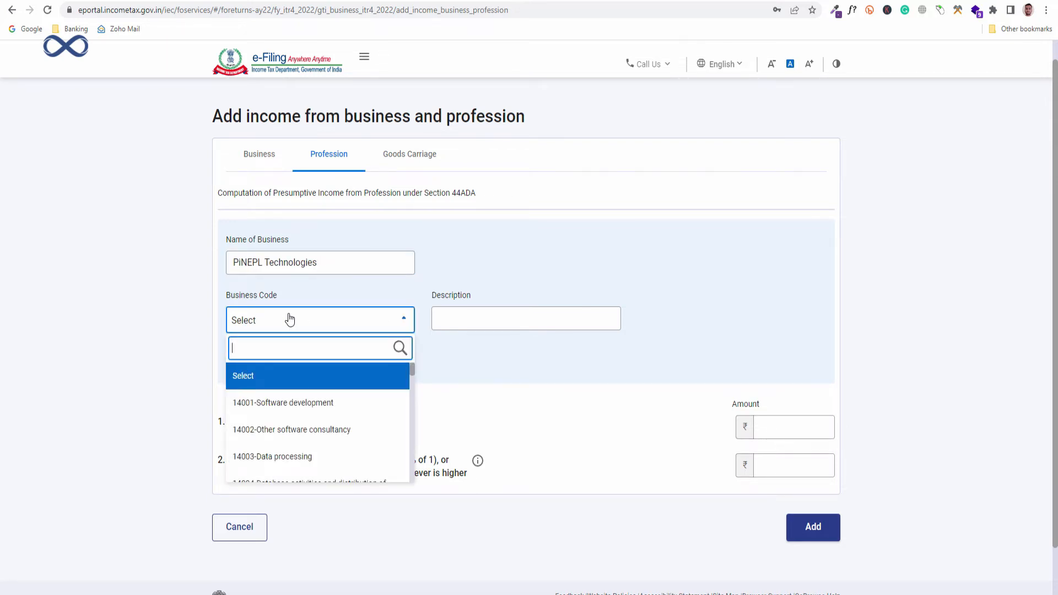
{"action": "left_click", "coordinate": [331, 408]}
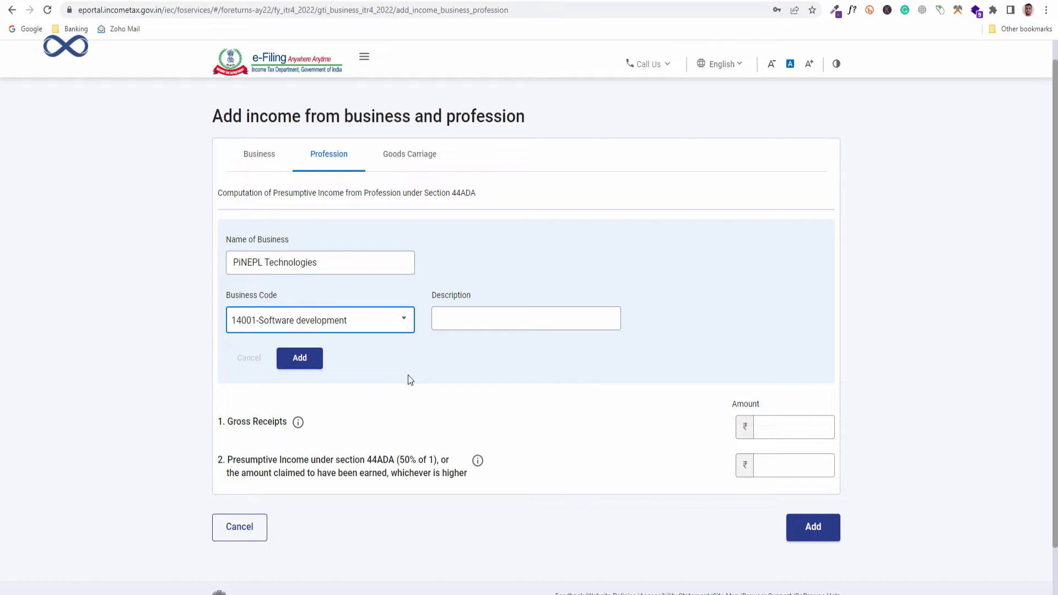
{"action": "left_click", "coordinate": [370, 330]}
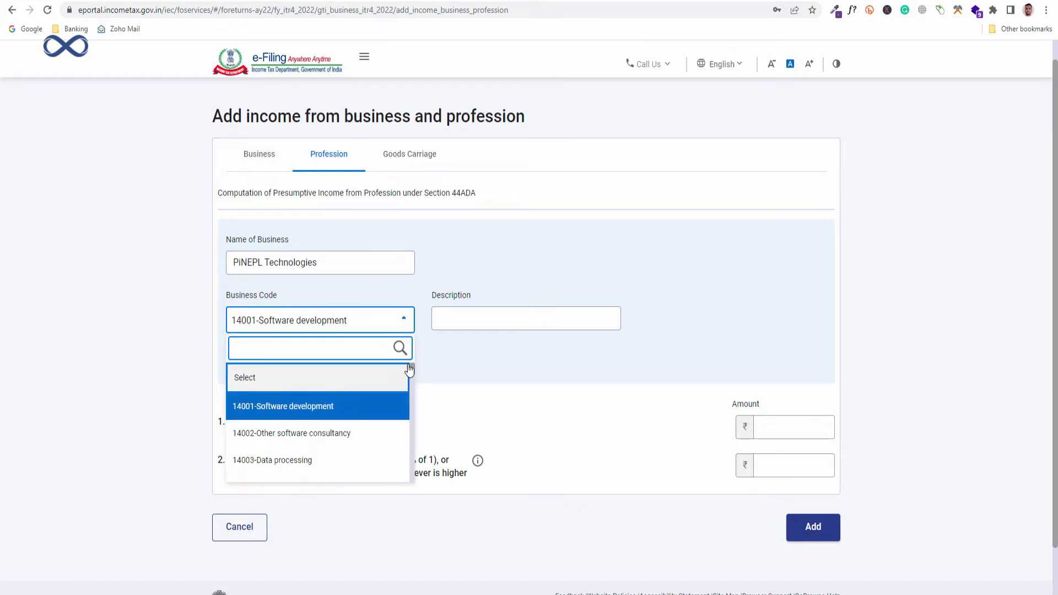
{"action": "left_click_drag", "start_coordinate": [412, 366], "coordinate": [402, 338]}
{"action": "left_click", "coordinate": [454, 366]}
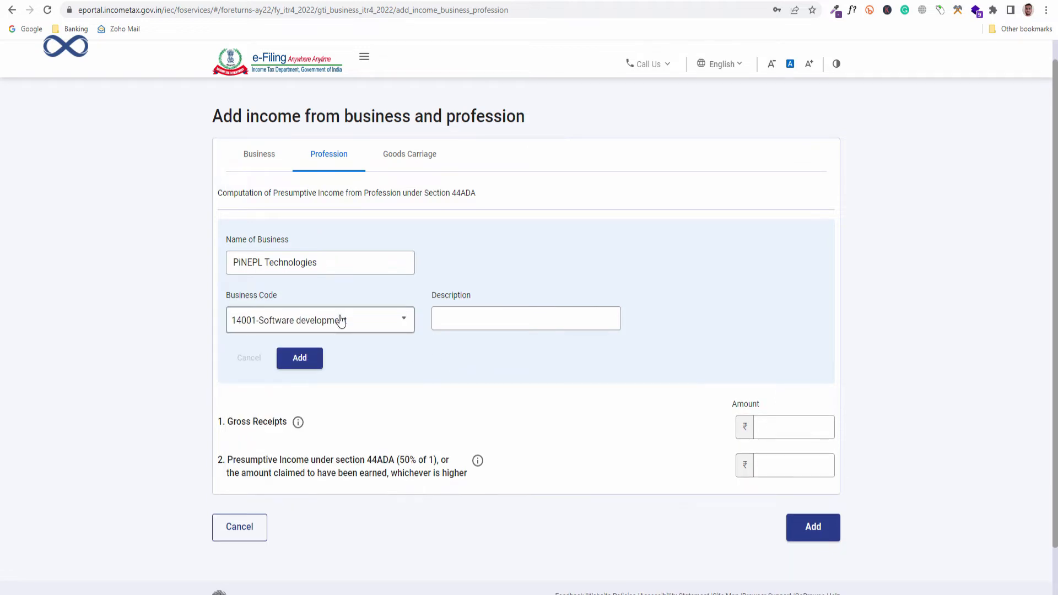
- Describe the business as "Software, App, Web Design & Development Company" and add it to the profession list
{"action": "left_click", "coordinate": [483, 319]}
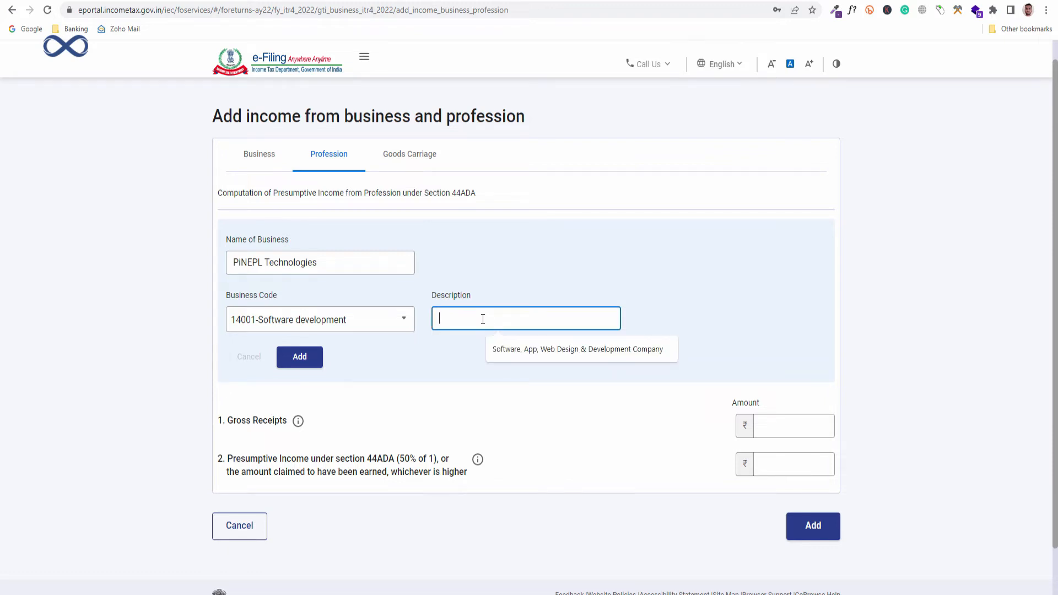
{"action": "left_click", "coordinate": [542, 358]}
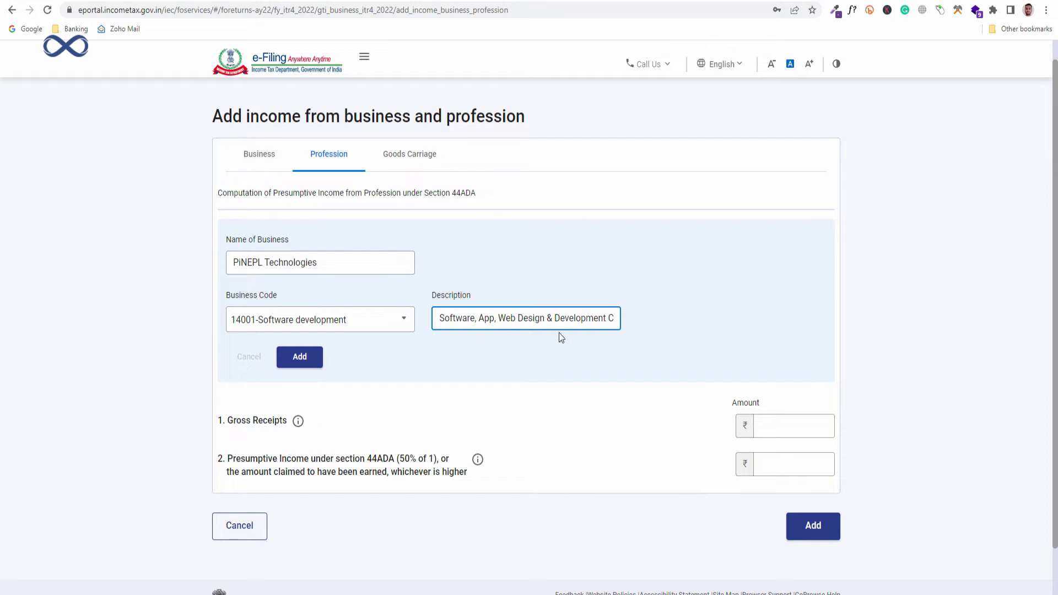
{"action": "left_click", "coordinate": [306, 362]}
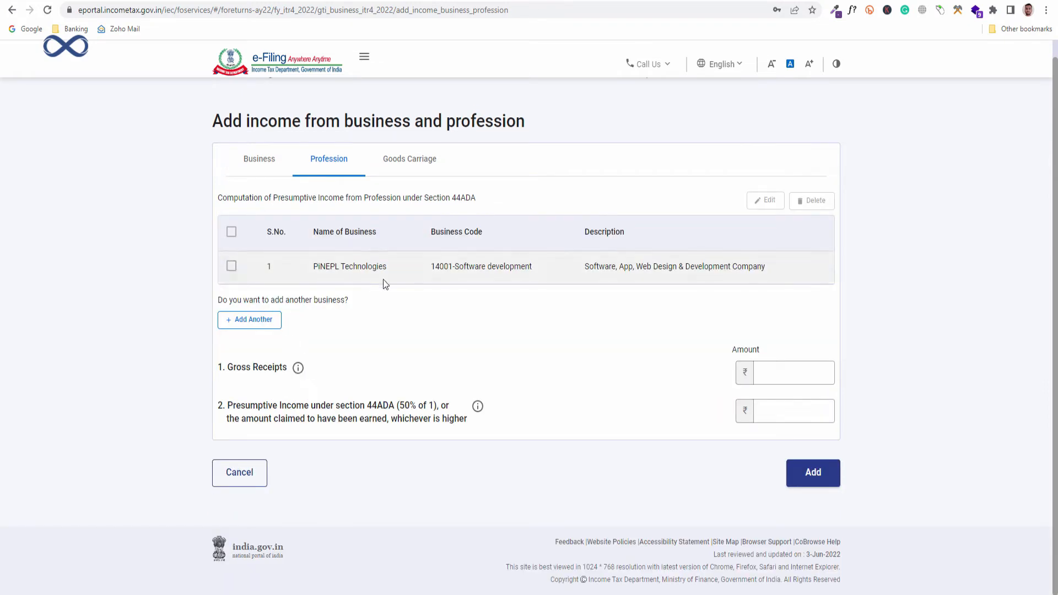
- Select the PiNEPL Technologies entry and enter 766964 as Gross Receipts, using the Total in the Balance Sheet 2022 spreadsheet
{"action": "left_click", "coordinate": [231, 266]}
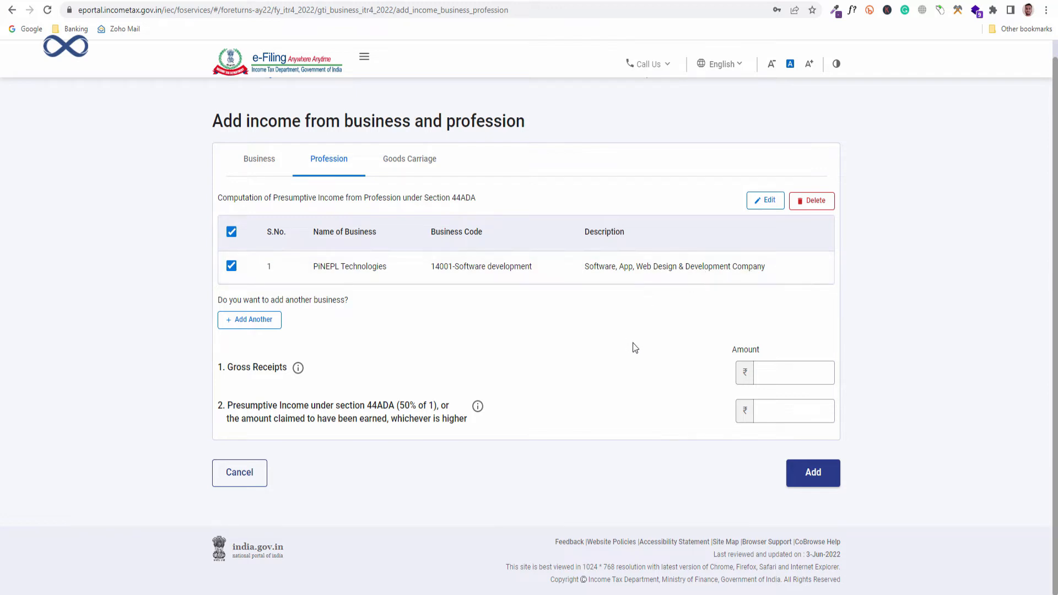
{"action": "left_click", "coordinate": [820, 373]}
{"action": "left_click", "coordinate": [796, 375]}
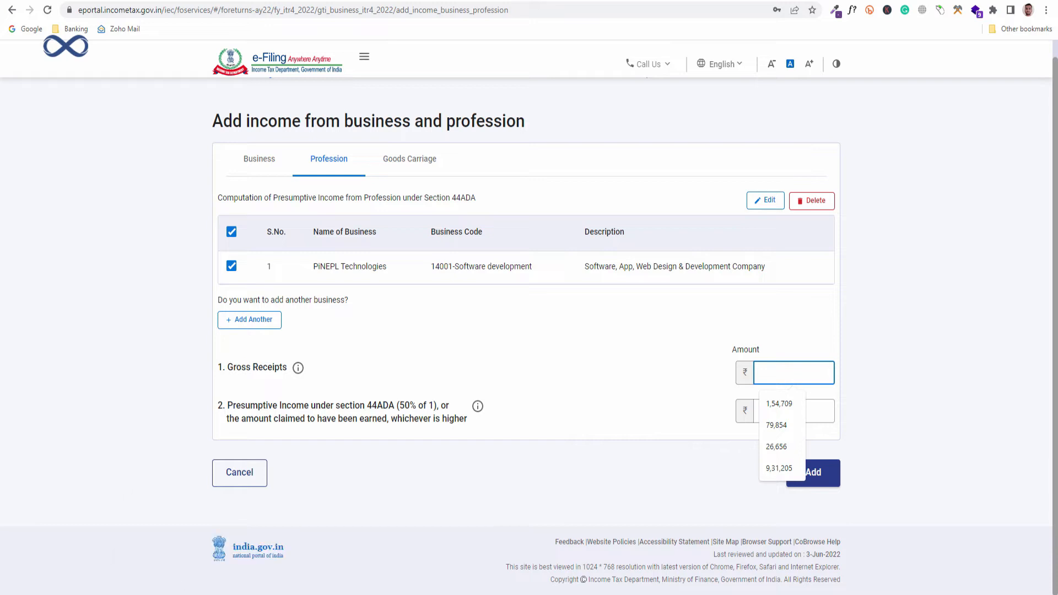
{"action": "key", "text": "alt+Tab"}
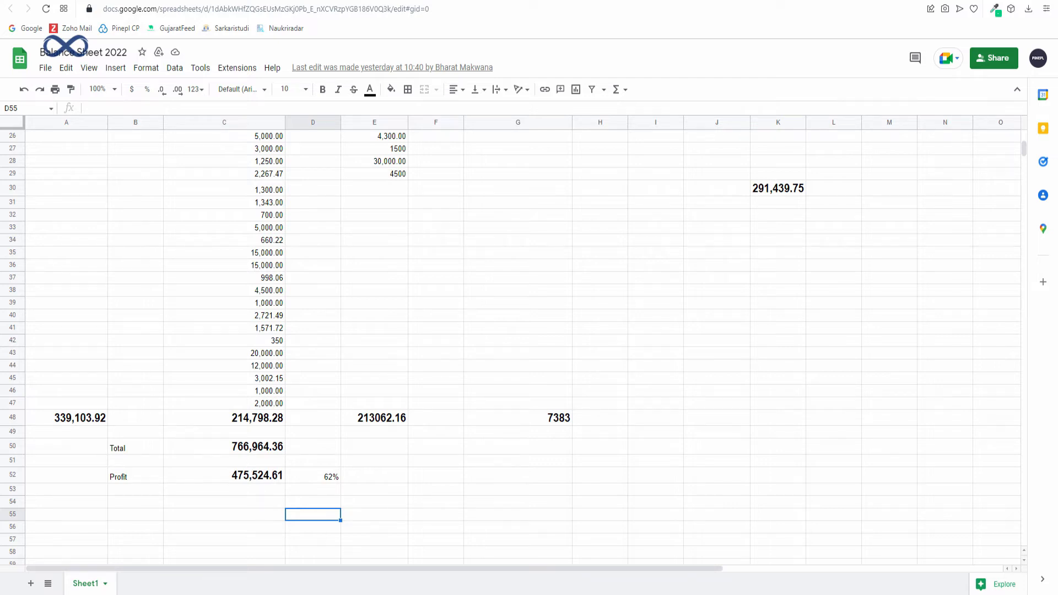
{"action": "mouse_move", "coordinate": [282, 569]}
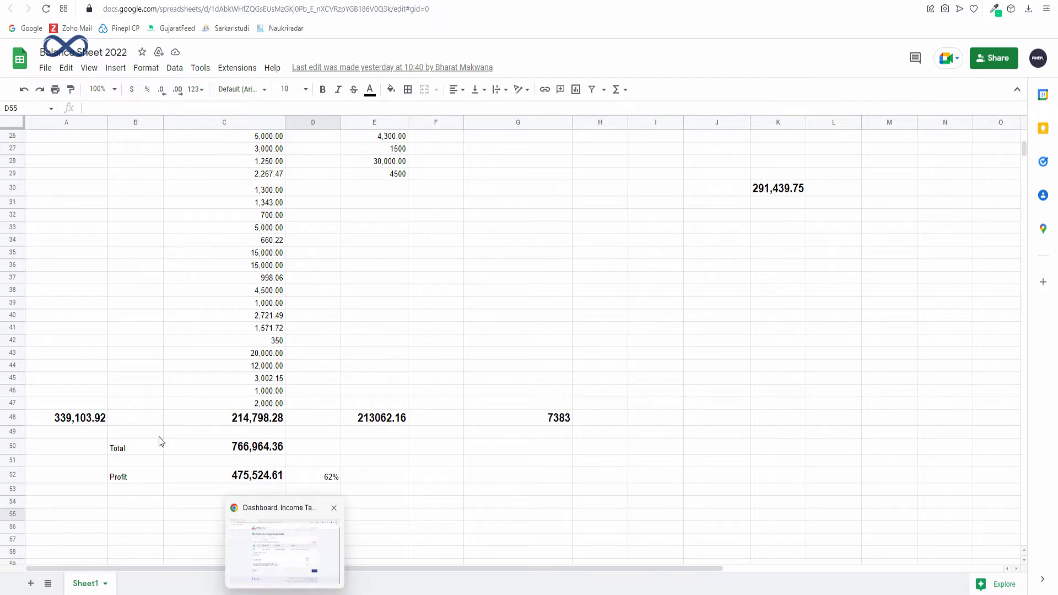
{"action": "left_click", "coordinate": [235, 453]}
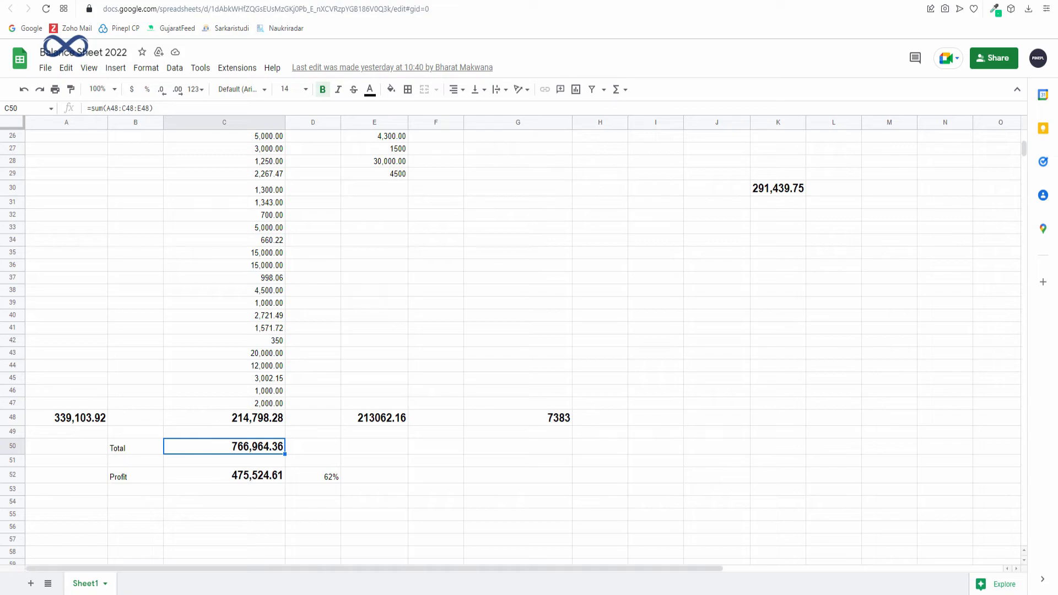
{"action": "left_click", "coordinate": [288, 579]}
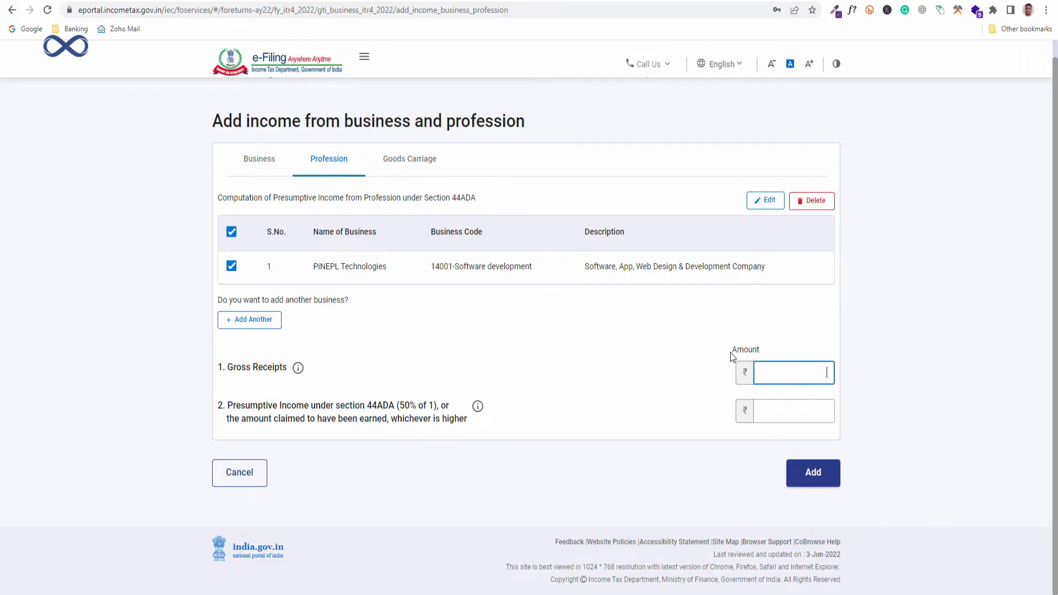
{"action": "type", "text": "766"}
{"action": "left_click", "coordinate": [195, 593]}
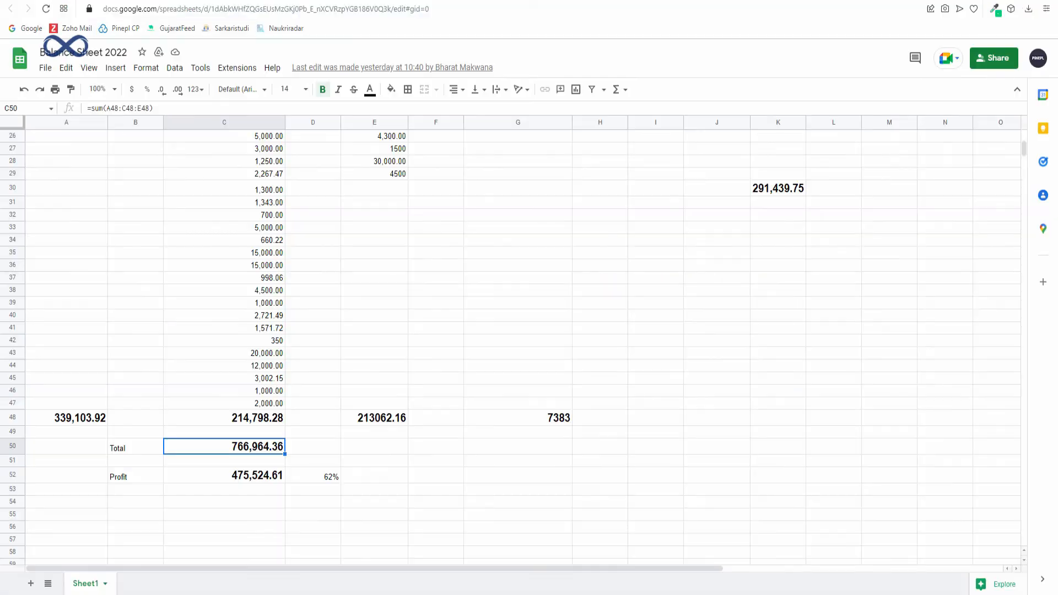
{"action": "key", "text": "alt+Tab"}
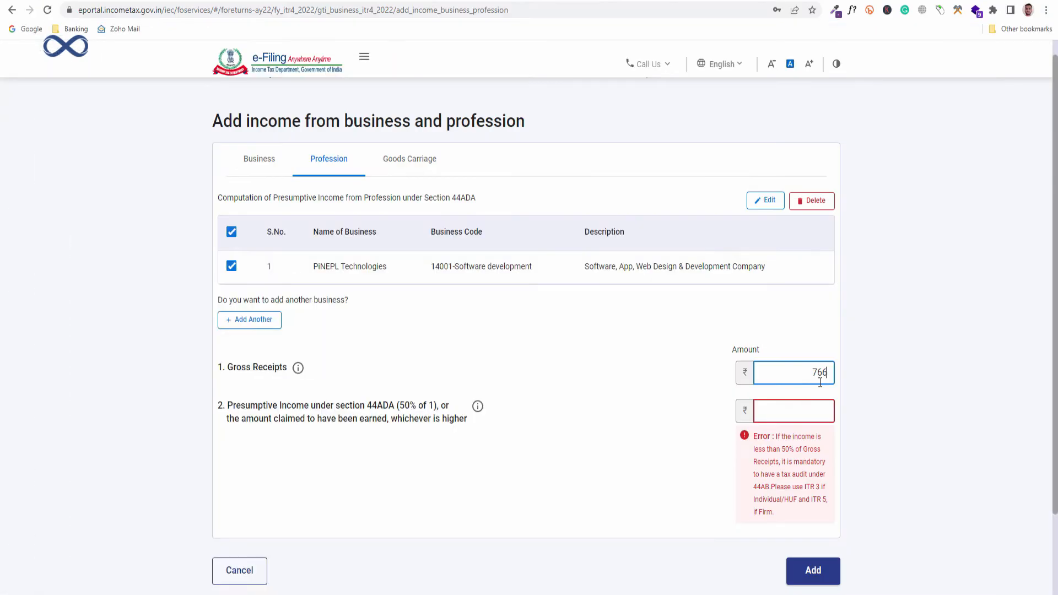
{"action": "type", "text": "964"}
{"action": "left_click", "coordinate": [884, 399]}
- Enter the spreadsheet's Profit figure, 475524, as Presumptive Income under Section 44ADA and add the professional income to the return
{"action": "left_click", "coordinate": [795, 413]}
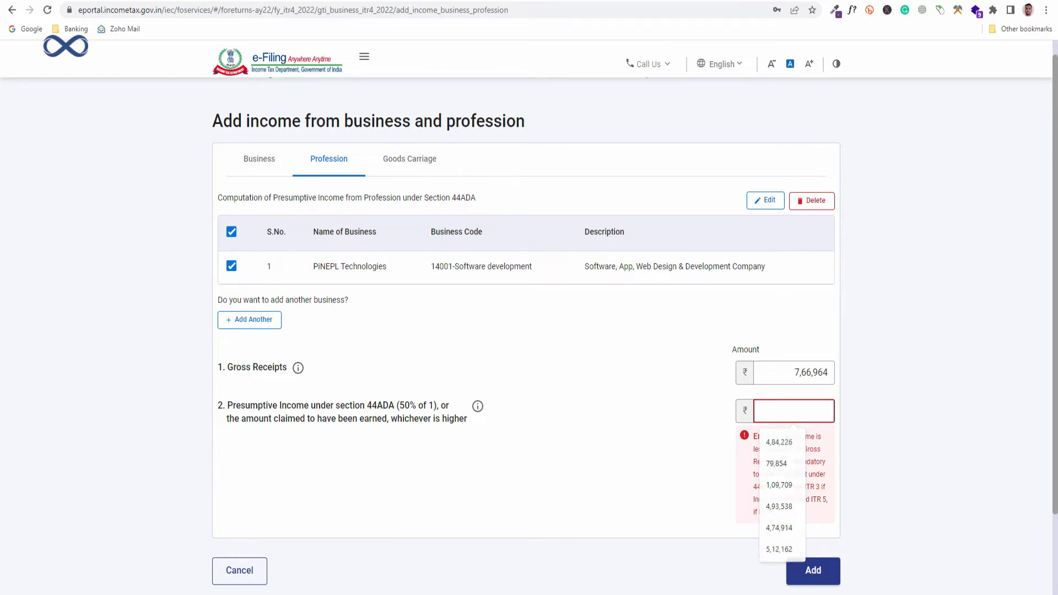
{"action": "left_click", "coordinate": [242, 594]}
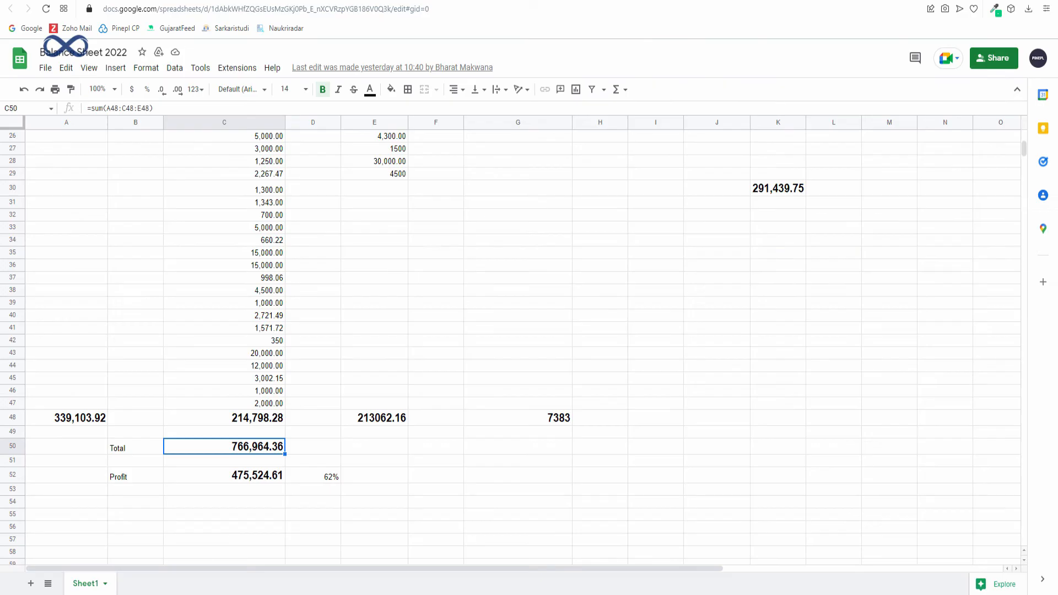
{"action": "left_click", "coordinate": [245, 477]}
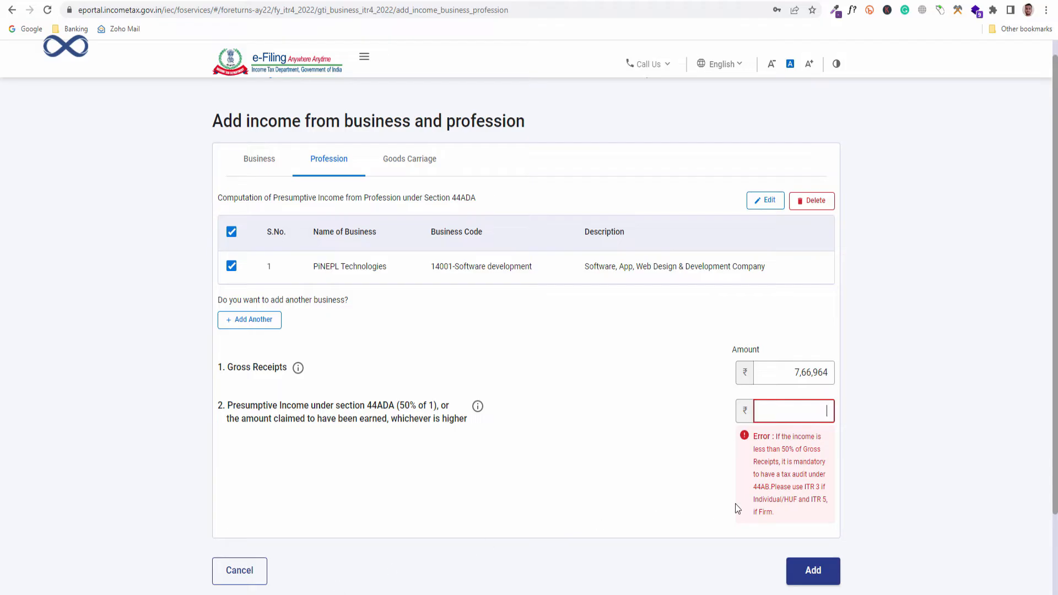
{"action": "type", "text": "475"}
{"action": "left_click", "coordinate": [170, 592]}
{"action": "type", "text": "524"}
{"action": "left_click", "coordinate": [855, 412]}
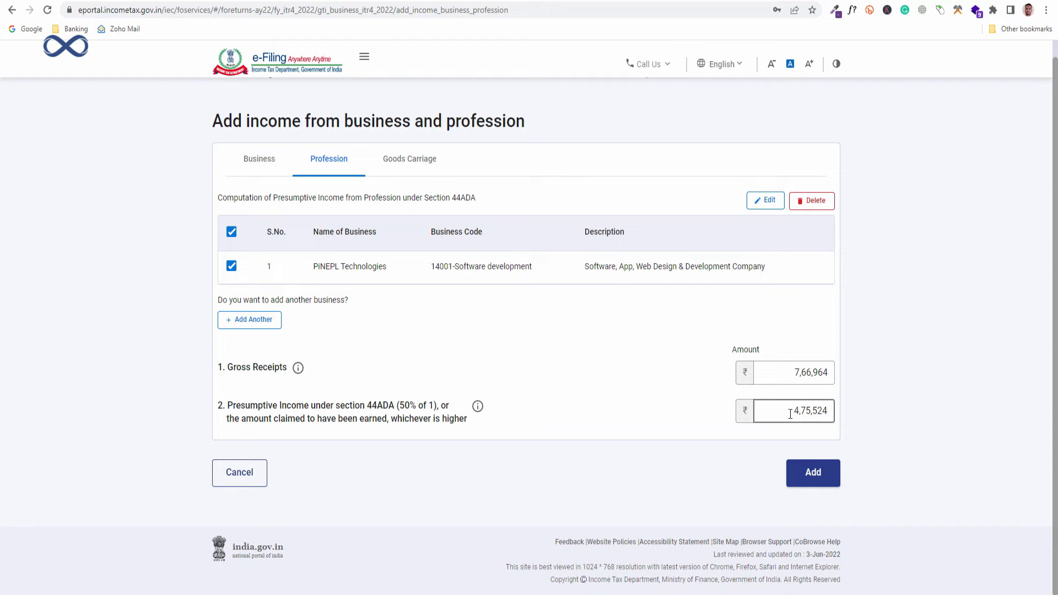
{"action": "left_click", "coordinate": [813, 475]}
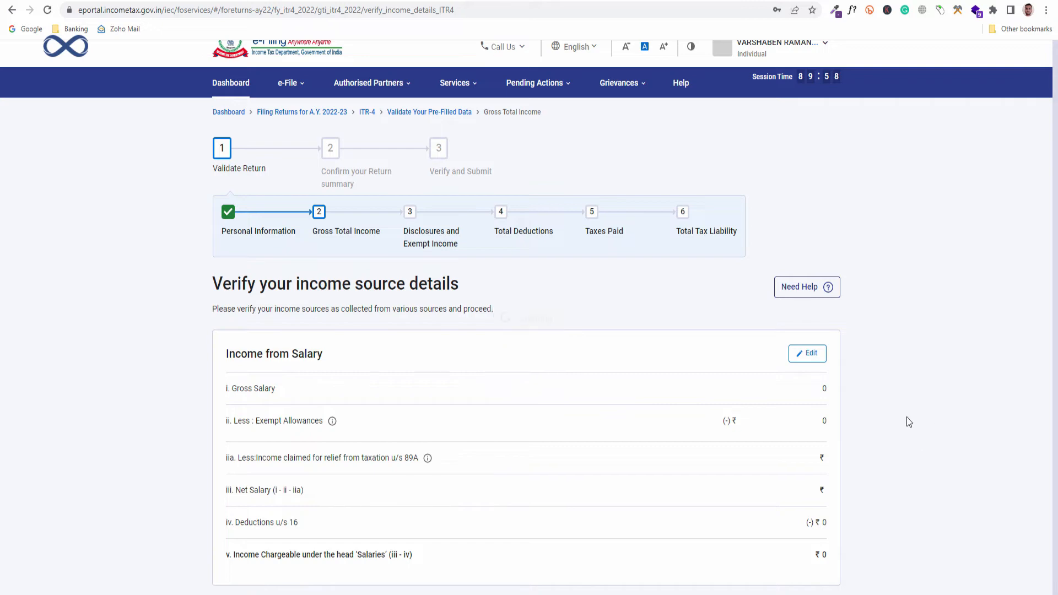
- Start adding details under Income from other sources and answer Yes to having interest income from savings bank accounts
{"action": "scroll", "coordinate": [903, 411], "scroll_direction": "down", "scroll_amount": 8}
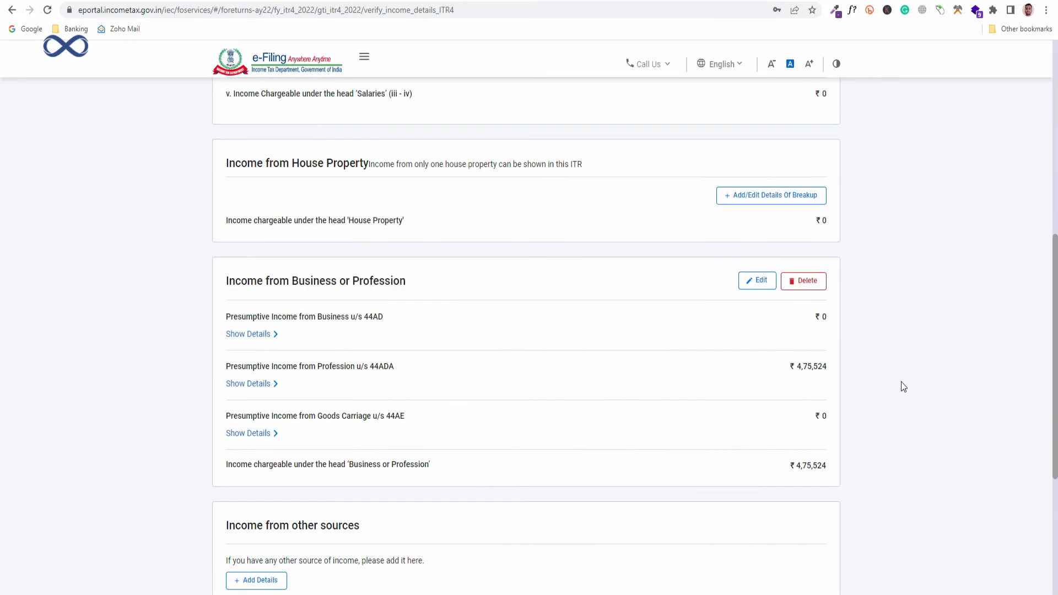
{"action": "scroll", "coordinate": [900, 381], "scroll_direction": "down", "scroll_amount": 2}
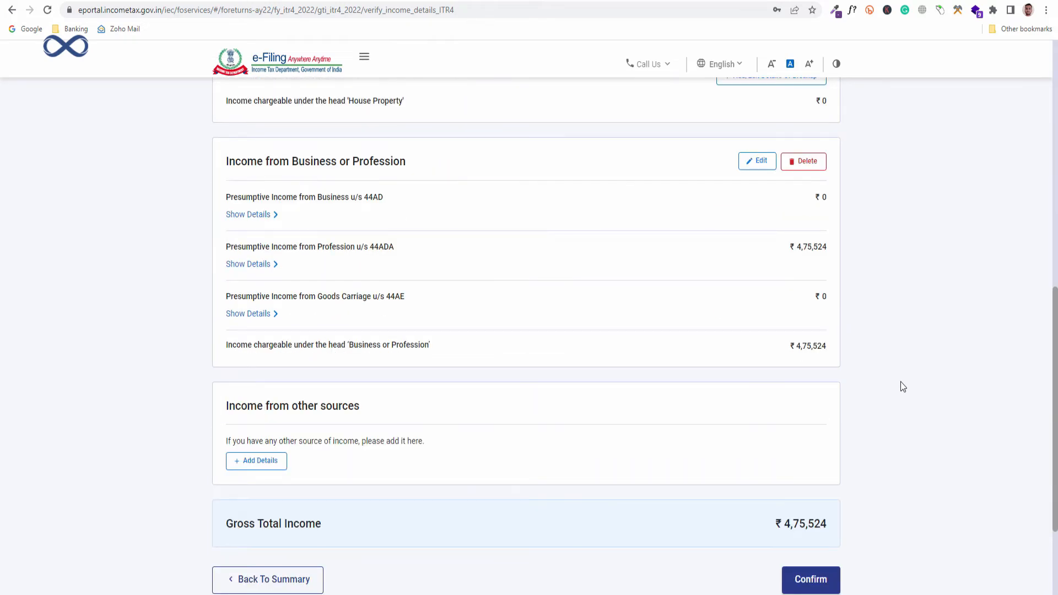
{"action": "scroll", "coordinate": [902, 387], "scroll_direction": "down", "scroll_amount": 1}
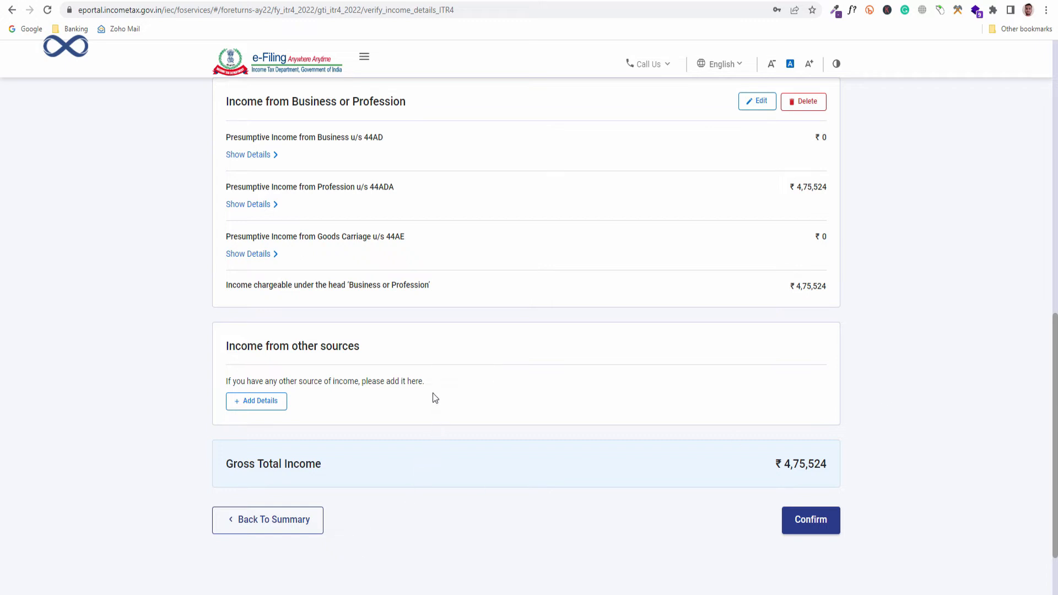
{"action": "left_click", "coordinate": [256, 401]}
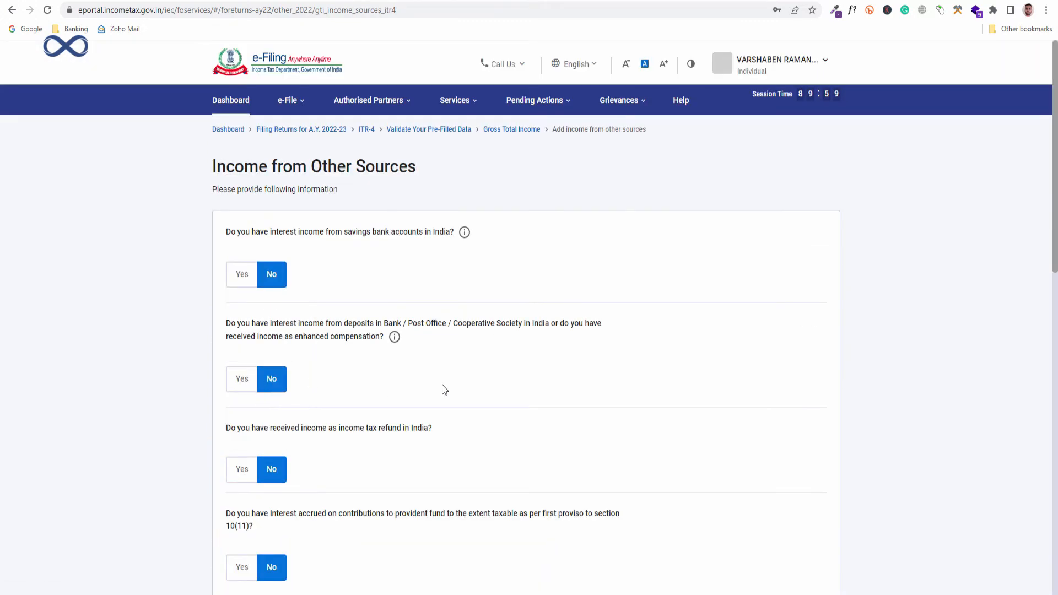
{"action": "scroll", "coordinate": [421, 380], "scroll_direction": "down", "scroll_amount": 10}
{"action": "left_click", "coordinate": [251, 281]}
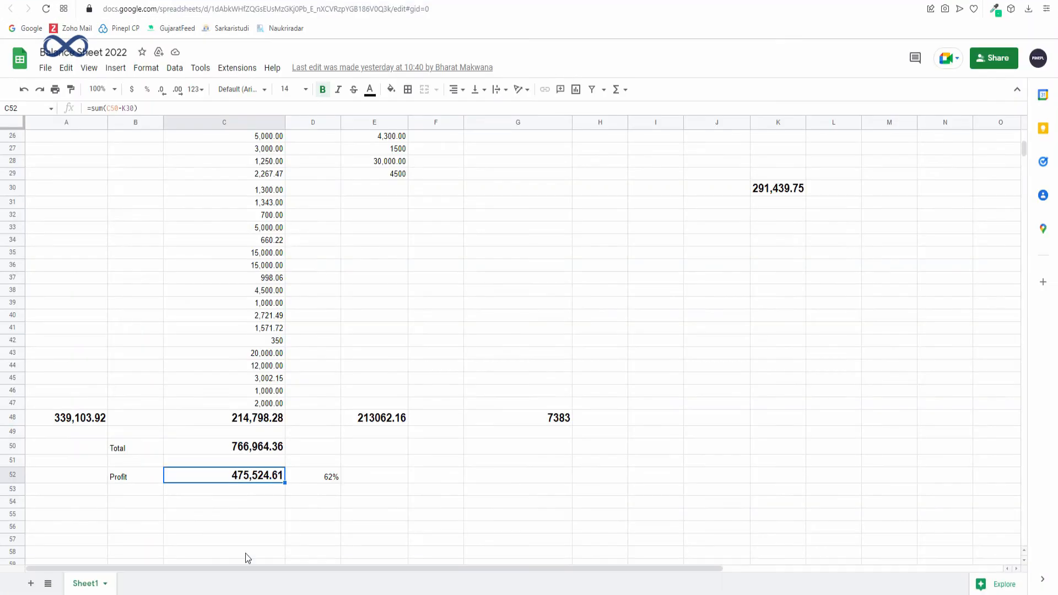
- Look up the Saving Account Interest total in the Balance Sheet 2022 spreadsheet and enter 7383 as the savings bank interest income
{"action": "scroll", "coordinate": [579, 317], "scroll_direction": "up", "scroll_amount": 10}
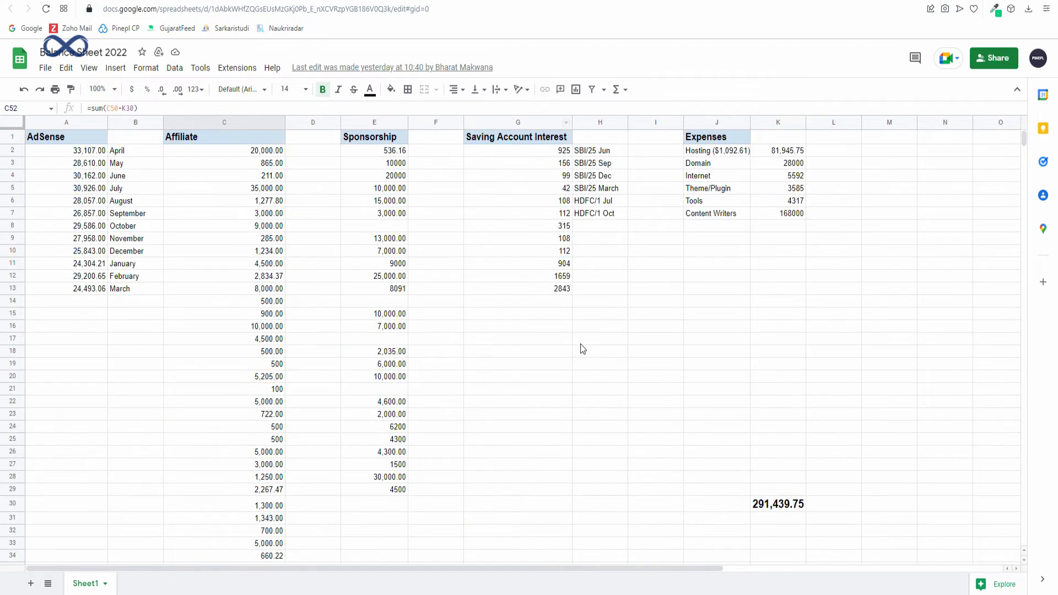
{"action": "scroll", "coordinate": [534, 378], "scroll_direction": "down", "scroll_amount": 10}
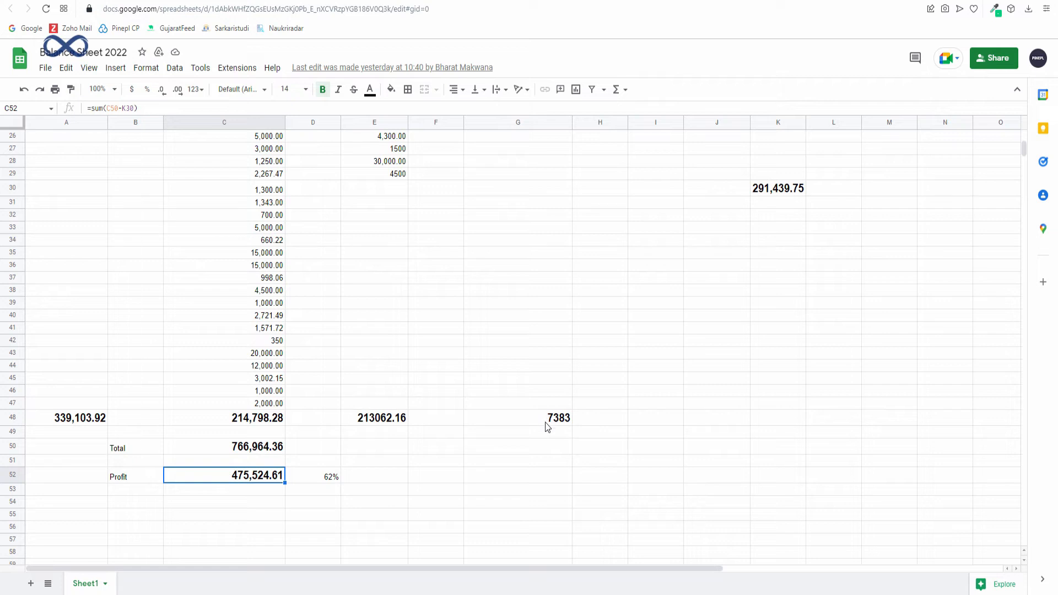
{"action": "left_click", "coordinate": [546, 425]}
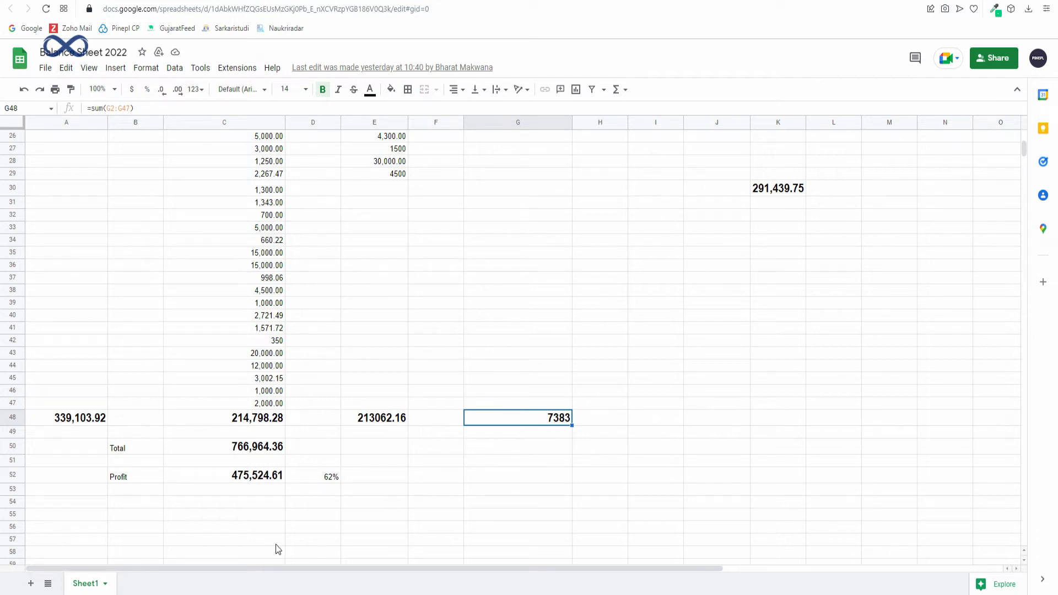
{"action": "left_click", "coordinate": [286, 593]}
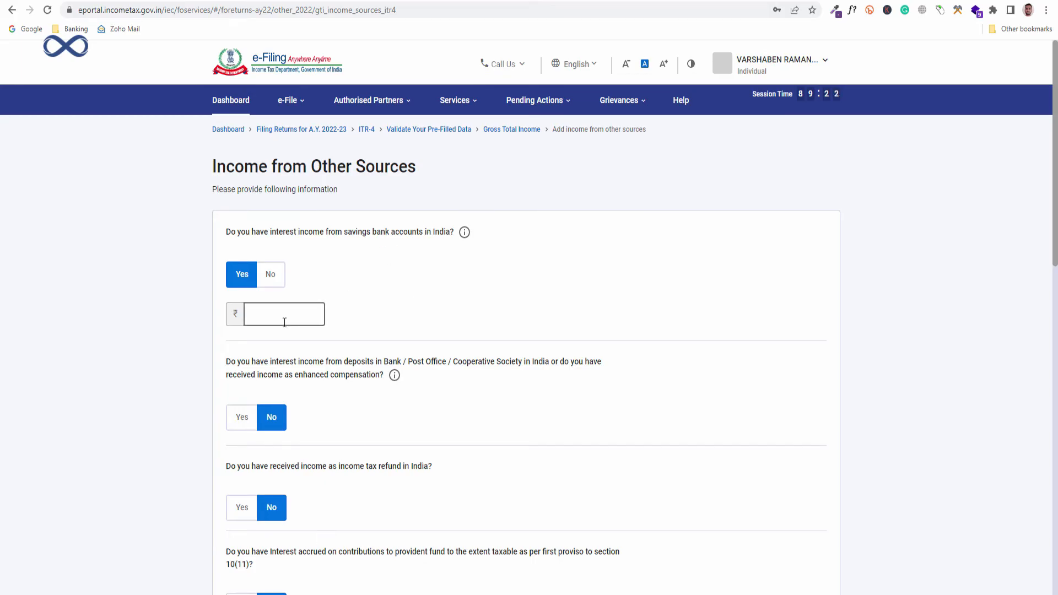
{"action": "type", "text": "78"}
{"action": "left_click", "coordinate": [176, 594]}
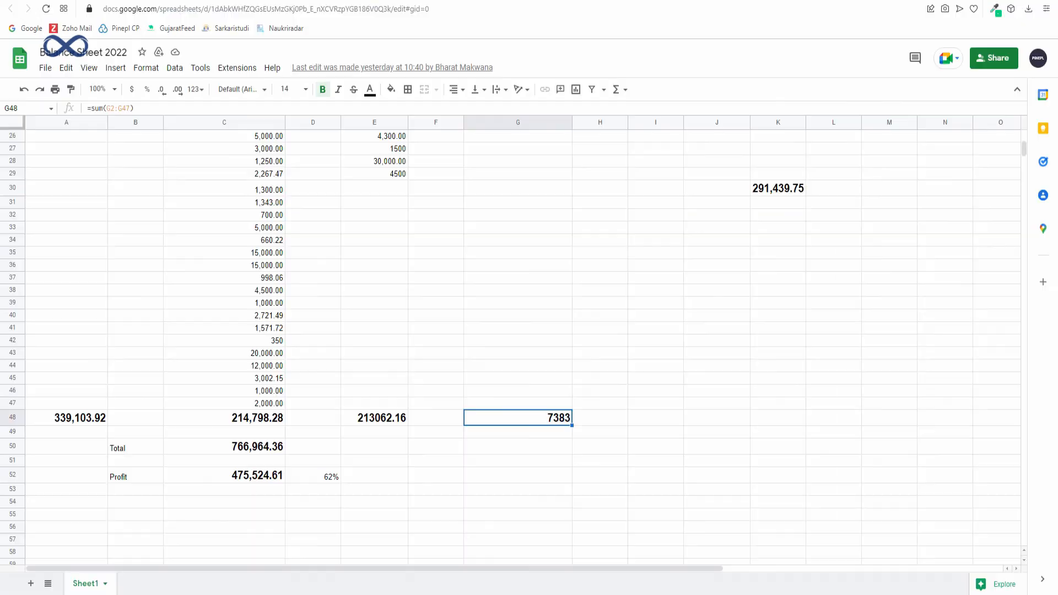
{"action": "left_click", "coordinate": [176, 594]}
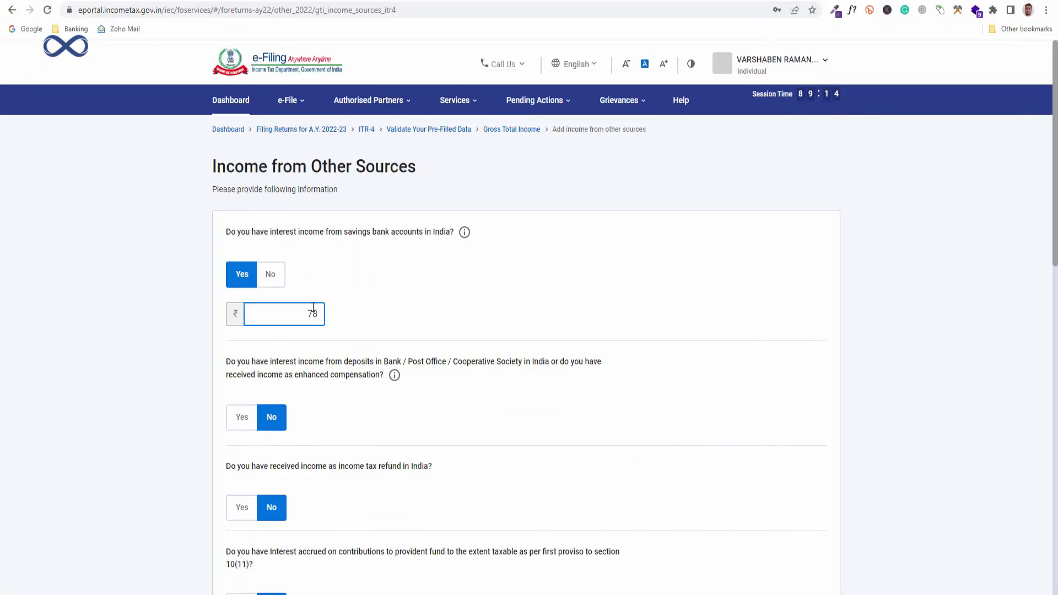
{"action": "key", "text": "BackSpace"}
{"action": "key", "text": "BackSpace"}
{"action": "type", "text": "7383"}
{"action": "left_click", "coordinate": [193, 325]}
- Add the income from other sources with the remaining questions left at No, and confirm the Gross Total Income section
{"action": "scroll", "coordinate": [198, 341], "scroll_direction": "down", "scroll_amount": 10}
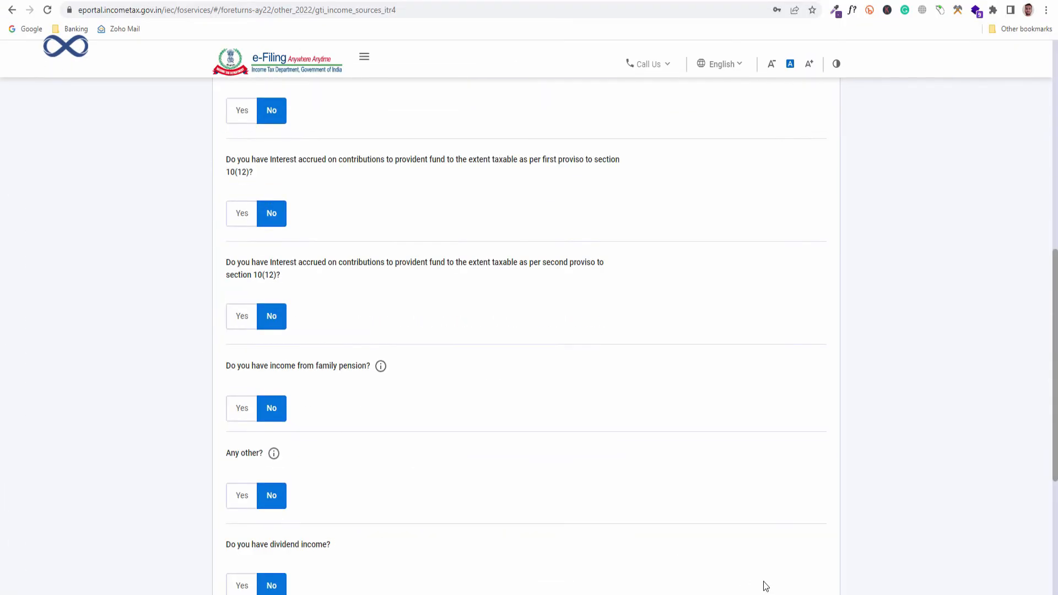
{"action": "left_click", "coordinate": [809, 438]}
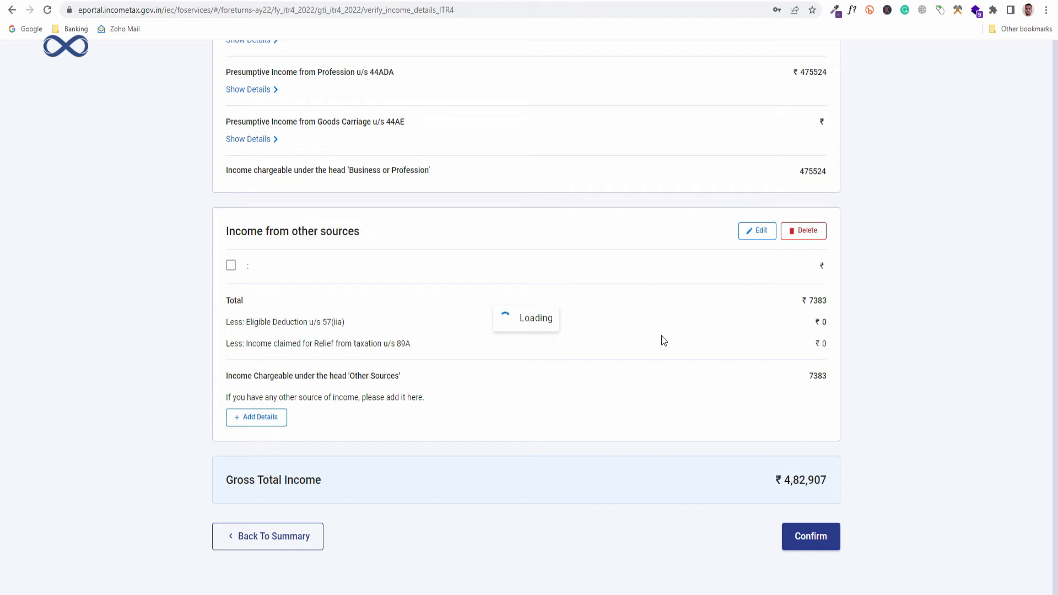
{"action": "scroll", "coordinate": [880, 359], "scroll_direction": "down", "scroll_amount": 15}
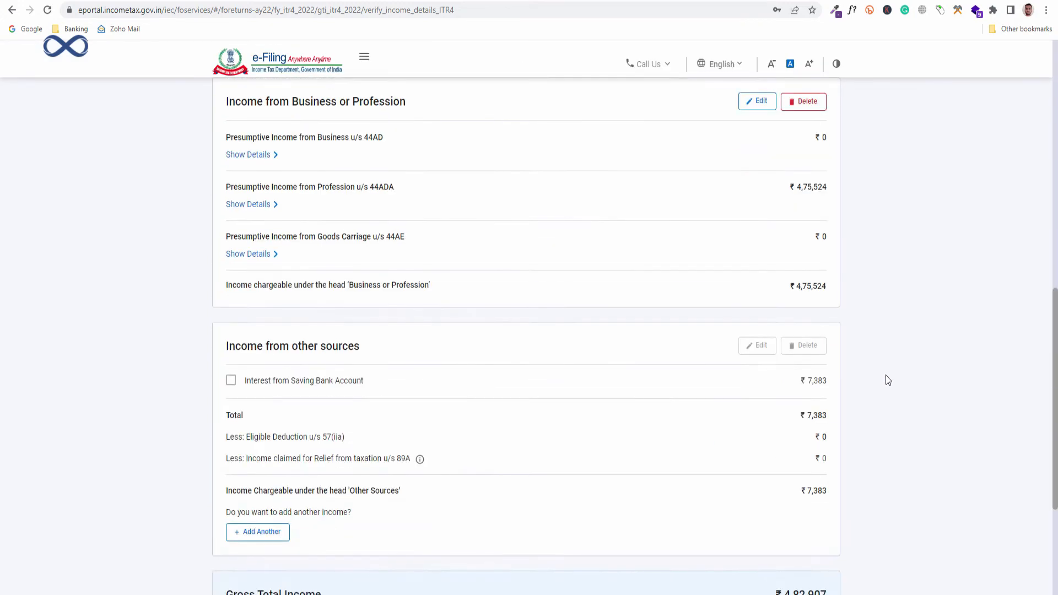
{"action": "left_click", "coordinate": [821, 444]}
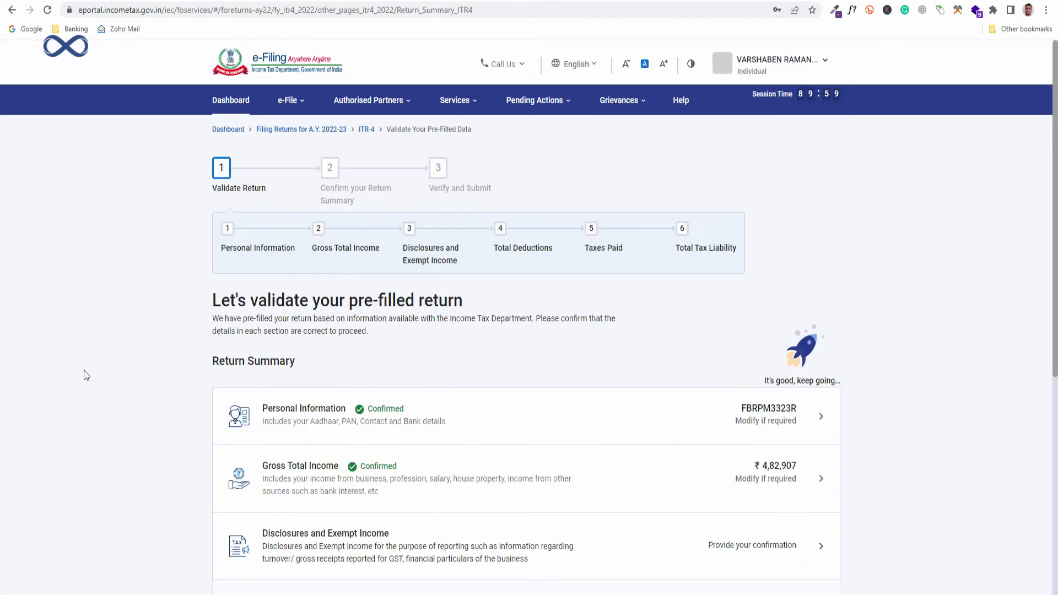
- Open the Disclosures and Exempt Income section and start adding details for Financial Particulars of the business
{"action": "scroll", "coordinate": [83, 370], "scroll_direction": "down", "scroll_amount": 1}
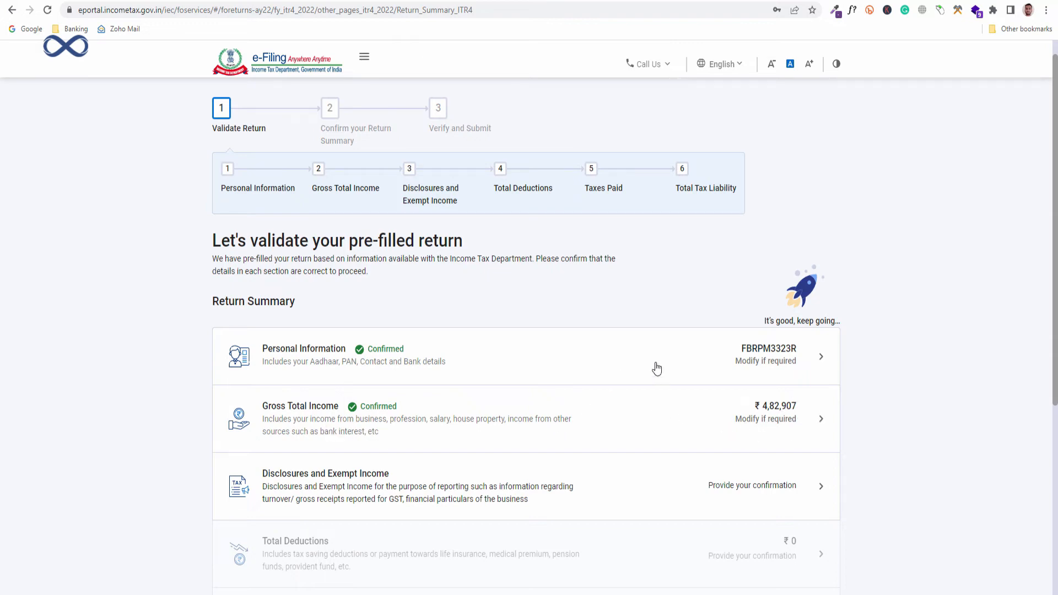
{"action": "scroll", "coordinate": [779, 370], "scroll_direction": "down", "scroll_amount": 2}
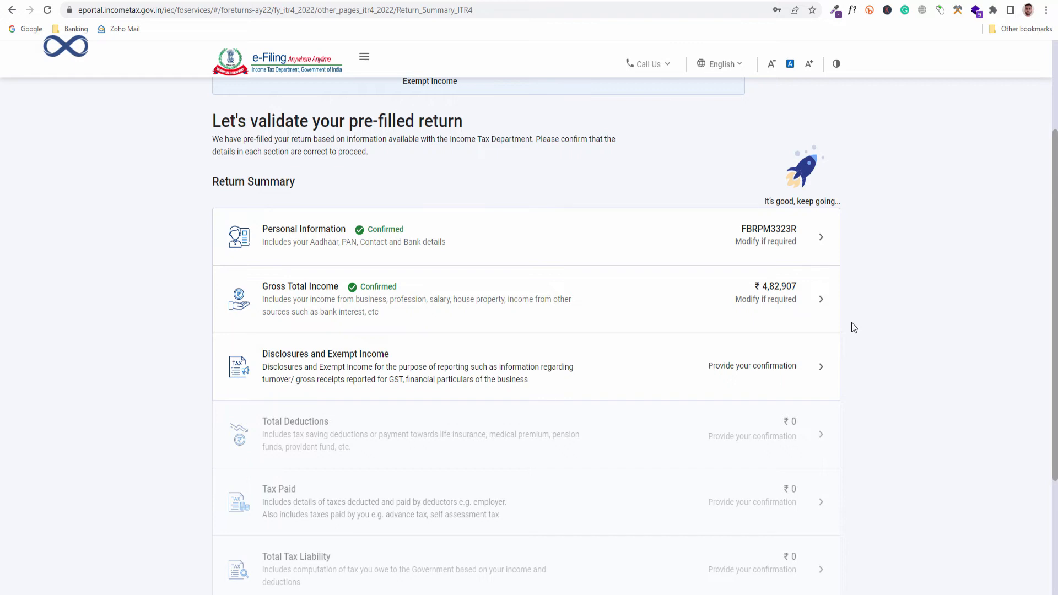
{"action": "scroll", "coordinate": [854, 327], "scroll_direction": "down", "scroll_amount": 1}
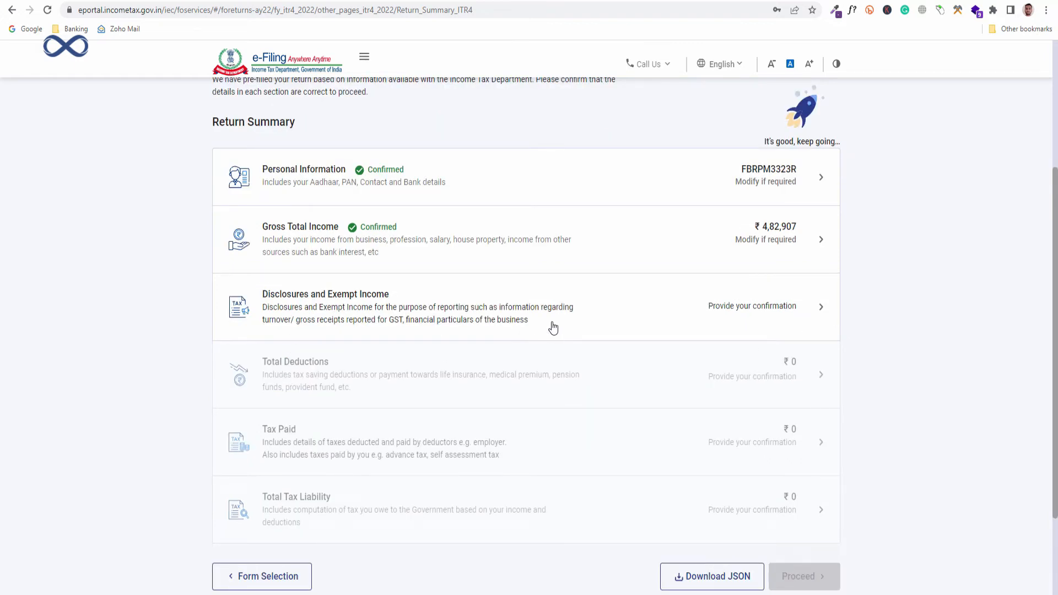
{"action": "left_click", "coordinate": [821, 307]}
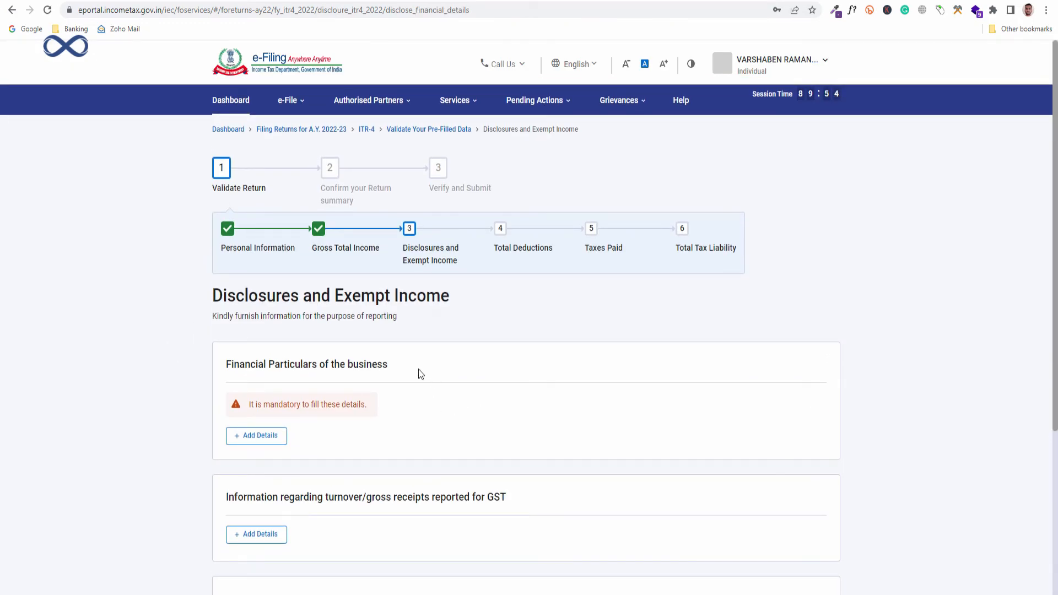
{"action": "scroll", "coordinate": [418, 372], "scroll_direction": "down", "scroll_amount": 1}
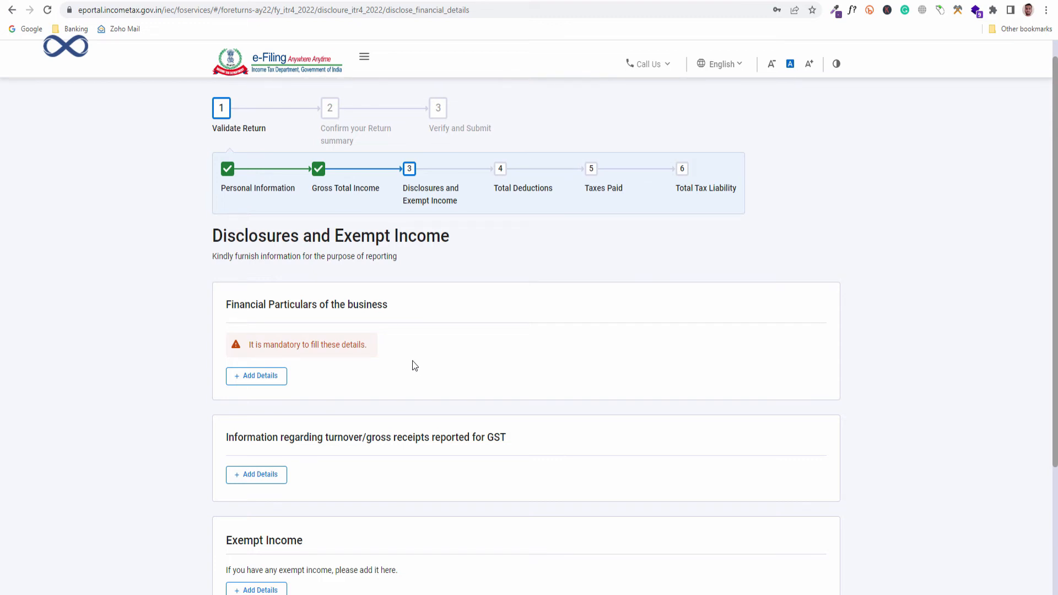
{"action": "left_click", "coordinate": [255, 379]}
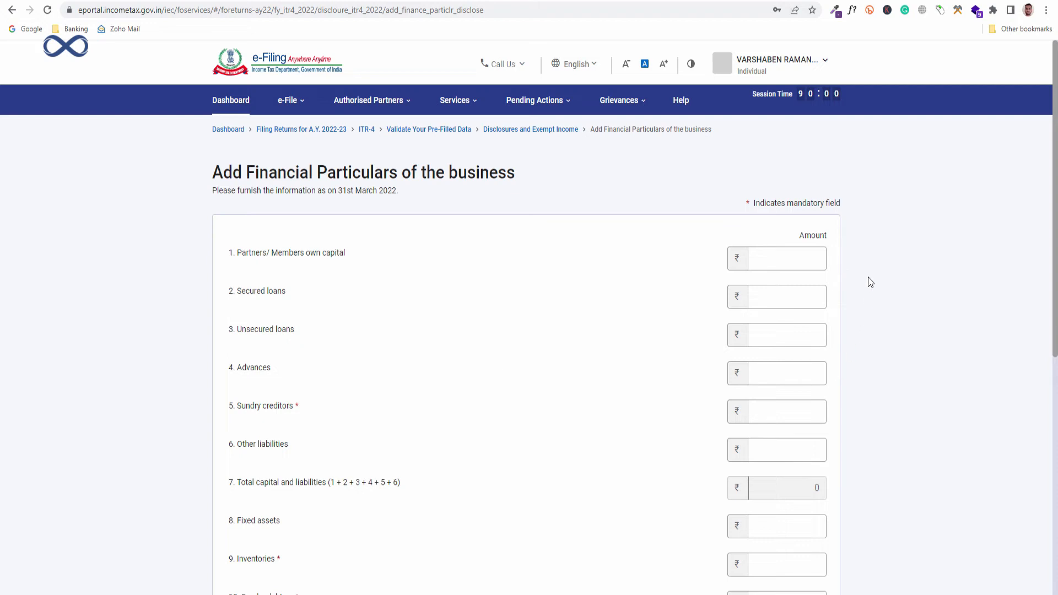
{"action": "scroll", "coordinate": [867, 279], "scroll_direction": "down", "scroll_amount": 1}
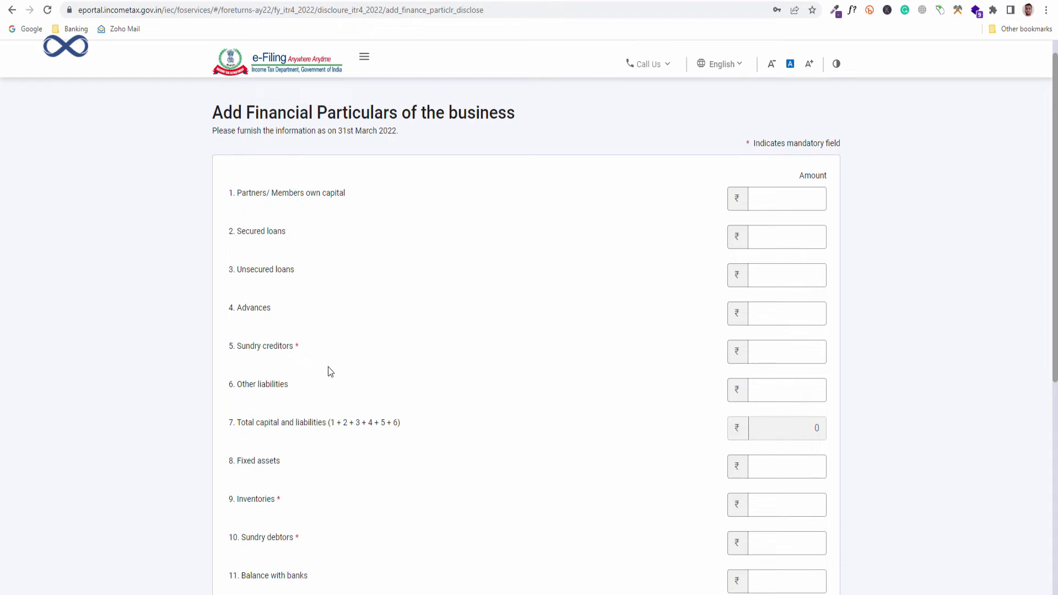
- Enter 0 as the sundry creditors amount in the Financial Particulars of the business
{"action": "scroll", "coordinate": [331, 363], "scroll_direction": "down", "scroll_amount": 1}
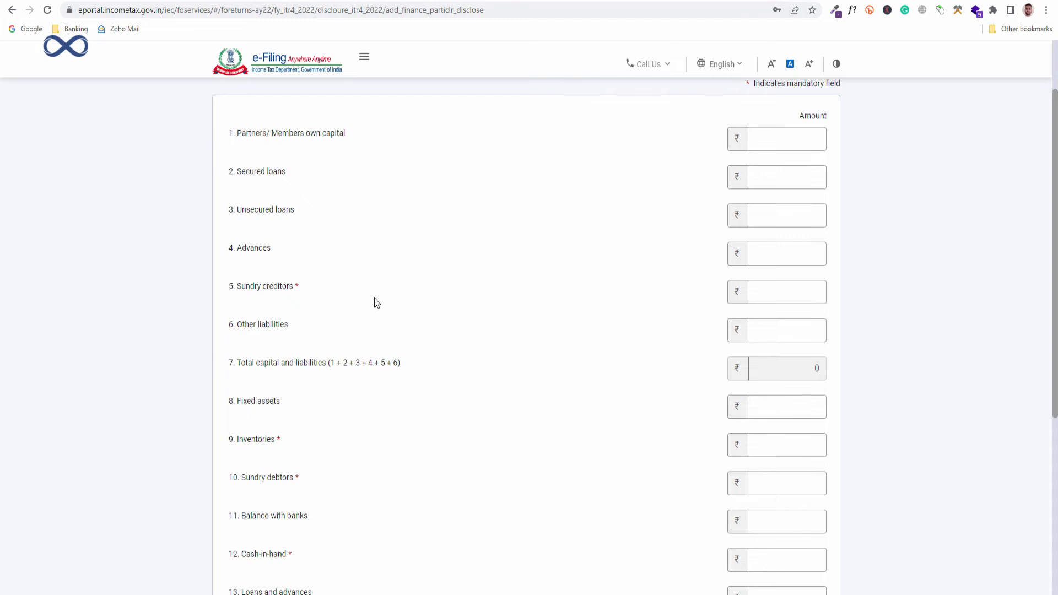
{"action": "left_click", "coordinate": [246, 286]}
{"action": "left_click_drag", "start_coordinate": [237, 286], "coordinate": [303, 290]}
{"action": "left_click", "coordinate": [771, 295]}
{"action": "type", "text": "0"}
- Set the fixed assets, inventories and sundry debtors amounts to 0 in the Financial Particulars of the business
{"action": "scroll", "coordinate": [457, 406], "scroll_direction": "down", "scroll_amount": 2}
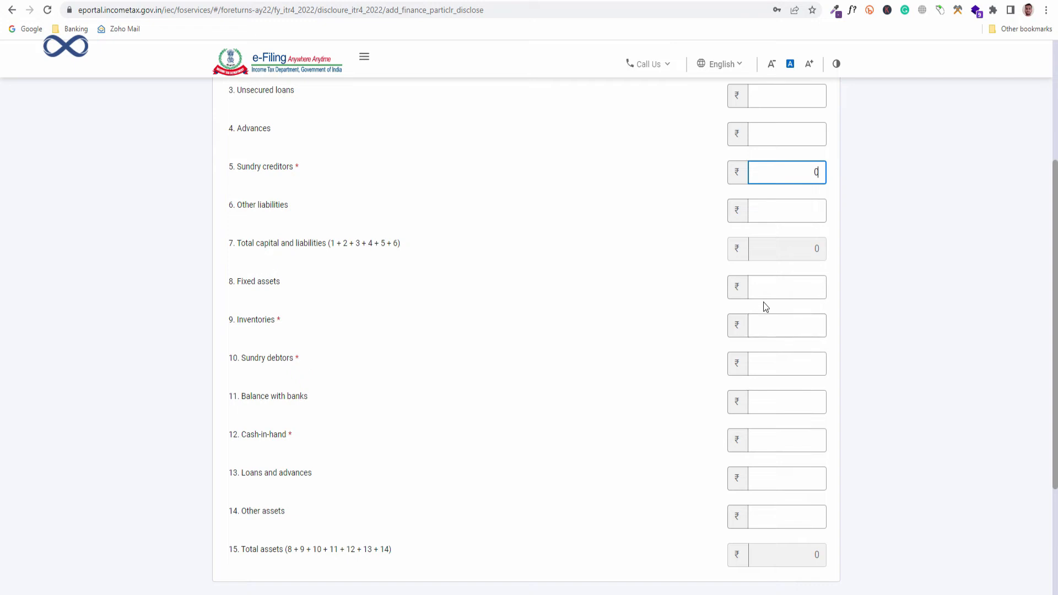
{"action": "left_click", "coordinate": [762, 324]}
{"action": "left_click", "coordinate": [781, 359]}
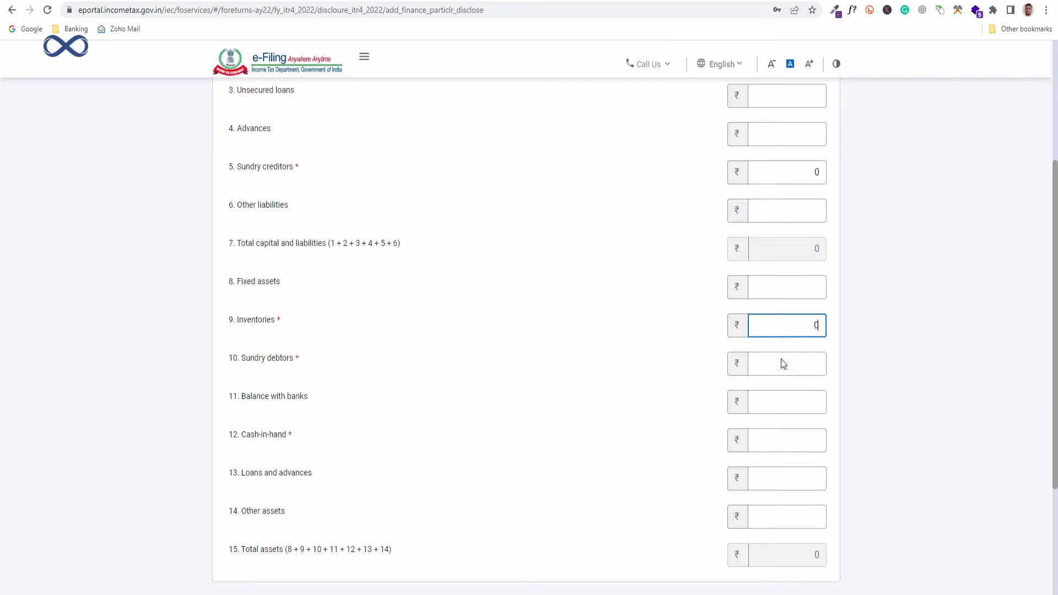
{"action": "left_click", "coordinate": [782, 368]}
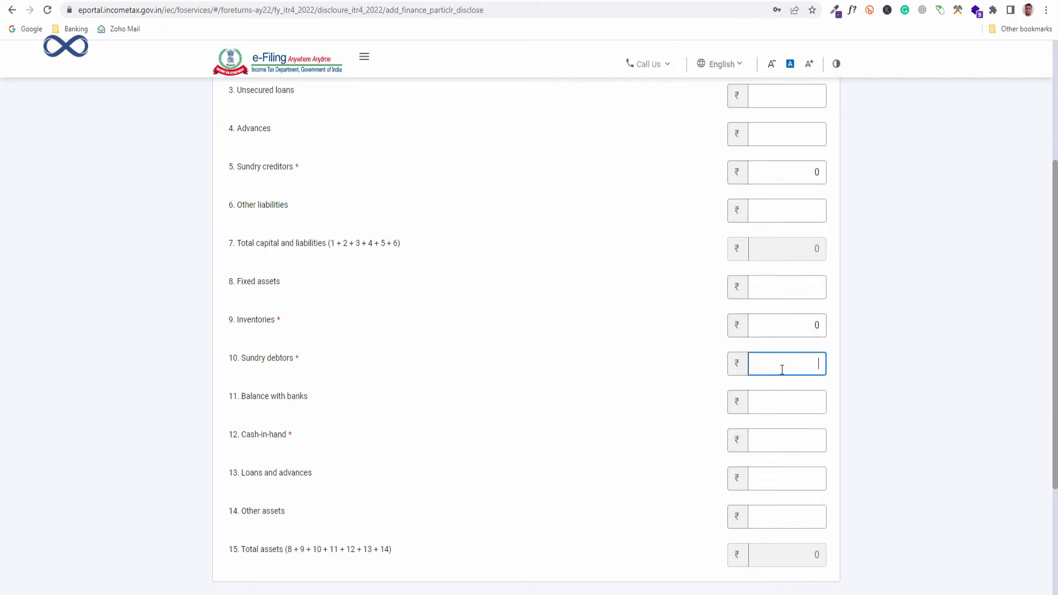
{"action": "left_click", "coordinate": [788, 279]}
{"action": "left_click", "coordinate": [786, 314]}
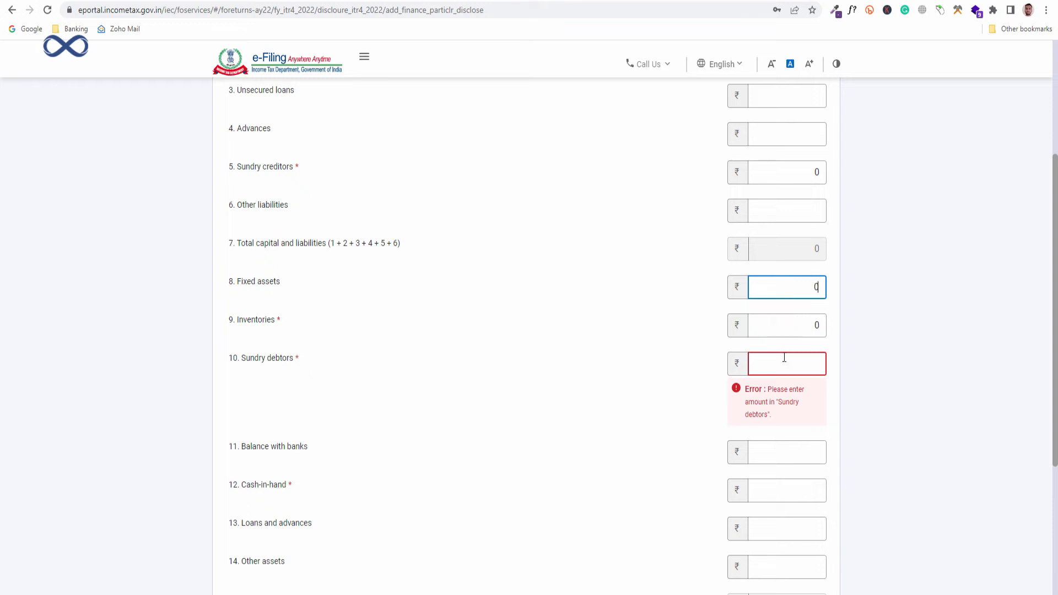
{"action": "left_click", "coordinate": [786, 368]}
{"action": "type", "text": "0"}
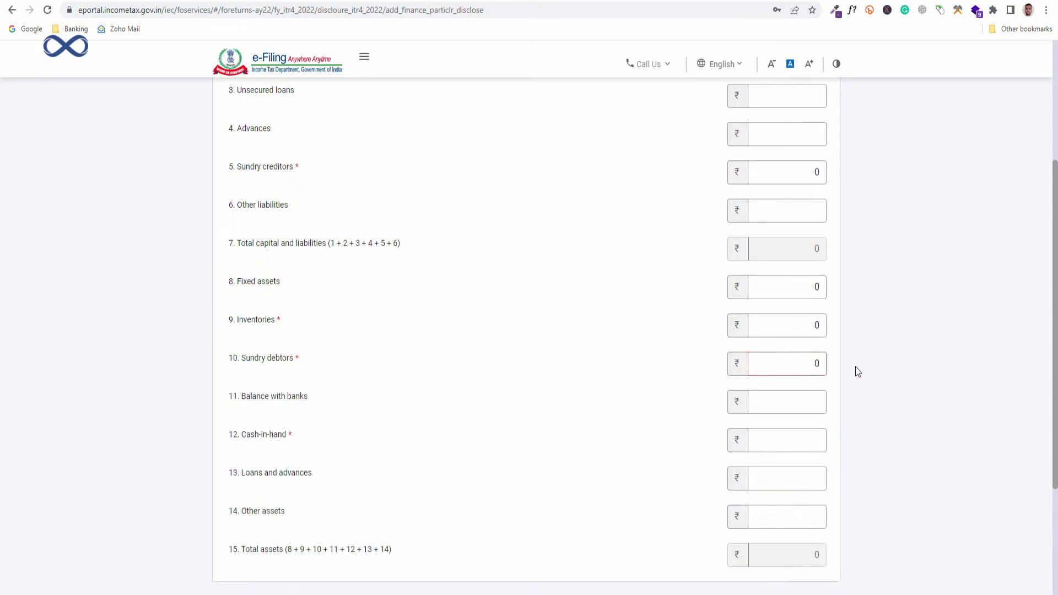
- Enter 10000 as cash-in-hand and add the Financial Particulars of the business to the return
{"action": "scroll", "coordinate": [393, 387], "scroll_direction": "down", "scroll_amount": 2}
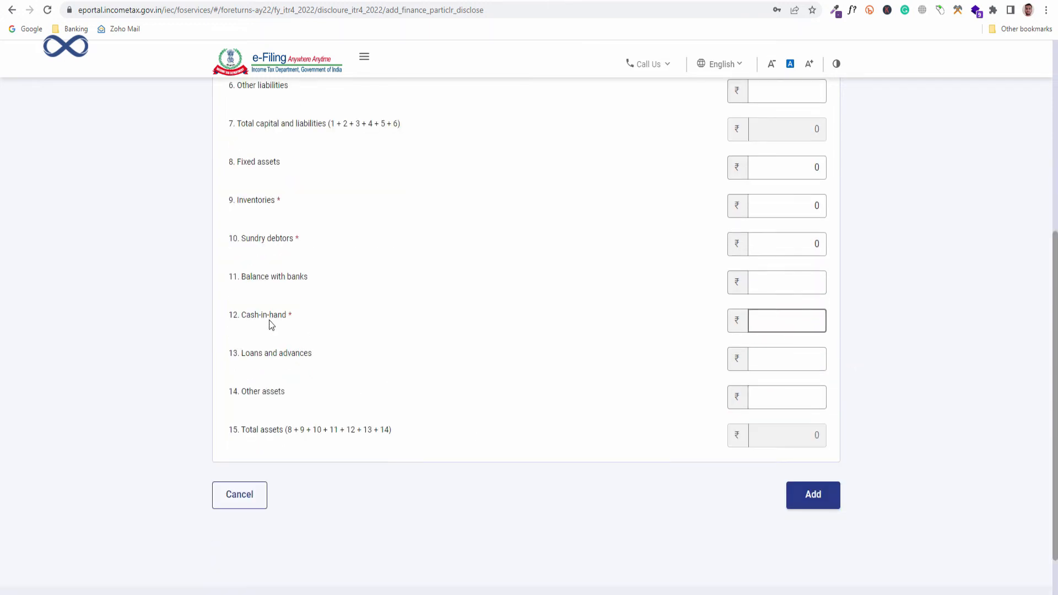
{"action": "left_click", "coordinate": [778, 317]}
{"action": "type", "text": "10000"}
{"action": "left_click", "coordinate": [876, 353]}
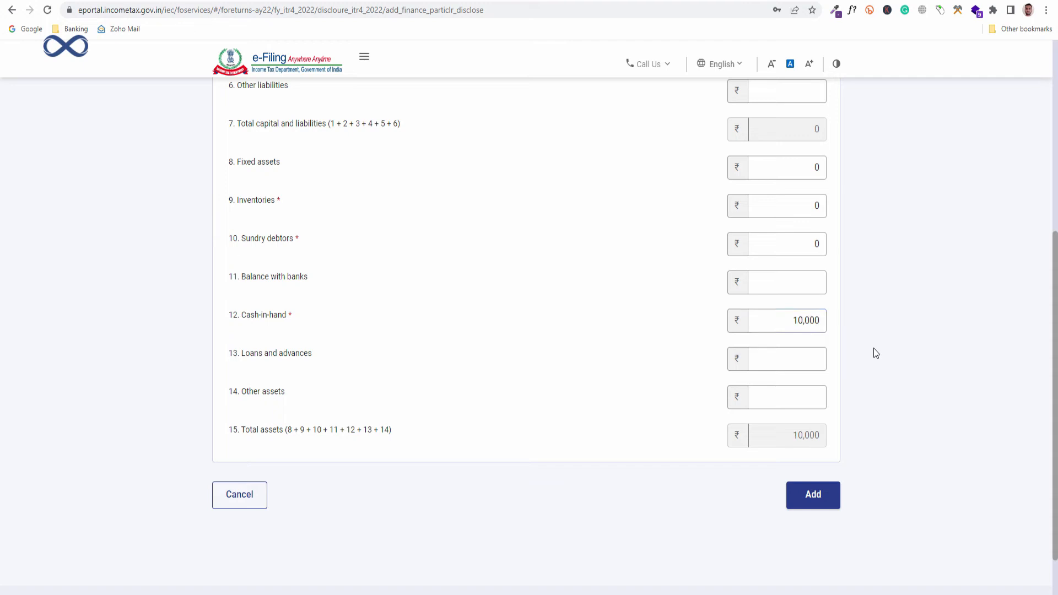
{"action": "left_click", "coordinate": [812, 495]}
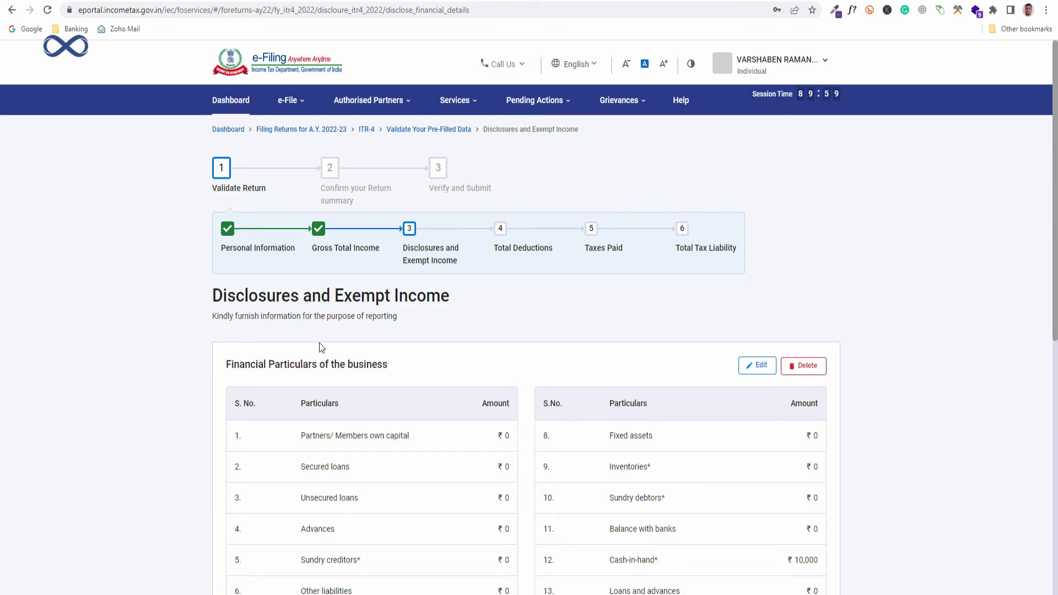
- Confirm the Disclosures and Exempt Income section without adding GST turnover or exempt income details
{"action": "scroll", "coordinate": [319, 347], "scroll_direction": "down", "scroll_amount": 5}
{"action": "scroll", "coordinate": [120, 378], "scroll_direction": "down", "scroll_amount": 2}
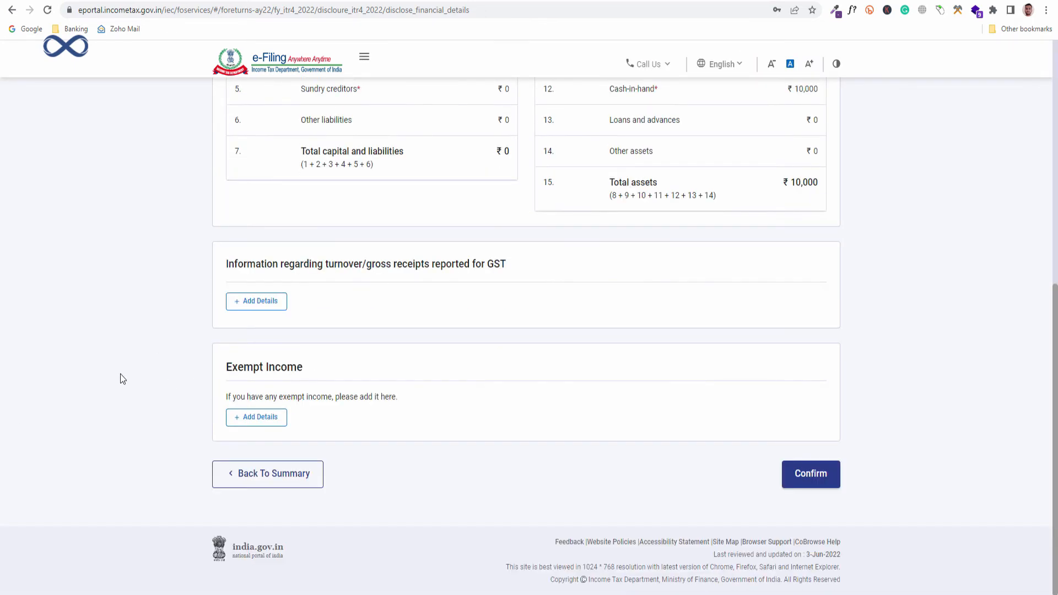
{"action": "left_click", "coordinate": [811, 475]}
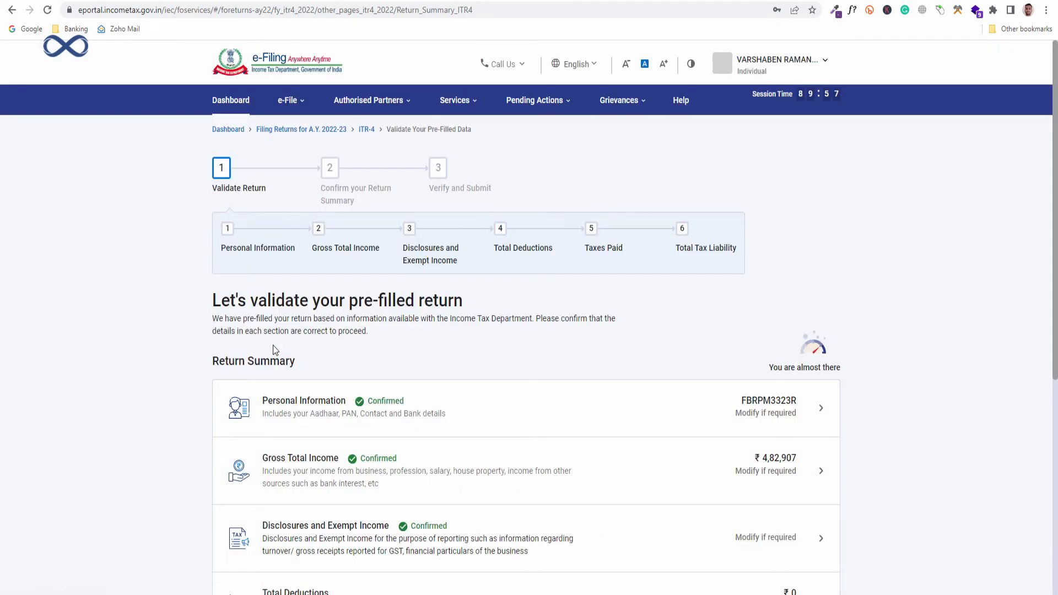
- Open Total Deductions, answer Yes to the Section 80TTA savings bank interest deduction, and continue with the other questions unanswered
{"action": "scroll", "coordinate": [247, 318], "scroll_direction": "down", "scroll_amount": 2}
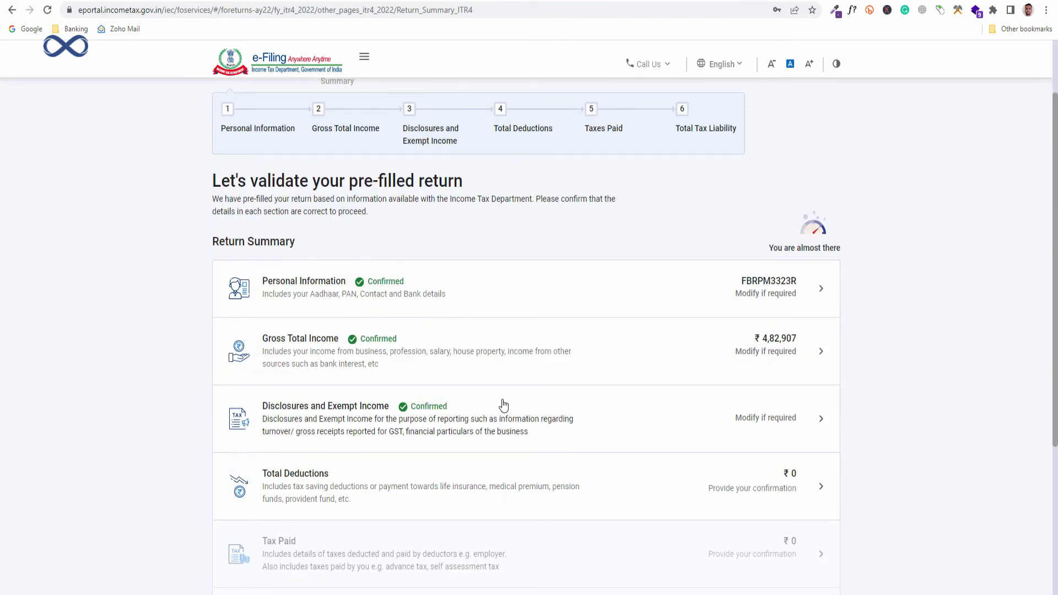
{"action": "scroll", "coordinate": [895, 330], "scroll_direction": "down", "scroll_amount": 3}
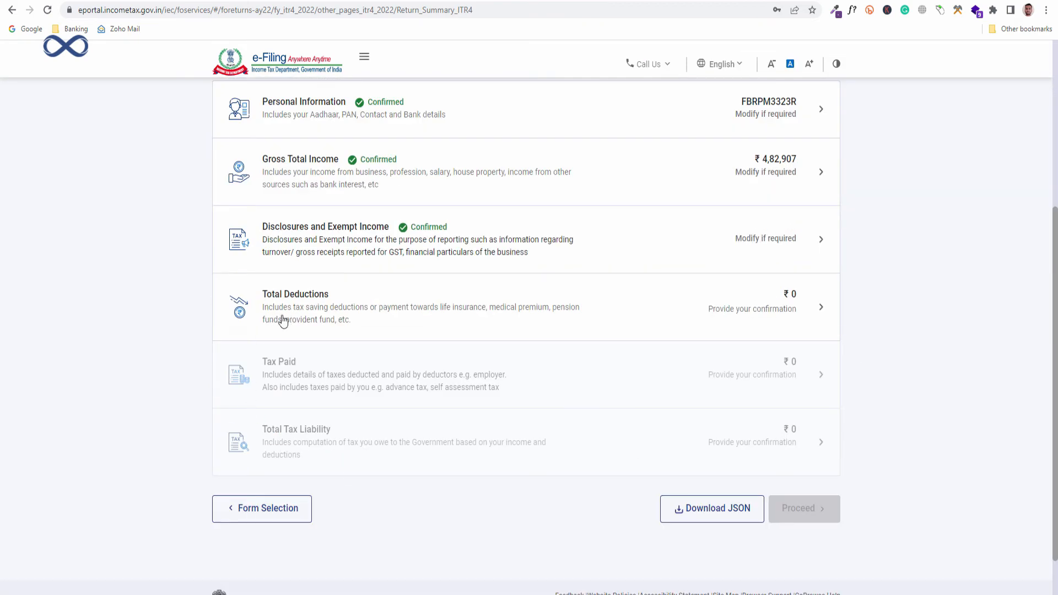
{"action": "left_click", "coordinate": [823, 310]}
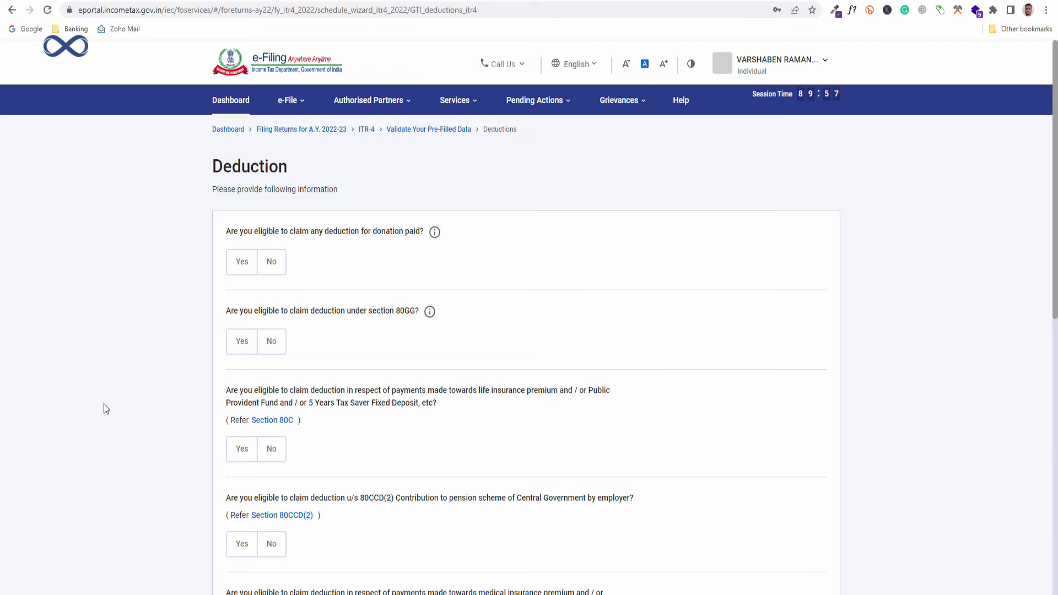
{"action": "scroll", "coordinate": [786, 349], "scroll_direction": "down", "scroll_amount": 3}
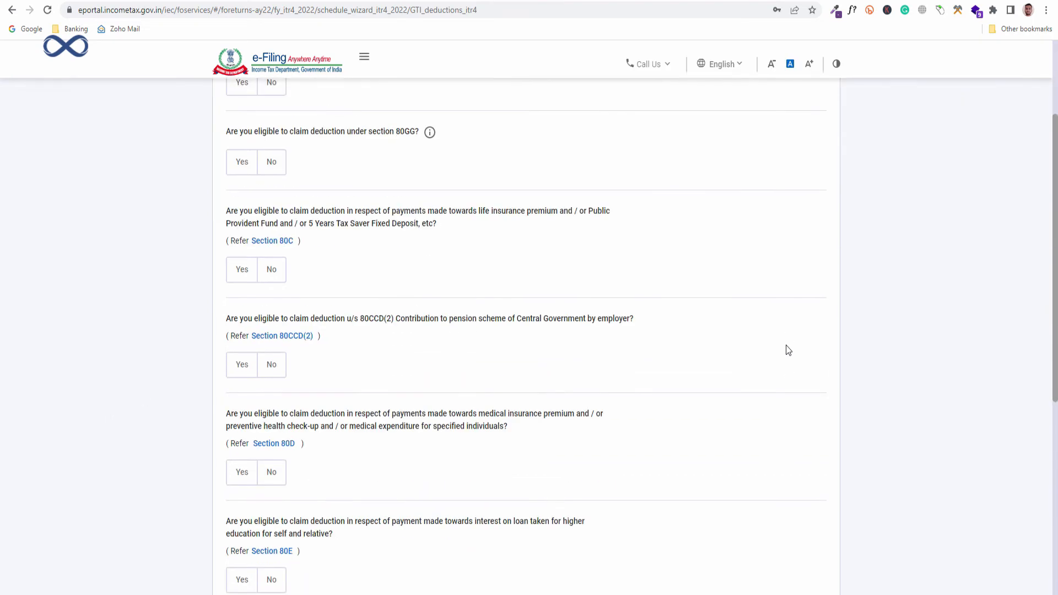
{"action": "scroll", "coordinate": [782, 345], "scroll_direction": "down", "scroll_amount": 4}
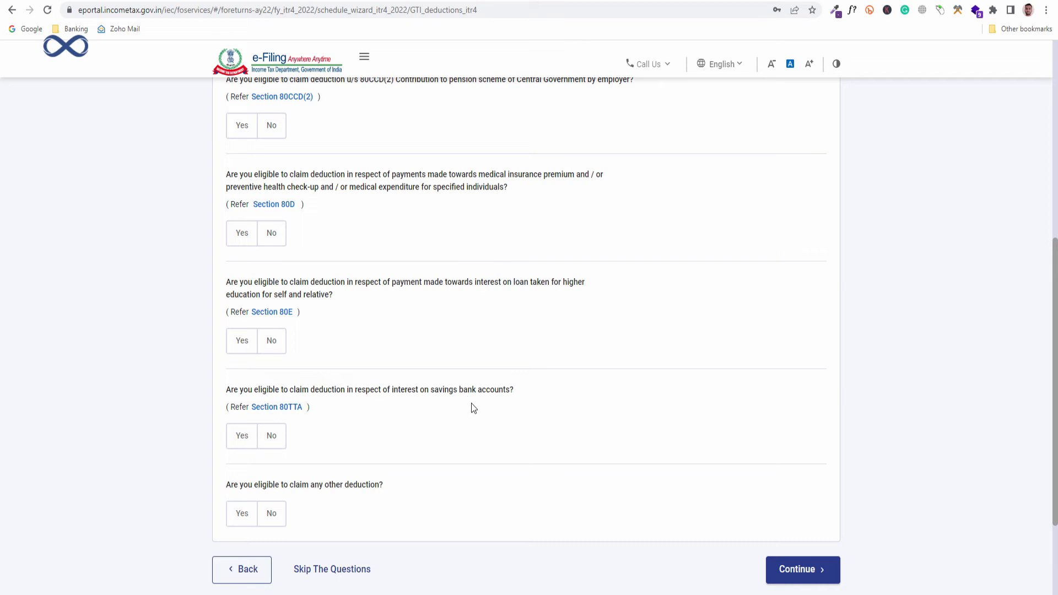
{"action": "left_click", "coordinate": [241, 436]}
{"action": "scroll", "coordinate": [468, 448], "scroll_direction": "down", "scroll_amount": 2}
{"action": "left_click", "coordinate": [805, 502]}
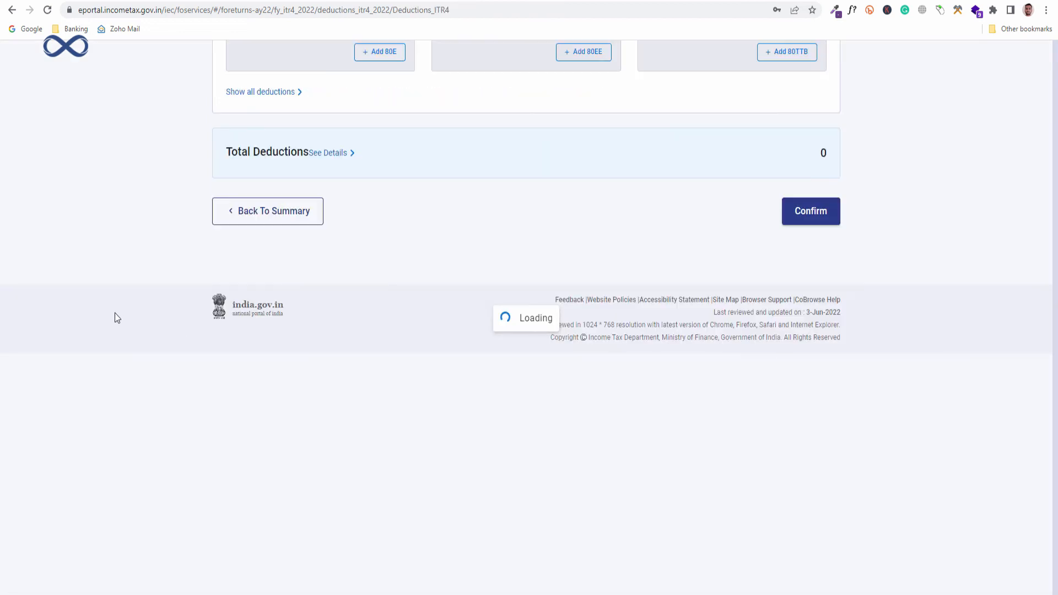
- Review the deductions listed for verification and confirm the Total Deductions section without adding further claims
{"action": "scroll", "coordinate": [955, 429], "scroll_direction": "up", "scroll_amount": 7}
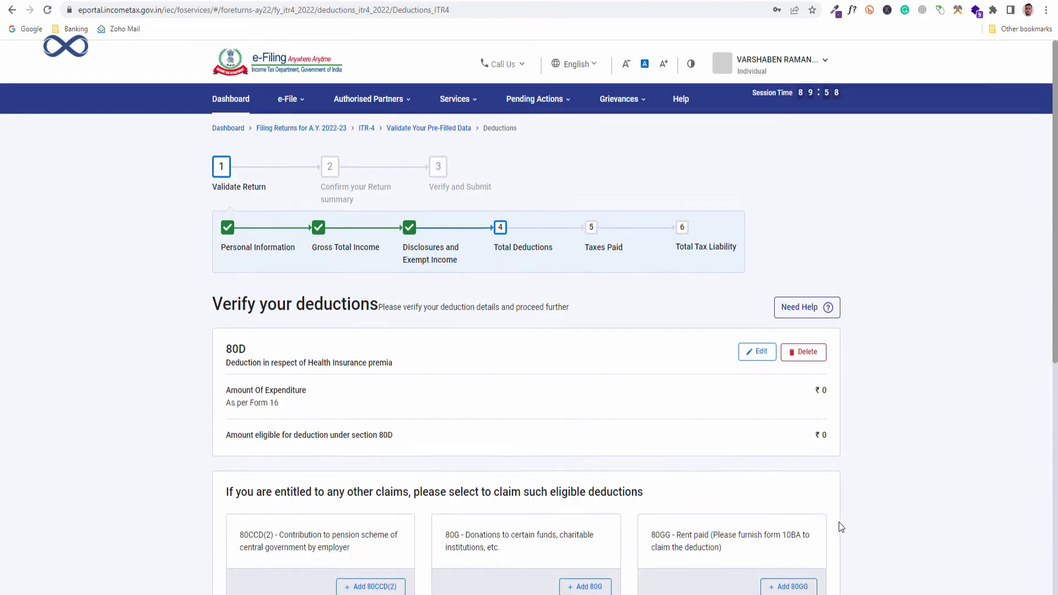
{"action": "scroll", "coordinate": [914, 477], "scroll_direction": "down", "scroll_amount": 2}
{"action": "scroll", "coordinate": [914, 477], "scroll_direction": "down", "scroll_amount": 5}
{"action": "left_click", "coordinate": [815, 452]}
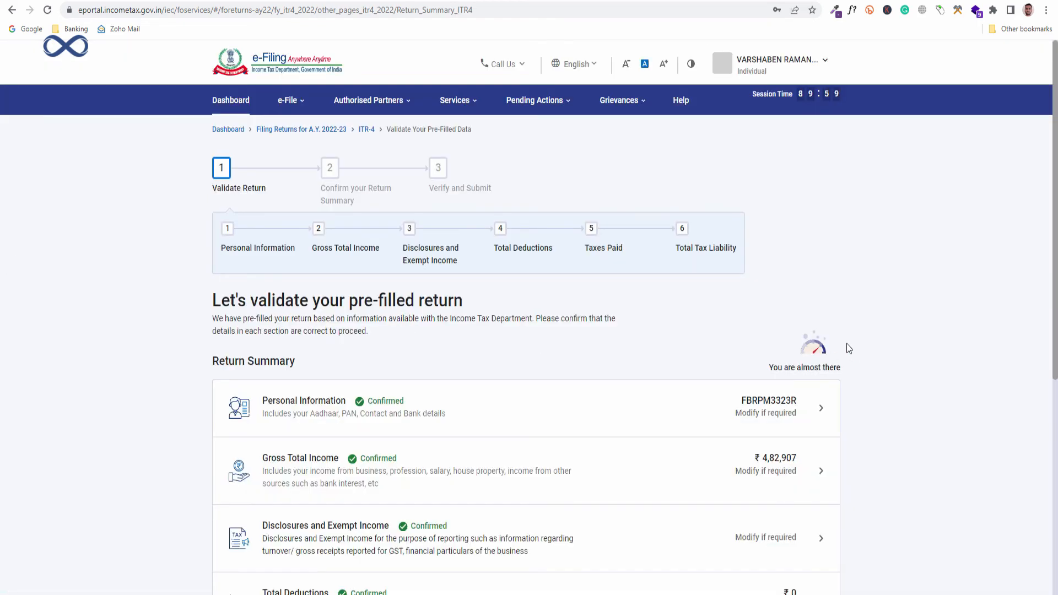
- Open the Tax Paid section, check the TDS, TCS and advance tax details, and confirm it
{"action": "scroll", "coordinate": [885, 315], "scroll_direction": "down", "scroll_amount": 4}
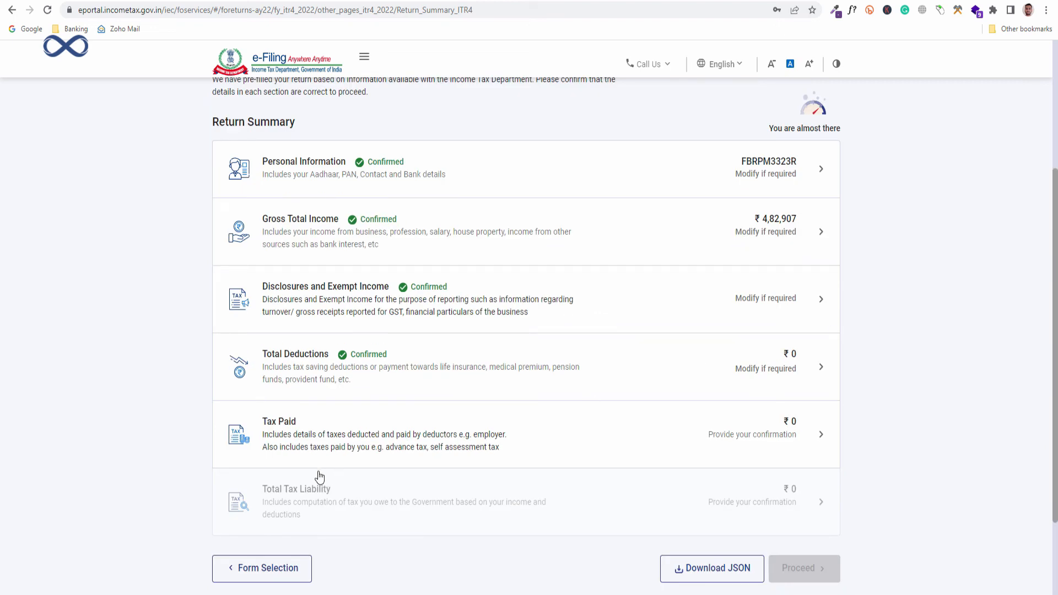
{"action": "left_click", "coordinate": [819, 443]}
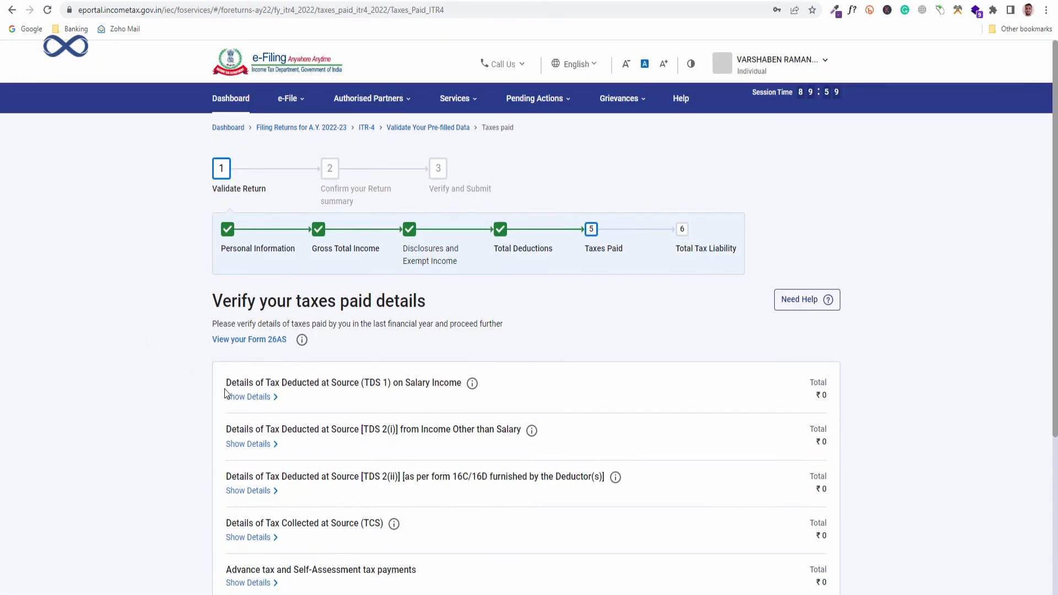
{"action": "scroll", "coordinate": [160, 385], "scroll_direction": "down", "scroll_amount": 3}
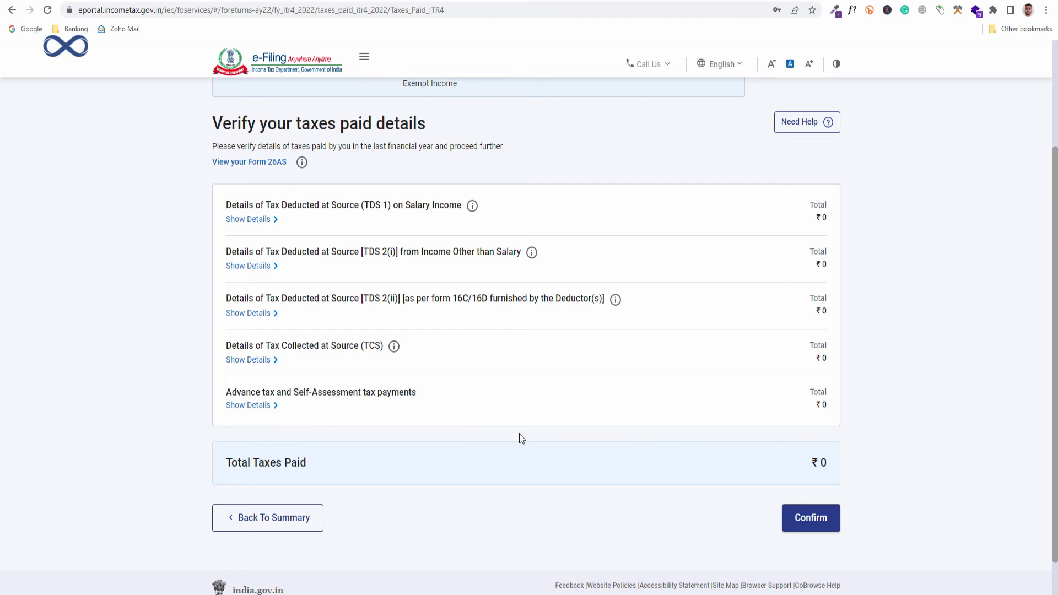
{"action": "left_click", "coordinate": [815, 520]}
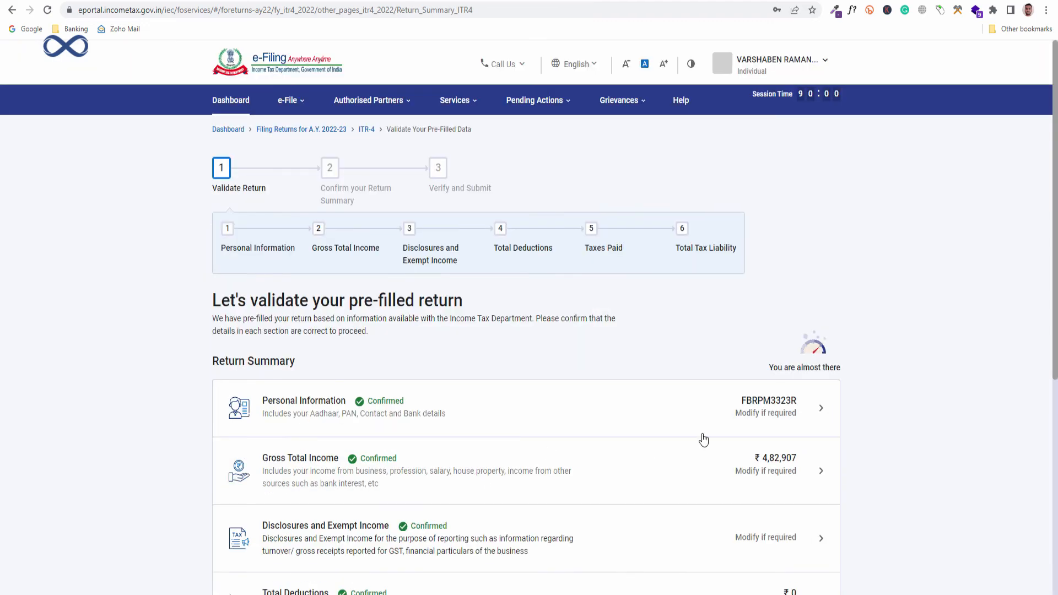
- Open Total Tax Liability, review the computation of income, tax, interest and fees, and confirm the section
{"action": "scroll", "coordinate": [877, 347], "scroll_direction": "down", "scroll_amount": 2}
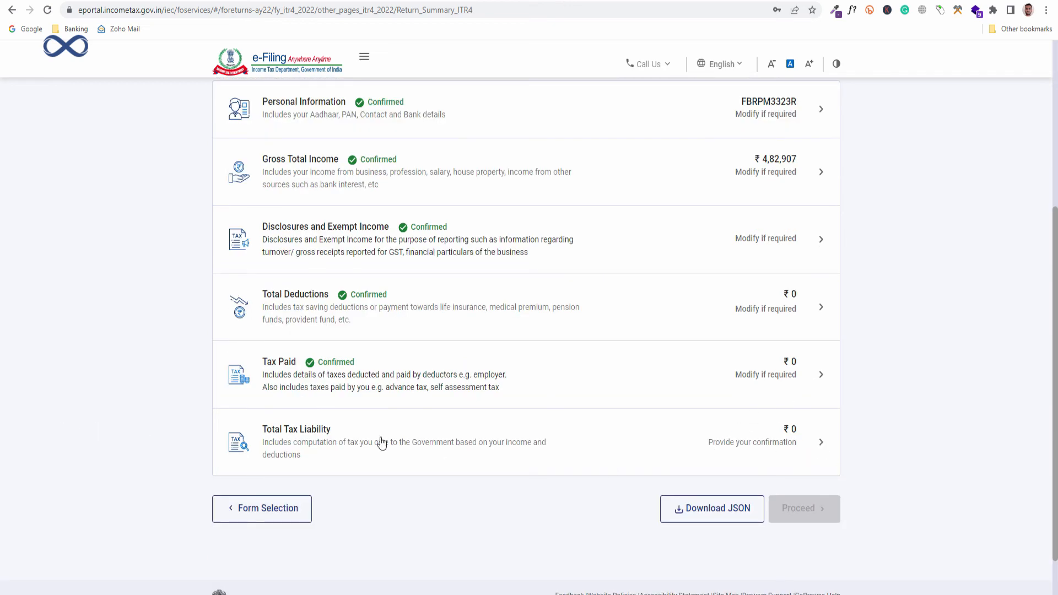
{"action": "left_click", "coordinate": [823, 440]}
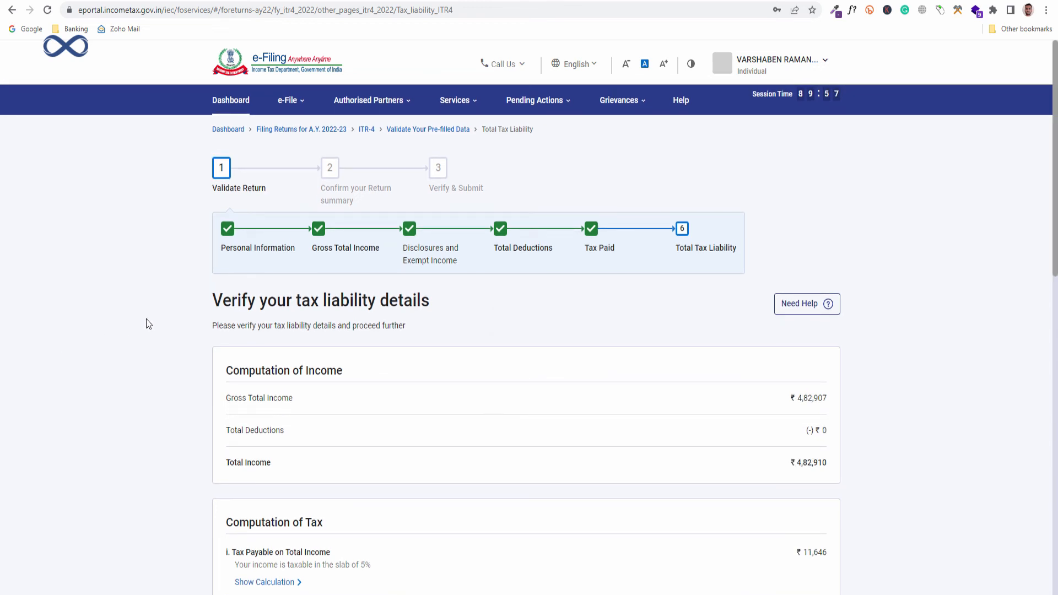
{"action": "scroll", "coordinate": [147, 324], "scroll_direction": "down", "scroll_amount": 2}
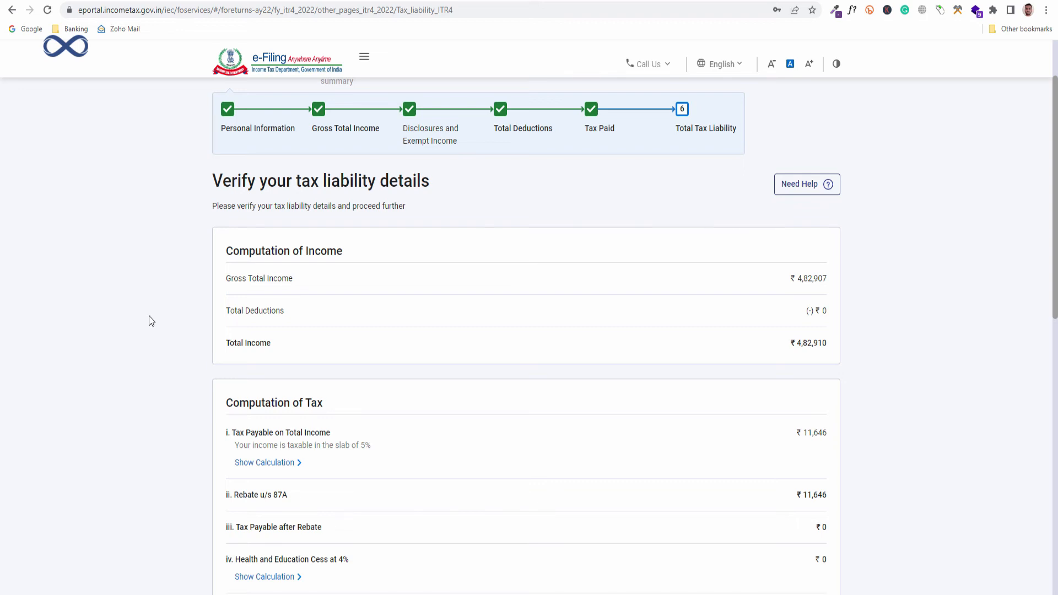
{"action": "scroll", "coordinate": [853, 313], "scroll_direction": "down", "scroll_amount": 1}
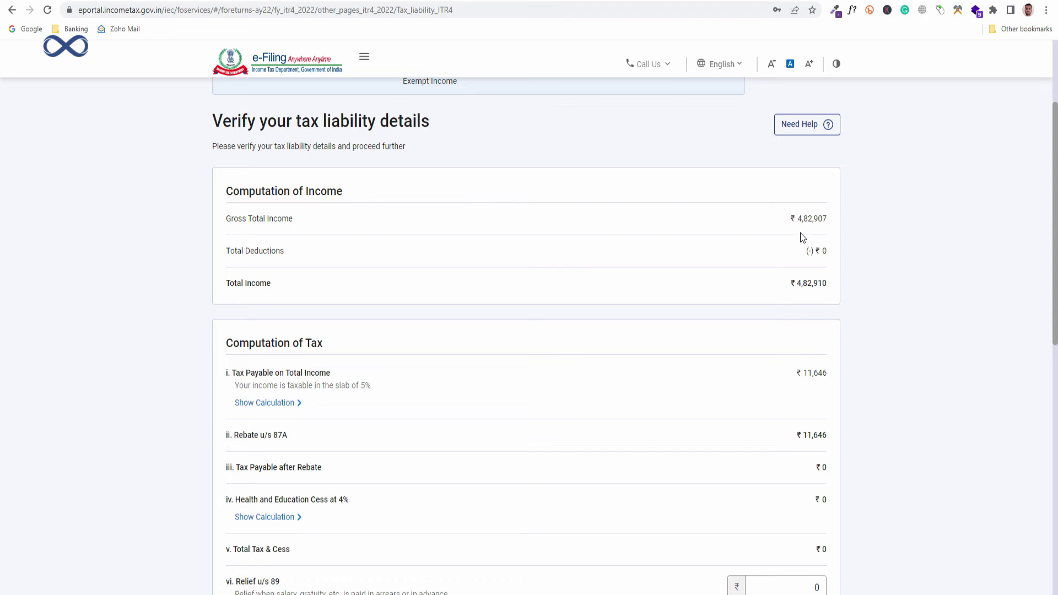
{"action": "scroll", "coordinate": [809, 232], "scroll_direction": "down", "scroll_amount": 10}
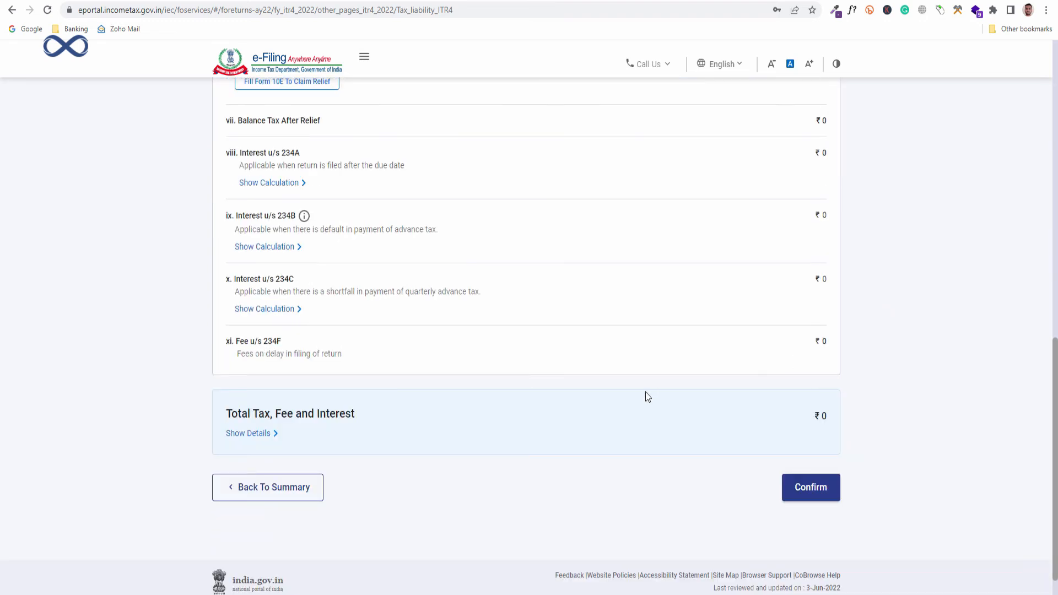
{"action": "left_click", "coordinate": [813, 490]}
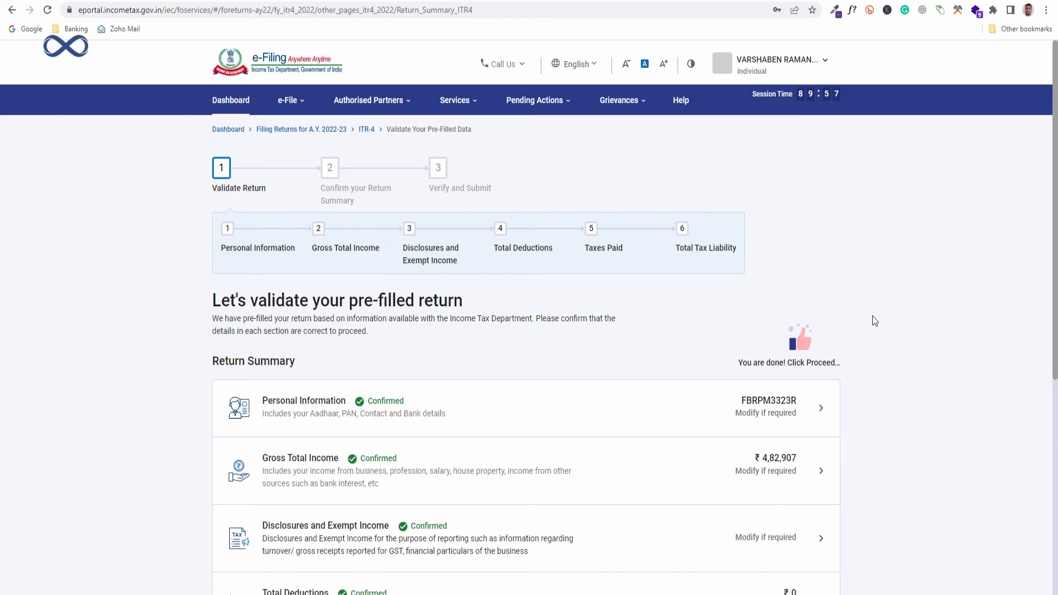
- Check the confirmed sections in the Return Summary and proceed to the Annual Information Statement (AIS) on the Compliance Portal
{"action": "scroll", "coordinate": [871, 318], "scroll_direction": "down", "scroll_amount": 3}
{"action": "scroll", "coordinate": [642, 366], "scroll_direction": "down", "scroll_amount": 3}
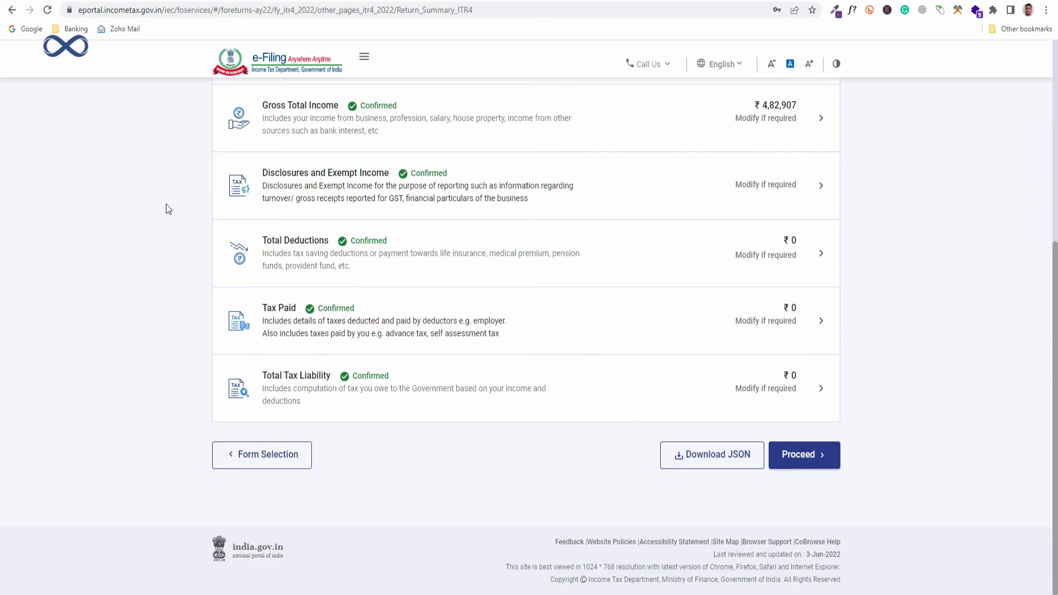
{"action": "scroll", "coordinate": [511, 425], "scroll_direction": "up", "scroll_amount": 6}
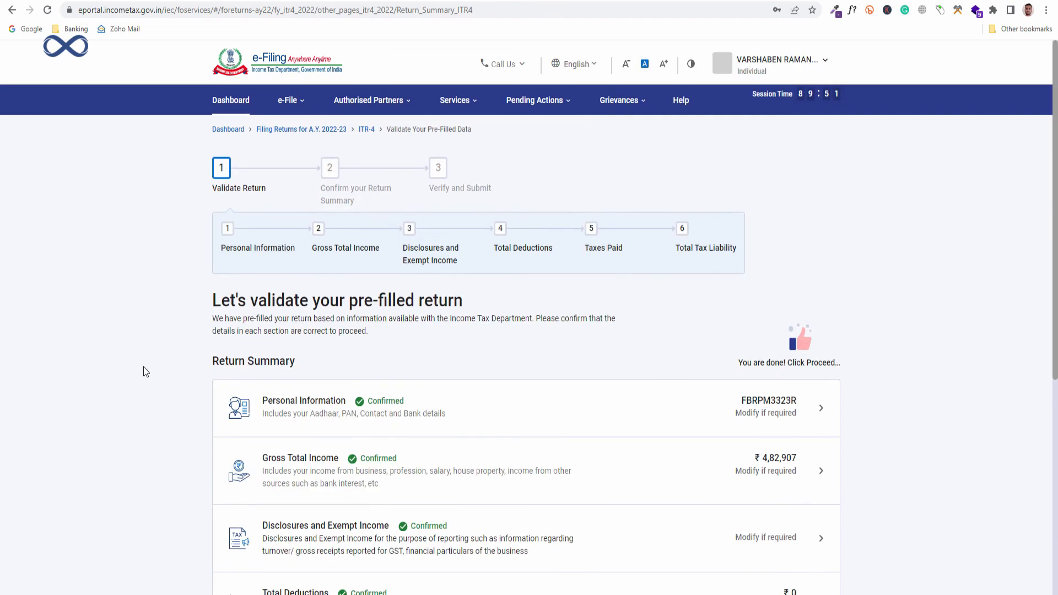
{"action": "mouse_move", "coordinate": [466, 113]}
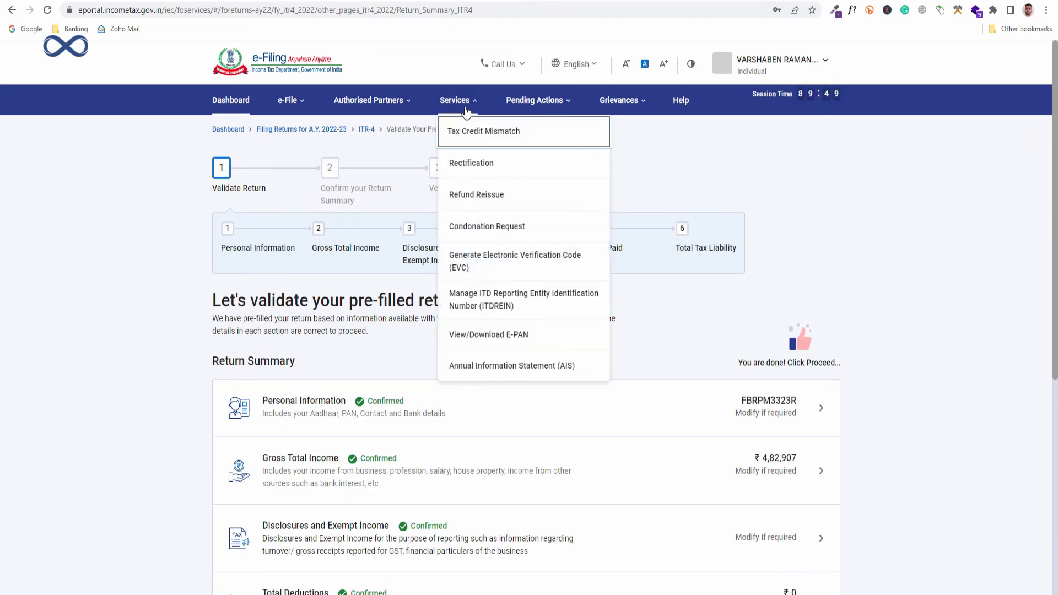
{"action": "mouse_move", "coordinate": [398, 111]}
{"action": "right_click", "coordinate": [524, 367]}
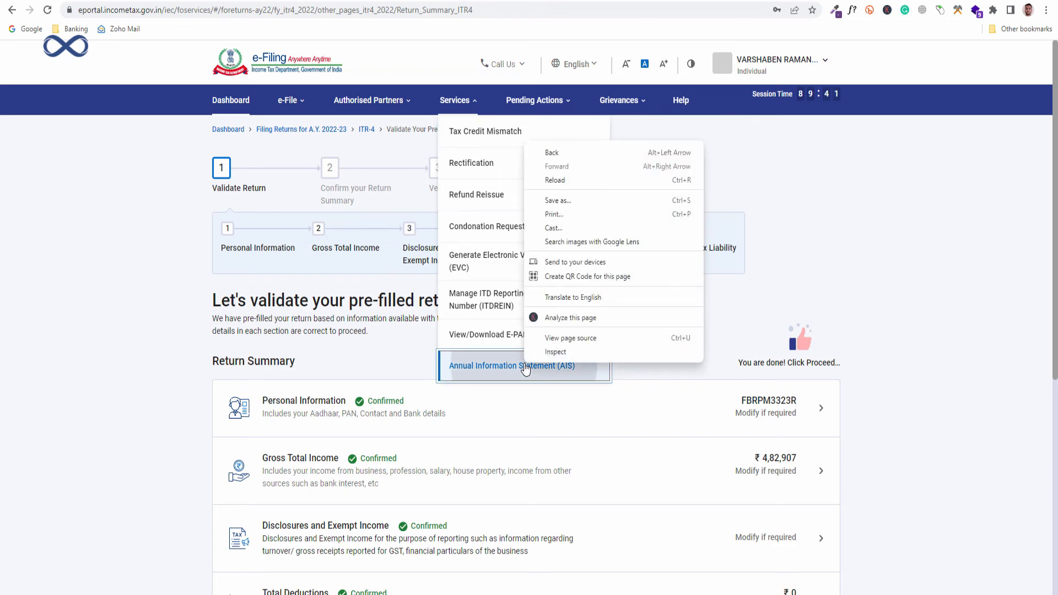
{"action": "left_click", "coordinate": [503, 372]}
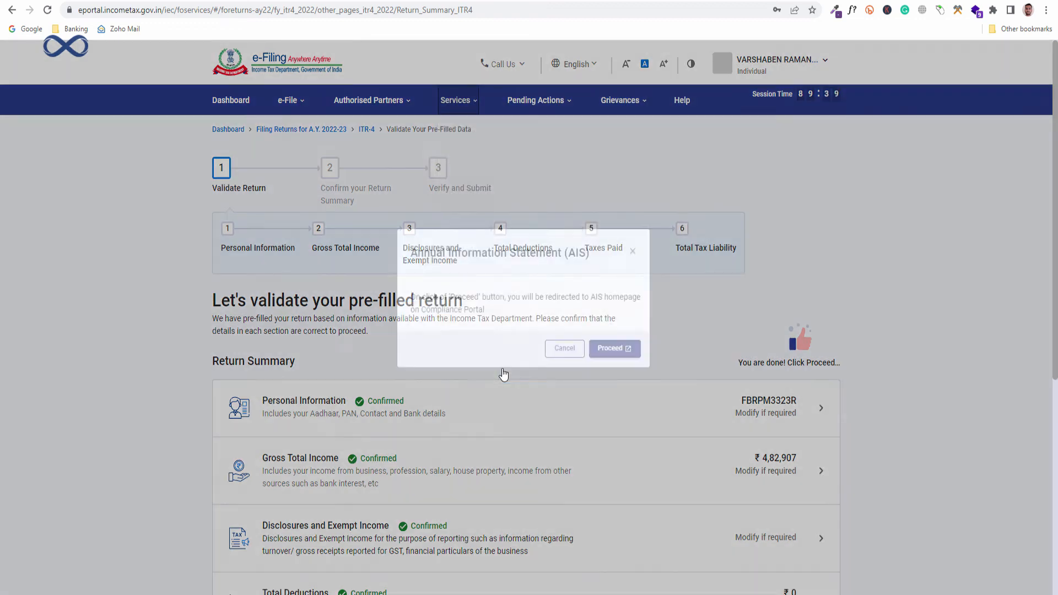
{"action": "left_click", "coordinate": [611, 354]}
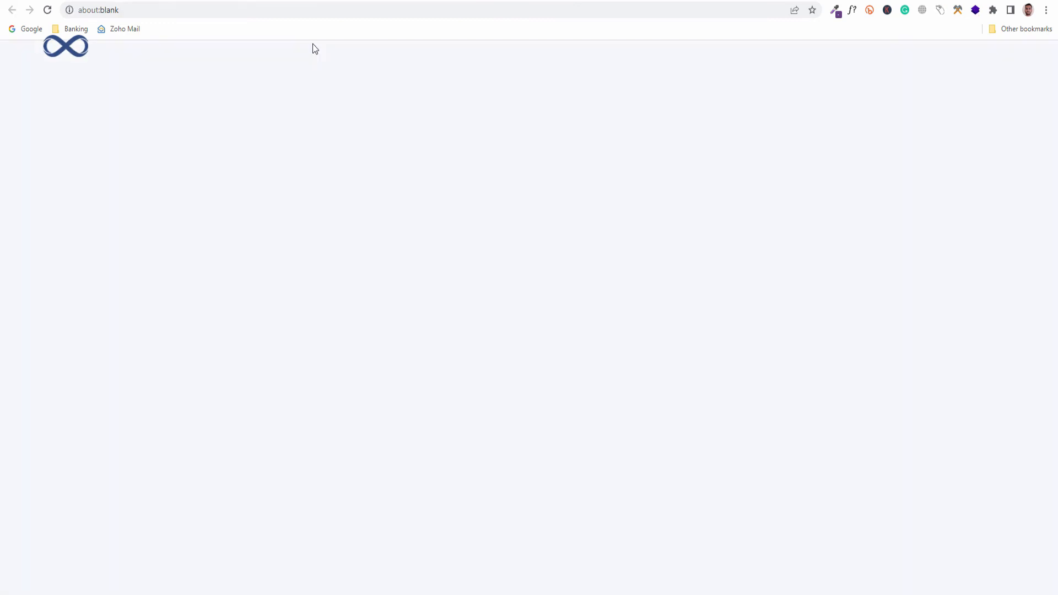
- Open the Annual Information Statement (AIS) on the Compliance Portal, read its instructions and the AIS page, and return to the Return Summary
{"action": "left_click", "coordinate": [453, 105]}
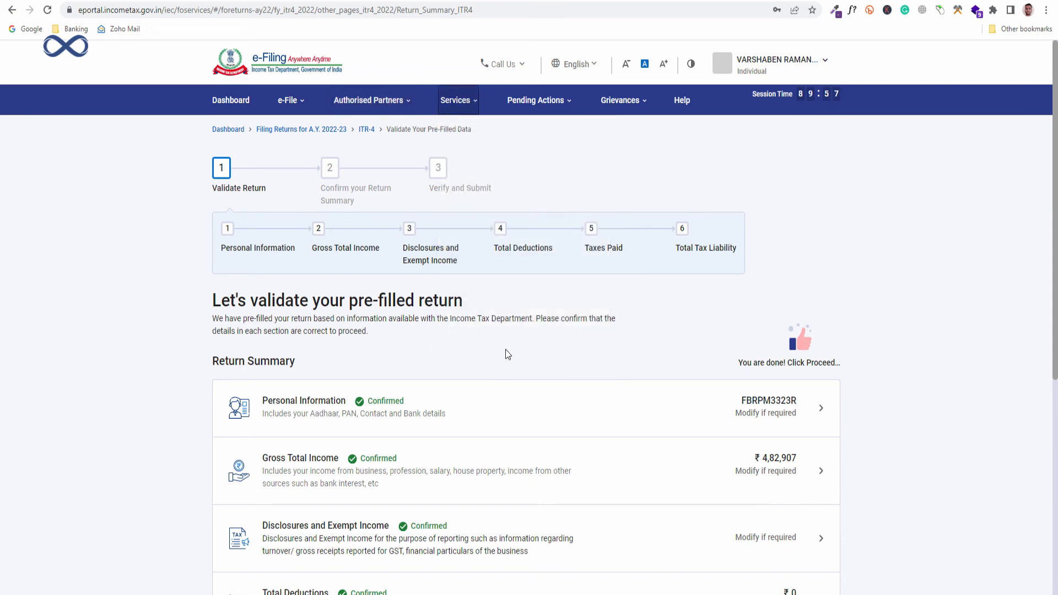
{"action": "left_click", "coordinate": [456, 102]}
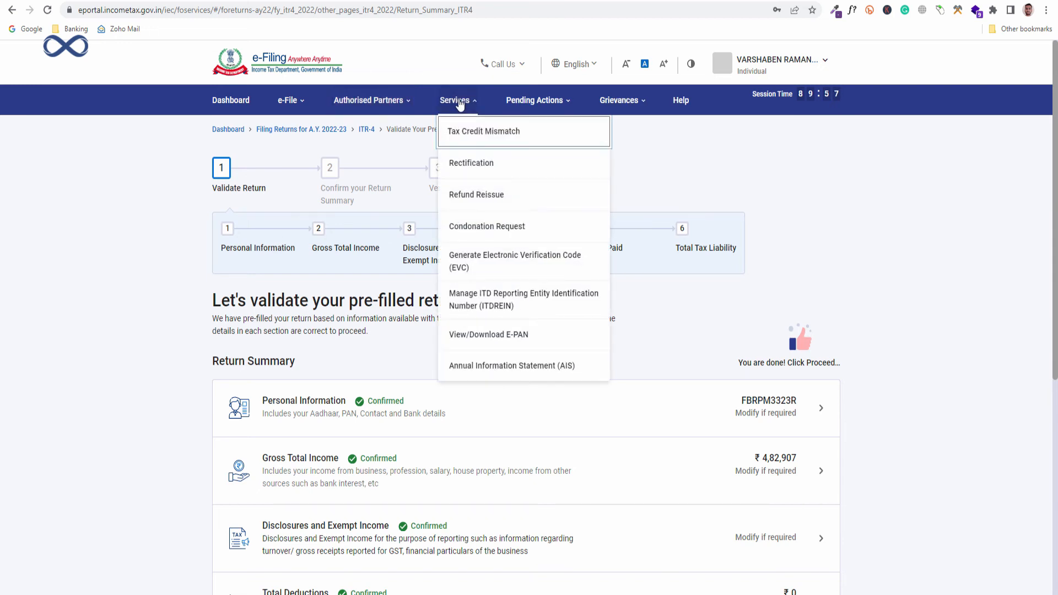
{"action": "left_click", "coordinate": [558, 372]}
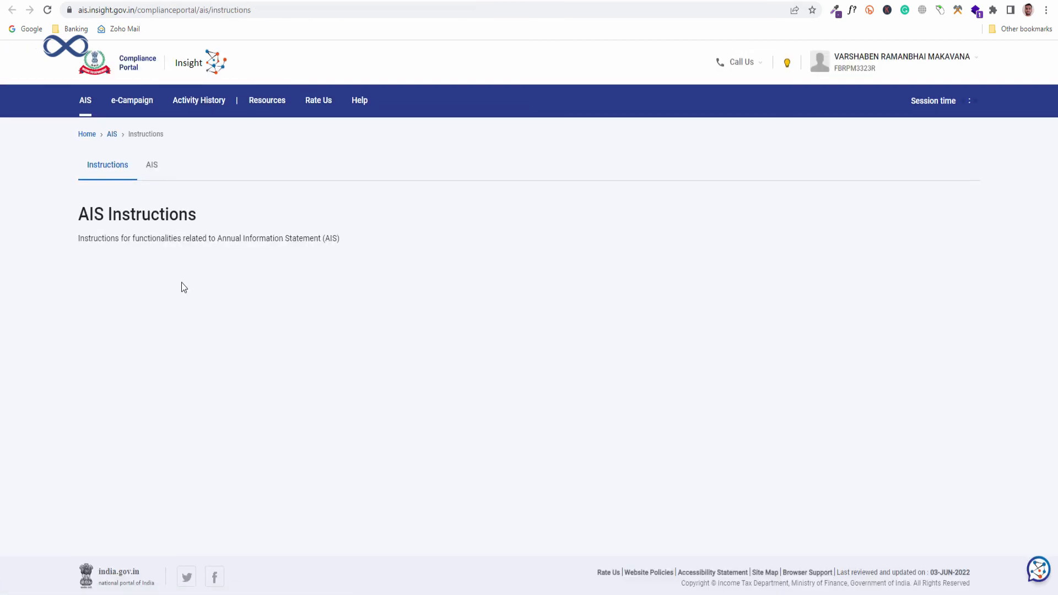
{"action": "scroll", "coordinate": [322, 266], "scroll_direction": "down", "scroll_amount": 1}
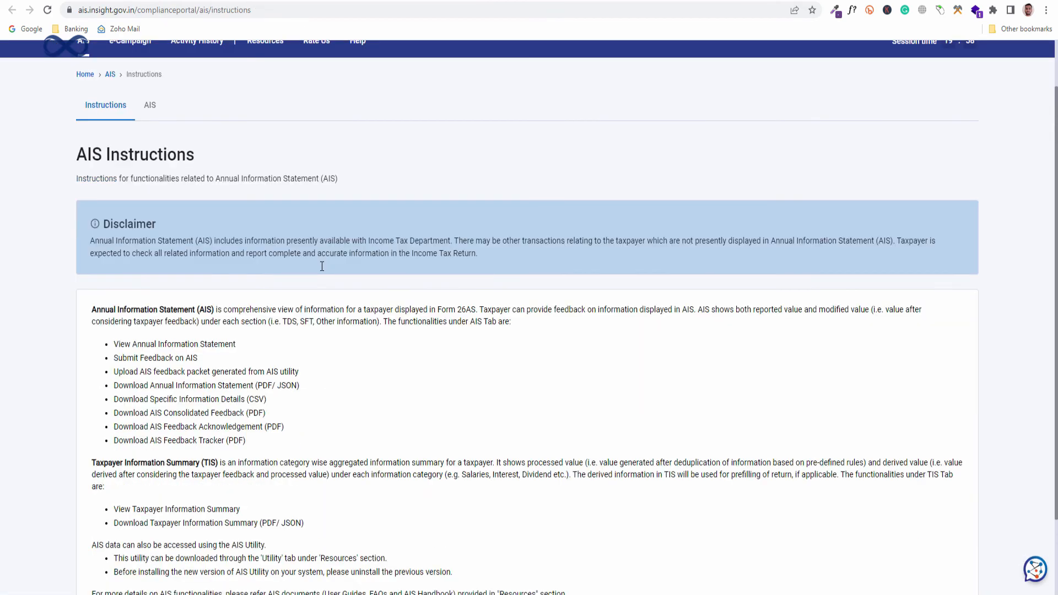
{"action": "scroll", "coordinate": [322, 266], "scroll_direction": "down", "scroll_amount": 2}
{"action": "scroll", "coordinate": [339, 366], "scroll_direction": "up", "scroll_amount": 3}
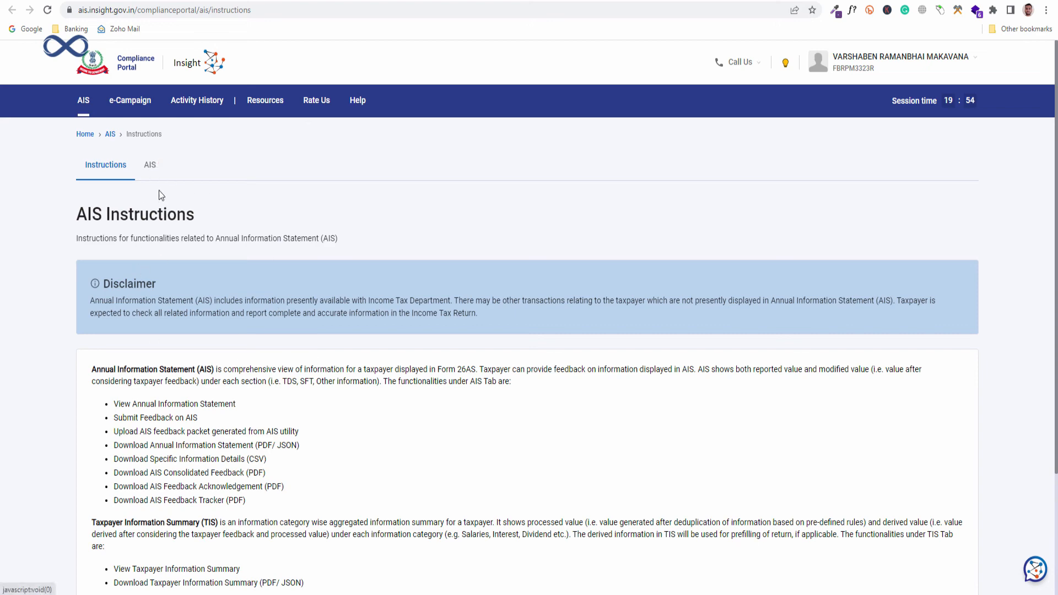
{"action": "scroll", "coordinate": [251, 362], "scroll_direction": "down", "scroll_amount": 3}
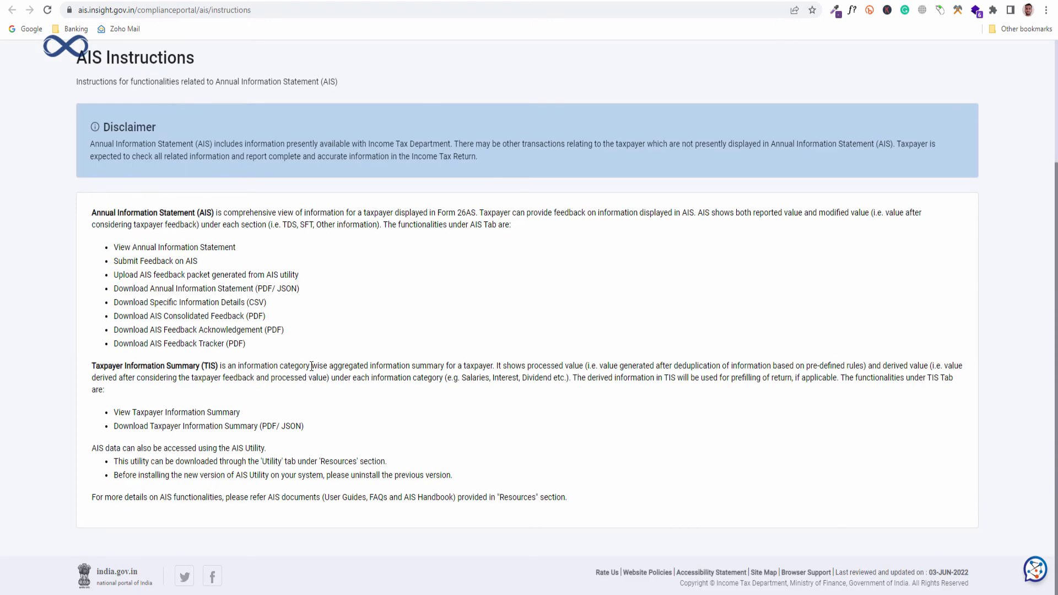
{"action": "scroll", "coordinate": [312, 369], "scroll_direction": "up", "scroll_amount": 3}
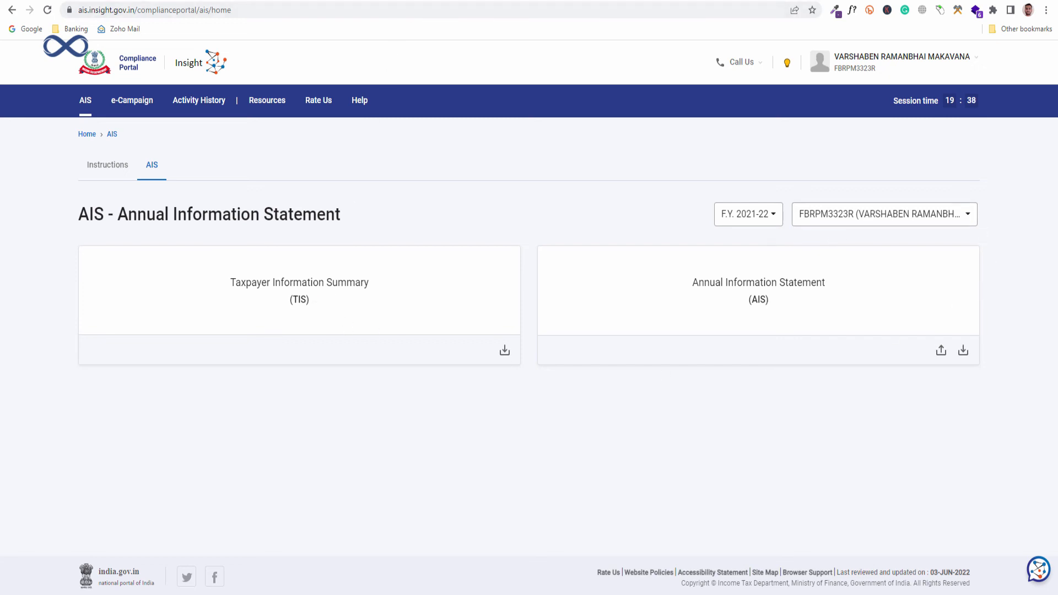
{"action": "key", "text": "ctrl+w"}
{"action": "left_click", "coordinate": [578, 76]}
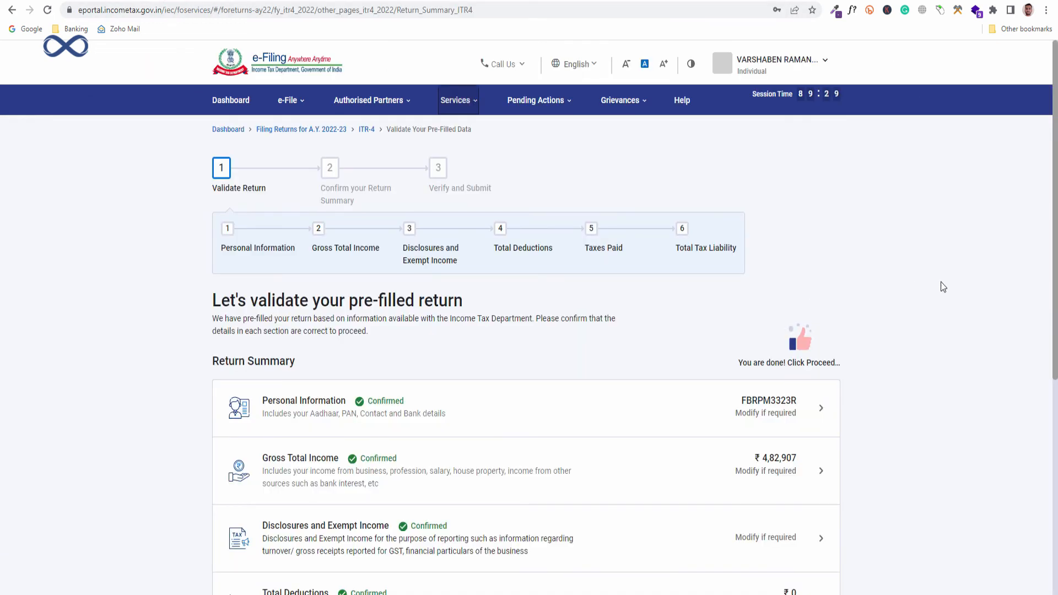
- Check the sections in the Return Summary, proceed to the tax summary, and continue from its tax calculation to the return preview
{"action": "scroll", "coordinate": [941, 286], "scroll_direction": "down", "scroll_amount": 3}
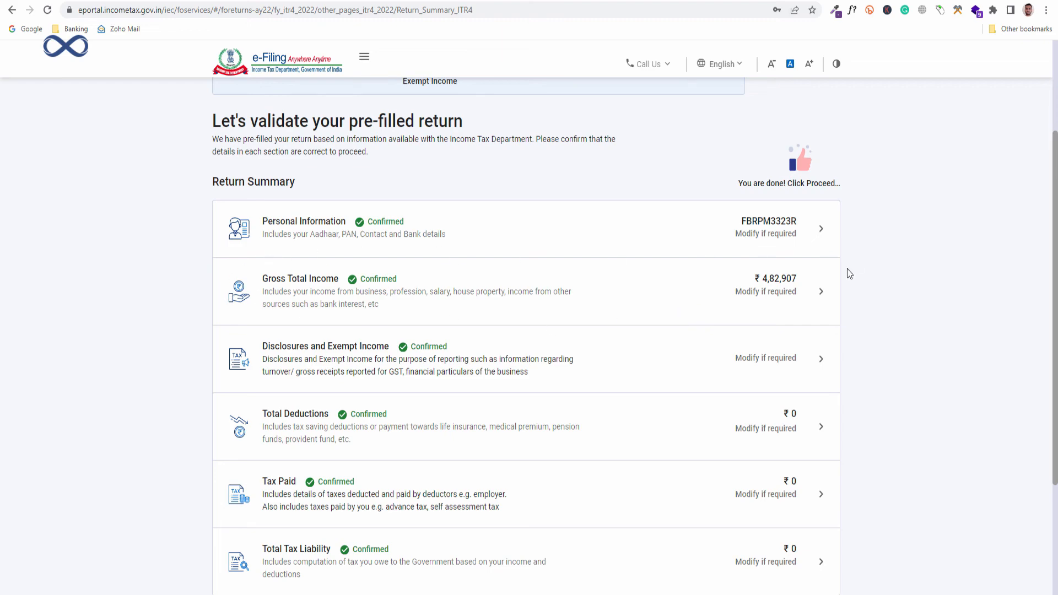
{"action": "scroll", "coordinate": [842, 297], "scroll_direction": "down", "scroll_amount": 3}
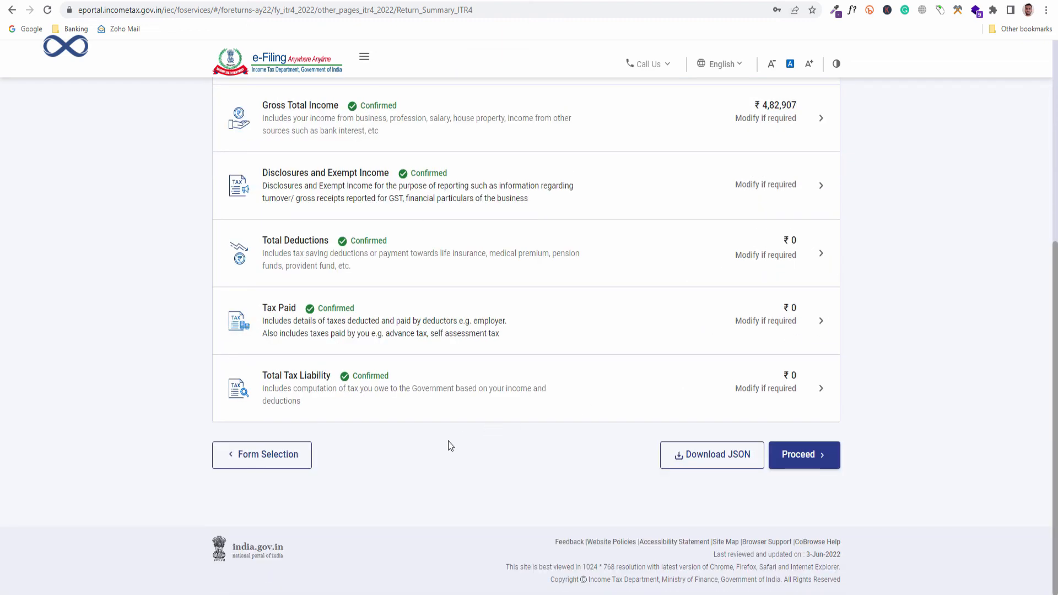
{"action": "scroll", "coordinate": [447, 441], "scroll_direction": "up", "scroll_amount": 3}
{"action": "scroll", "coordinate": [750, 290], "scroll_direction": "down", "scroll_amount": 3}
{"action": "left_click", "coordinate": [817, 465]}
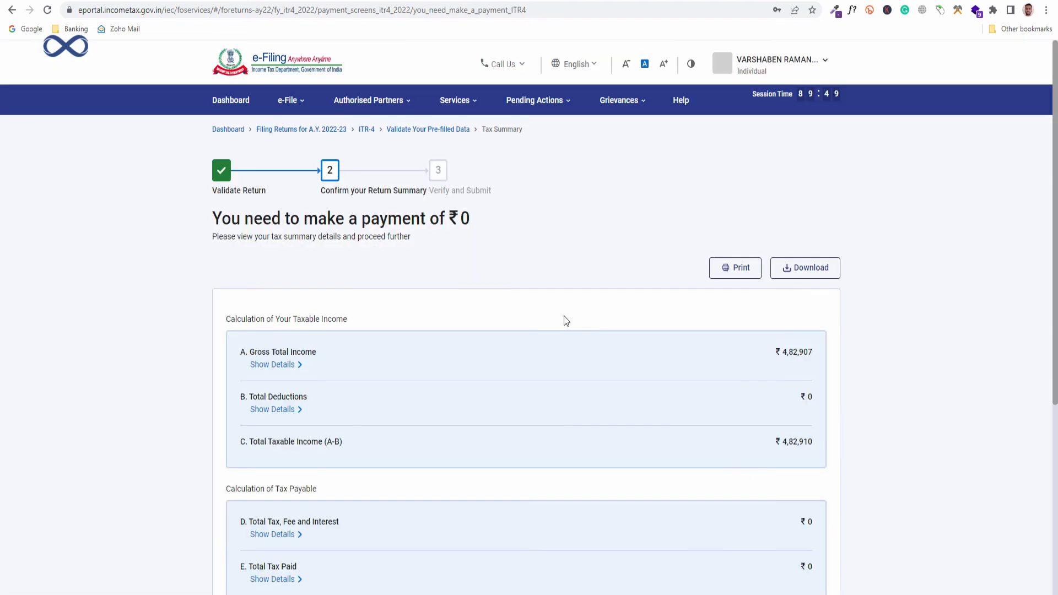
{"action": "scroll", "coordinate": [779, 250], "scroll_direction": "down", "scroll_amount": 4}
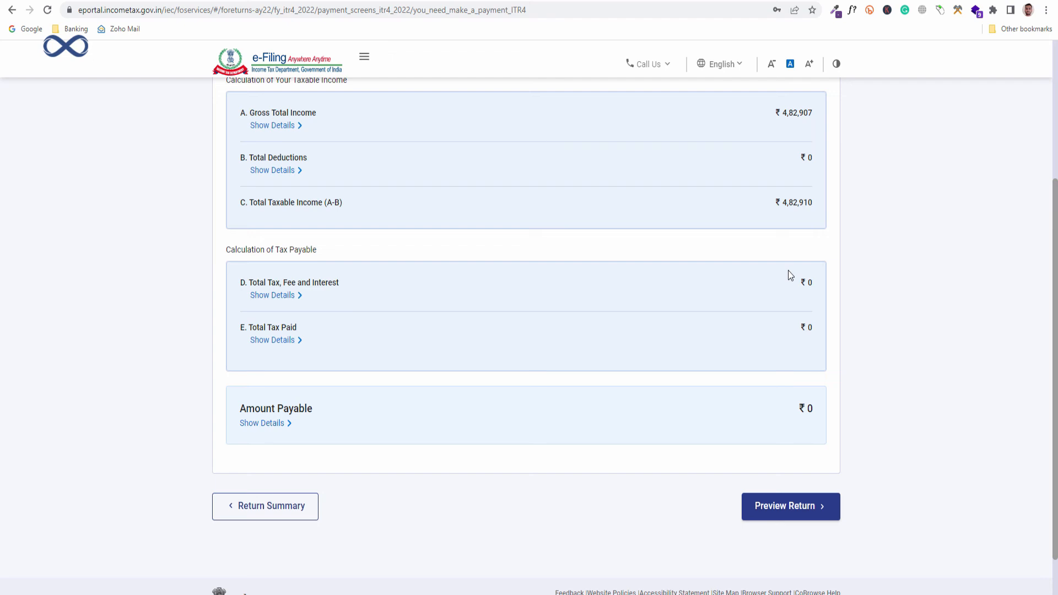
{"action": "left_click", "coordinate": [796, 508]}
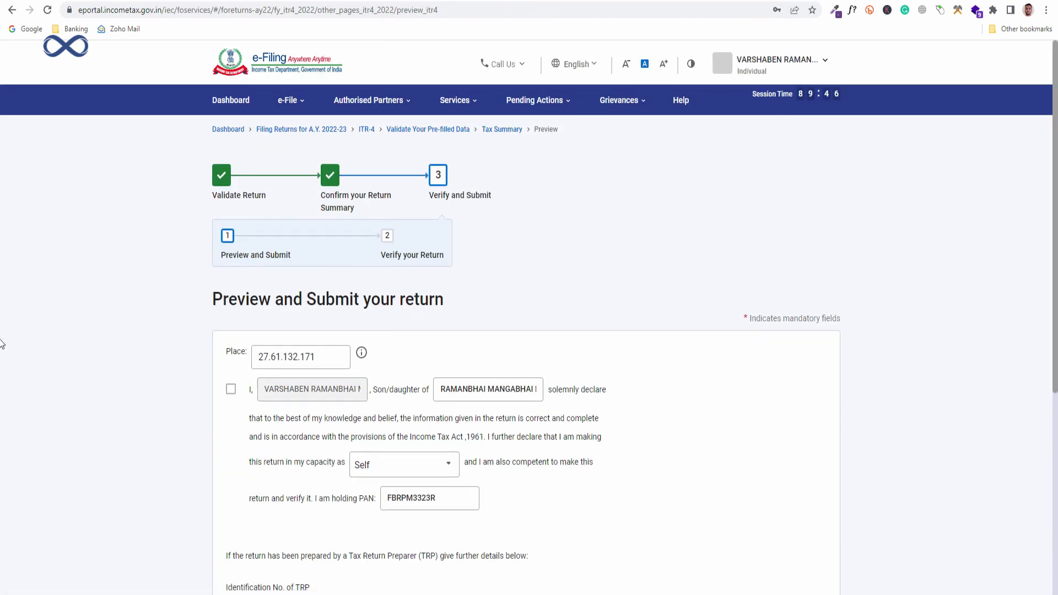
- Accept the declaration for filing in the capacity of Self, leave the TRP details empty, and proceed to the preview
{"action": "scroll", "coordinate": [210, 338], "scroll_direction": "down", "scroll_amount": 2}
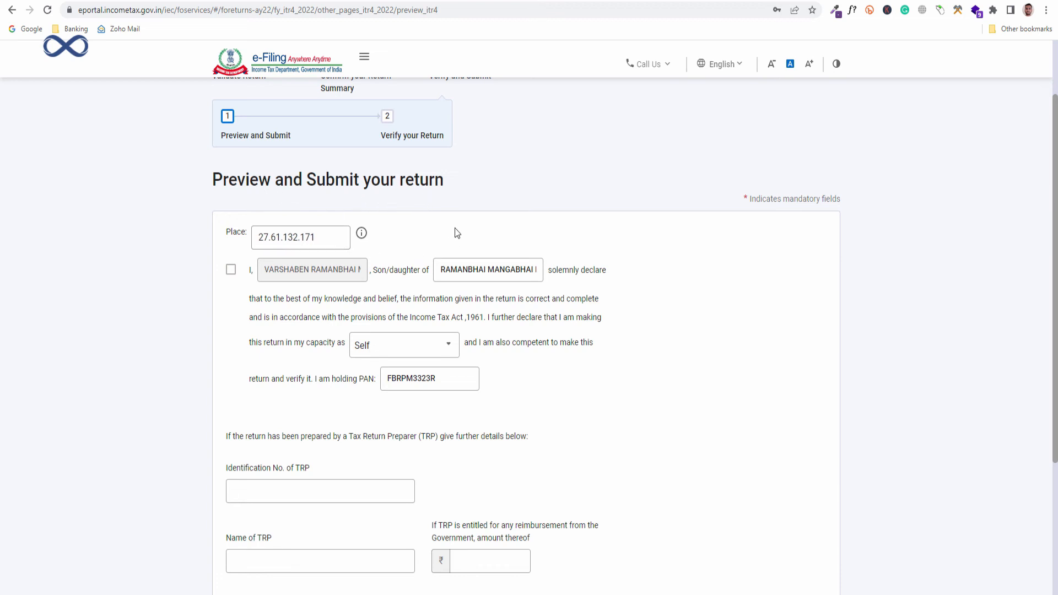
{"action": "left_click", "coordinate": [324, 240]}
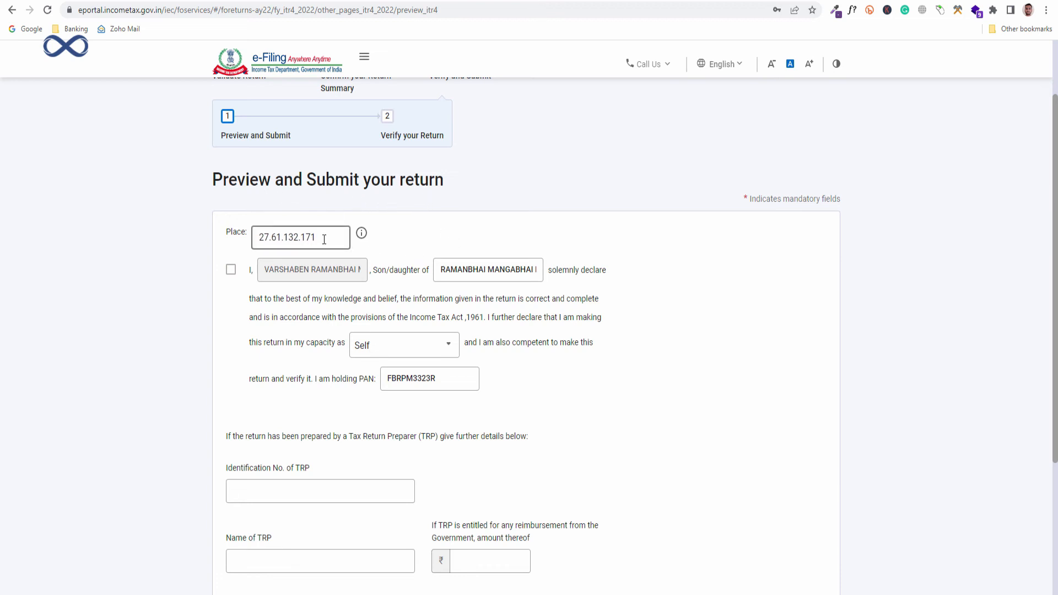
{"action": "left_click", "coordinate": [231, 270]}
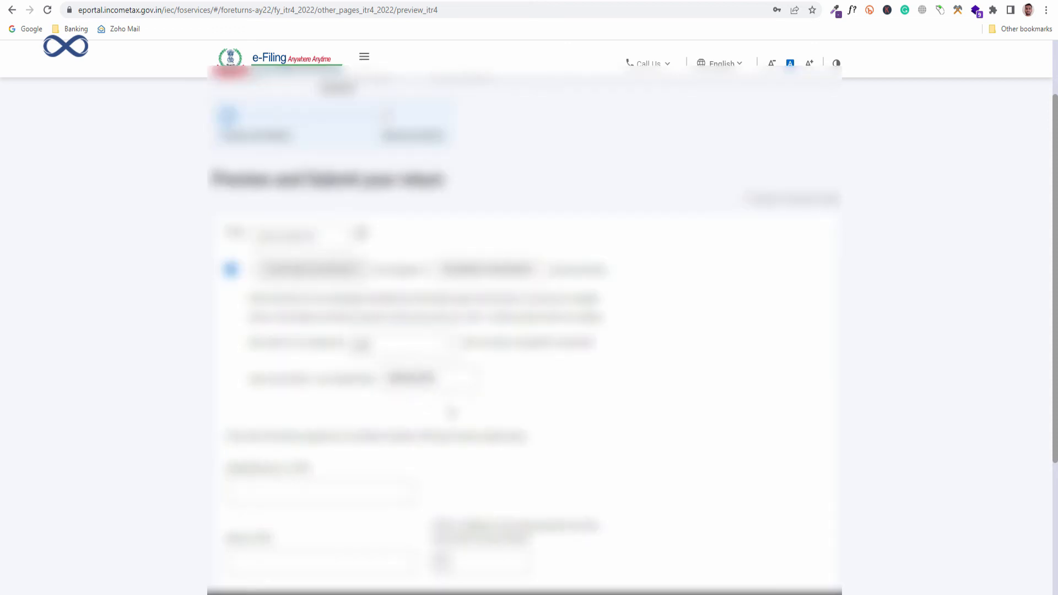
{"action": "scroll", "coordinate": [419, 350], "scroll_direction": "down", "scroll_amount": 3}
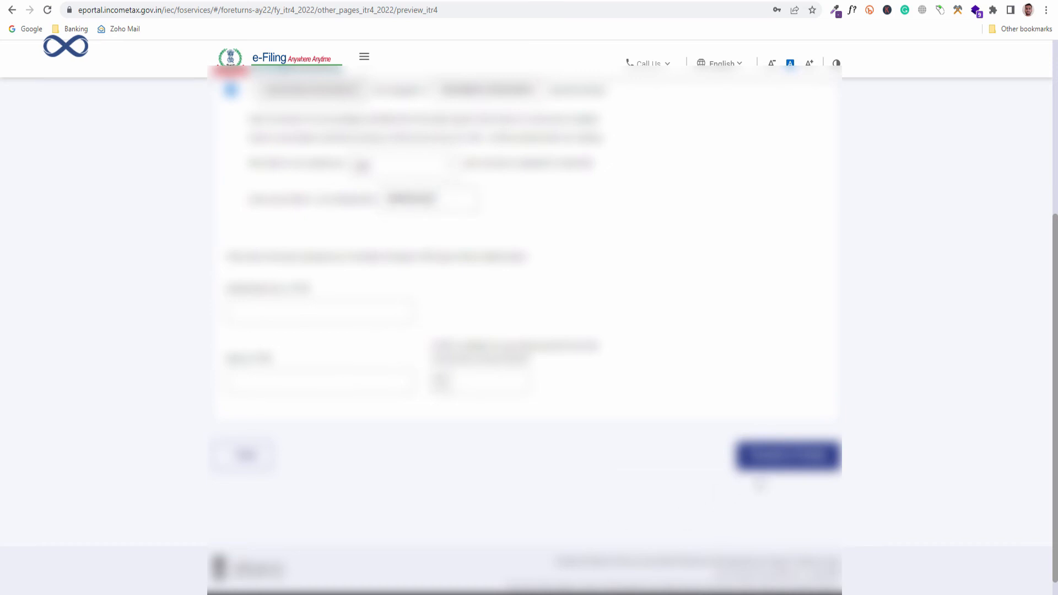
{"action": "left_click", "coordinate": [785, 464]}
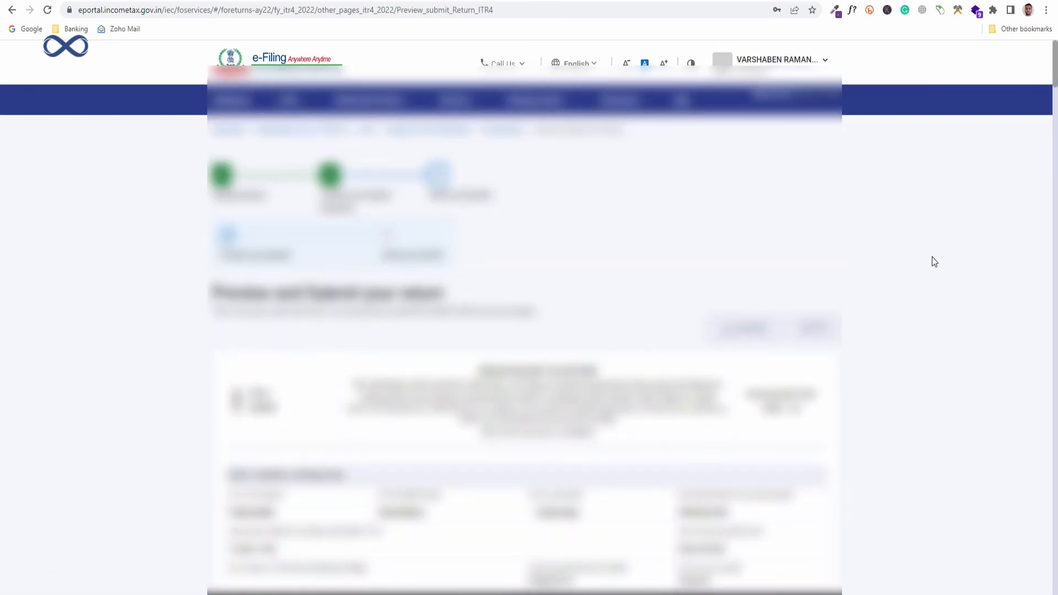
- Review the full ITR-4 preview from general information through deductions, tax computation and financial particulars to Verification, and proceed to validation
{"action": "scroll", "coordinate": [855, 283], "scroll_direction": "down", "scroll_amount": 3}
{"action": "scroll", "coordinate": [754, 299], "scroll_direction": "down", "scroll_amount": 2}
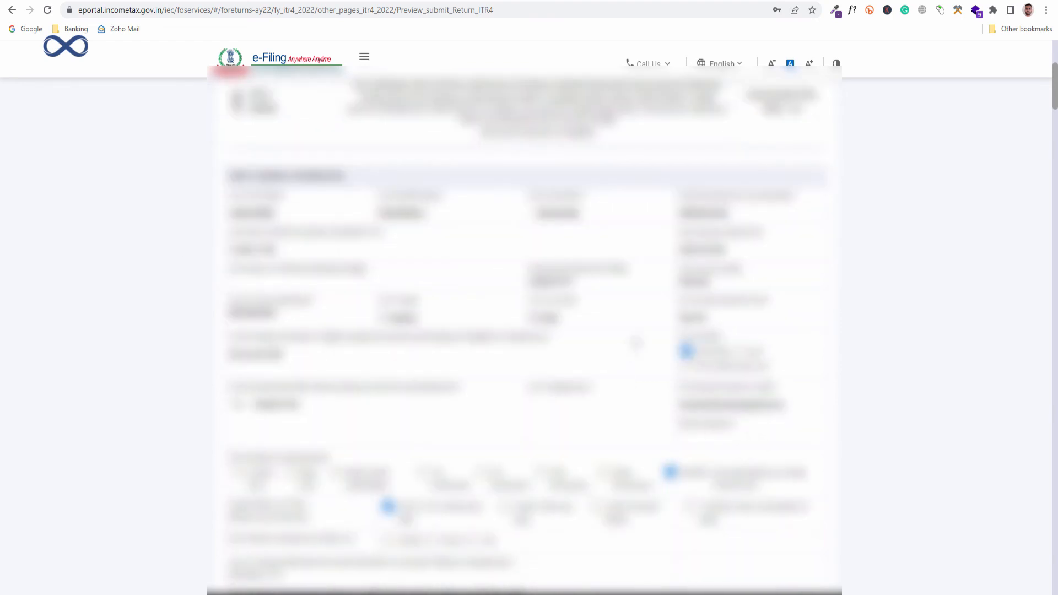
{"action": "scroll", "coordinate": [618, 363], "scroll_direction": "down", "scroll_amount": 10}
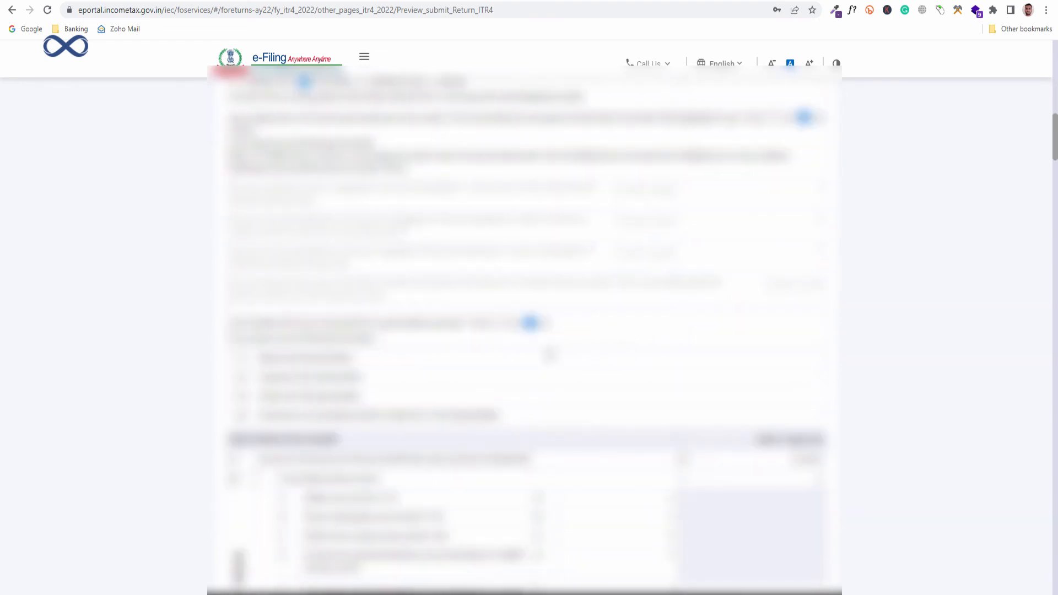
{"action": "scroll", "coordinate": [591, 326], "scroll_direction": "down", "scroll_amount": 6}
{"action": "scroll", "coordinate": [611, 320], "scroll_direction": "down", "scroll_amount": 8}
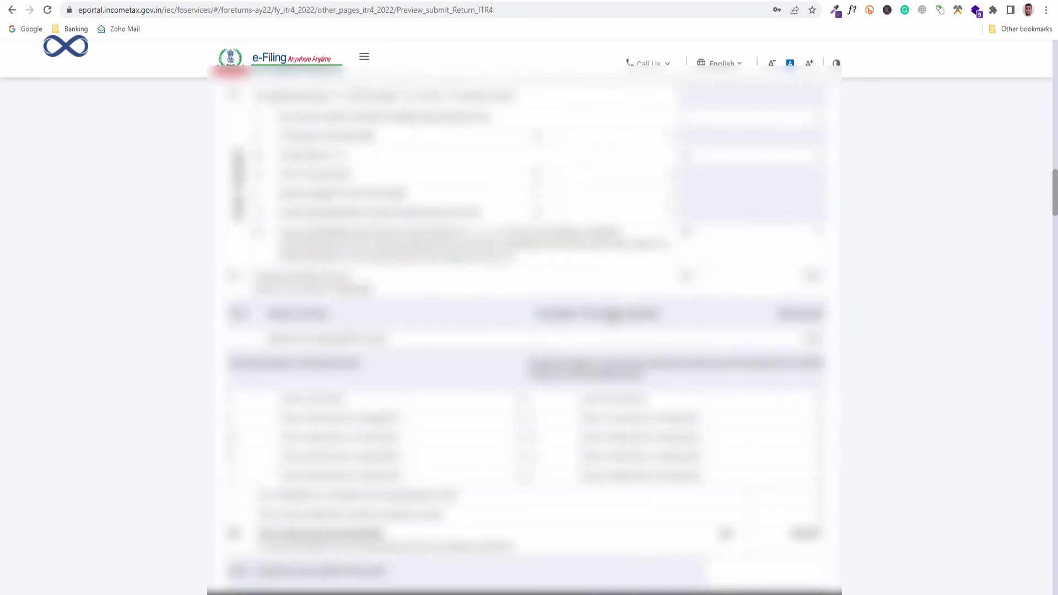
{"action": "scroll", "coordinate": [610, 323], "scroll_direction": "down", "scroll_amount": 20}
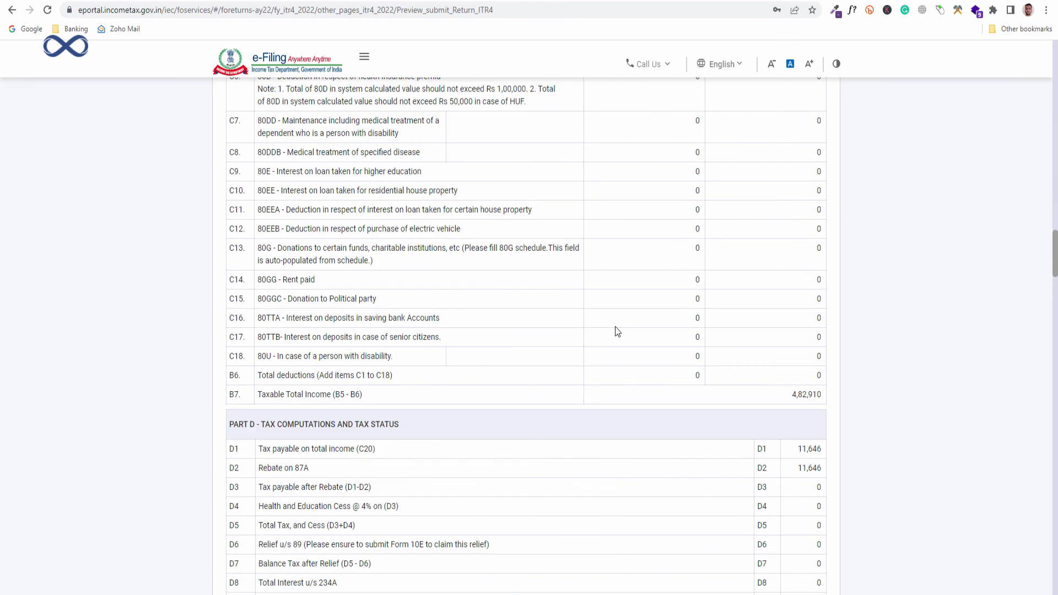
{"action": "scroll", "coordinate": [763, 374], "scroll_direction": "down", "scroll_amount": 20}
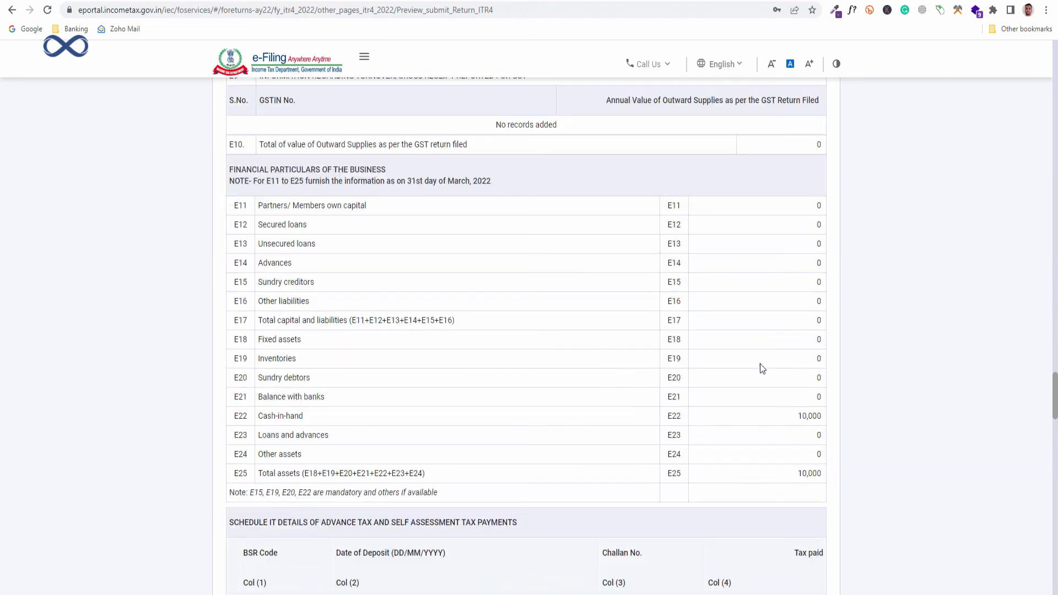
{"action": "scroll", "coordinate": [753, 378], "scroll_direction": "down", "scroll_amount": 20}
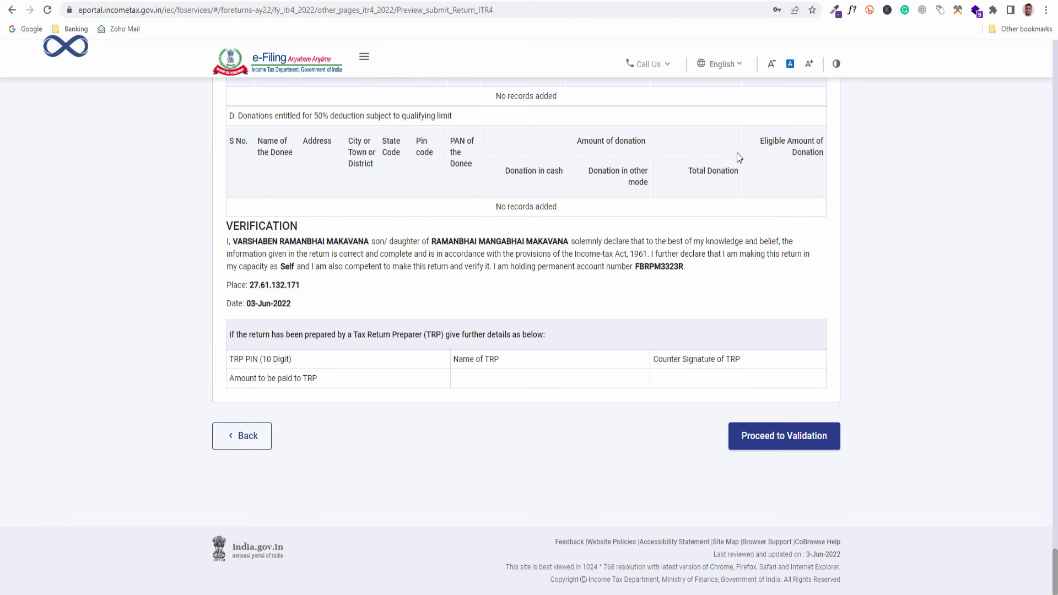
{"action": "left_click", "coordinate": [786, 437]}
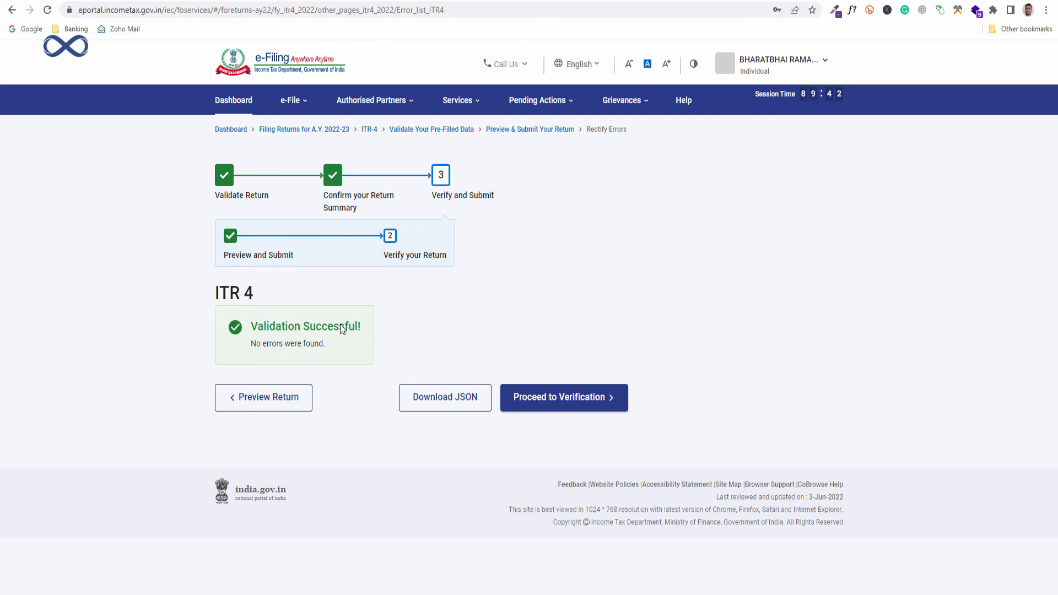
- Proceed from the validated return to verification and continue with the e-Verify Now method
{"action": "left_click", "coordinate": [558, 401]}
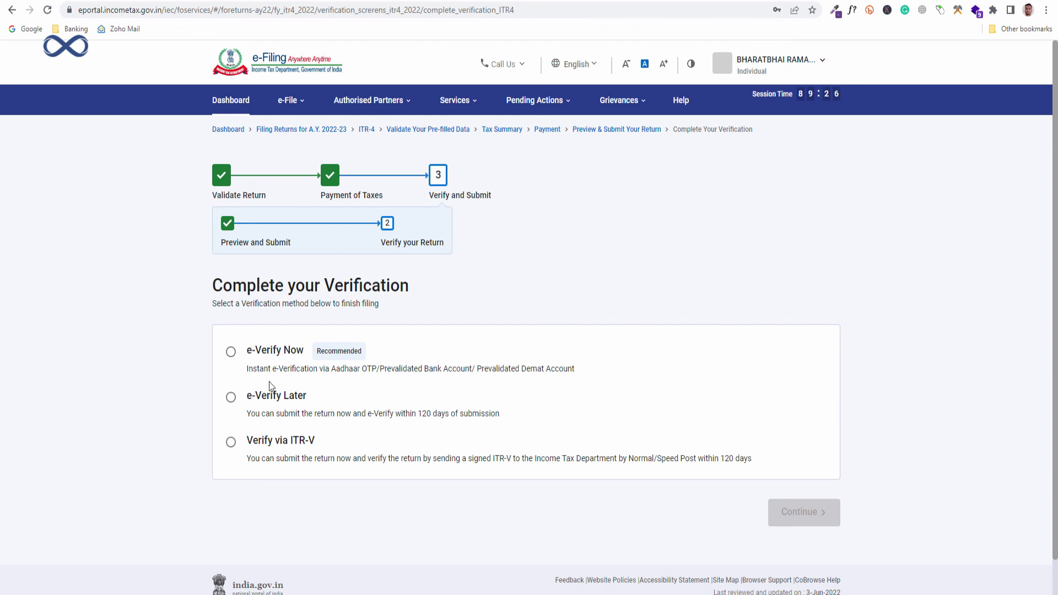
{"action": "left_click", "coordinate": [230, 354]}
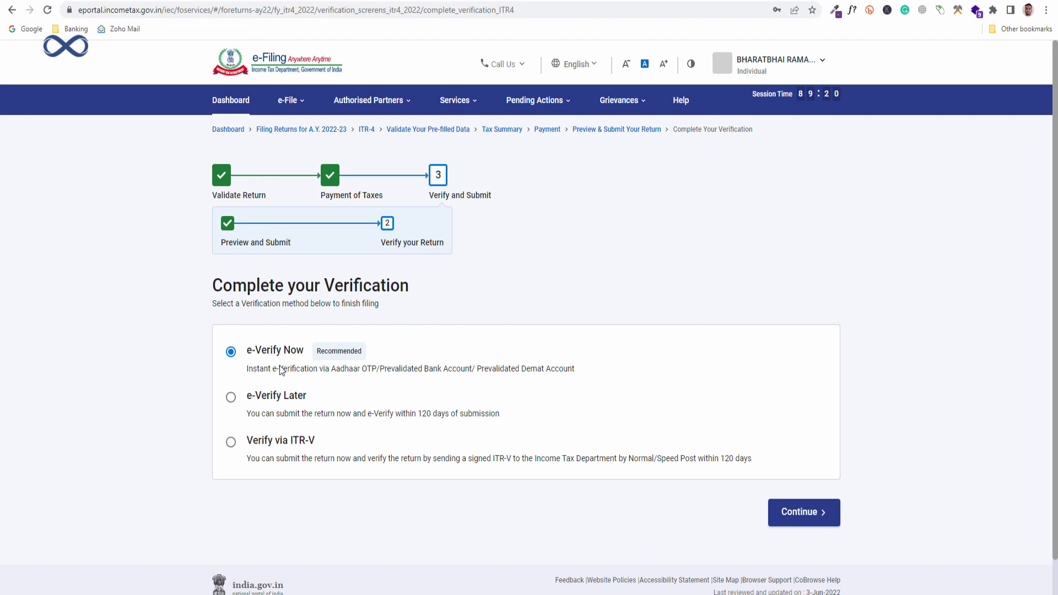
{"action": "left_click", "coordinate": [803, 512]}
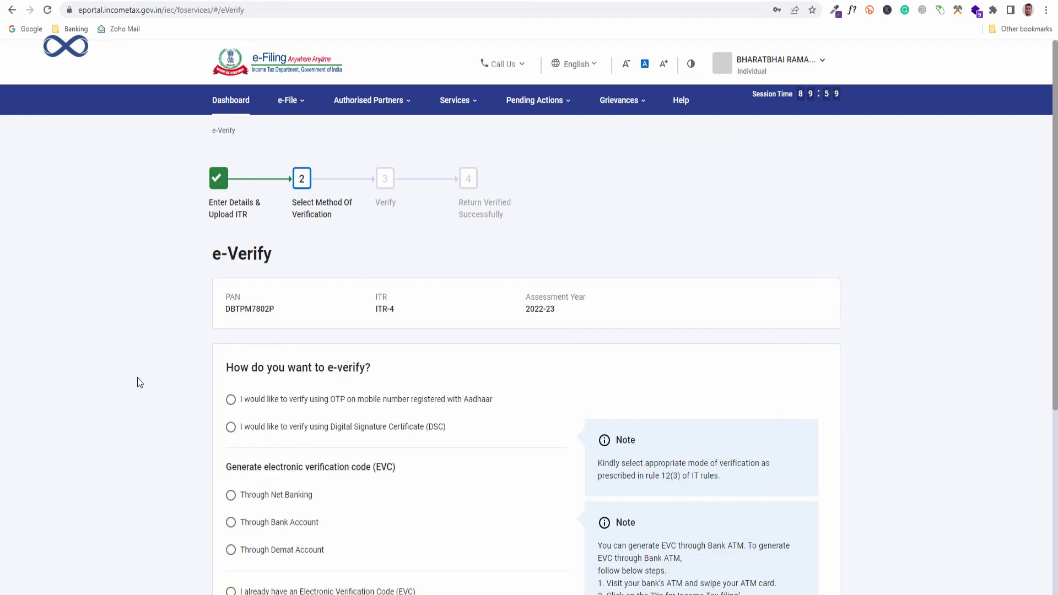
- Choose e-verification by OTP on the mobile number registered with Aadhaar, agree to validate the Aadhaar details, and generate the Aadhaar OTP
{"action": "scroll", "coordinate": [409, 366], "scroll_direction": "down", "scroll_amount": 2}
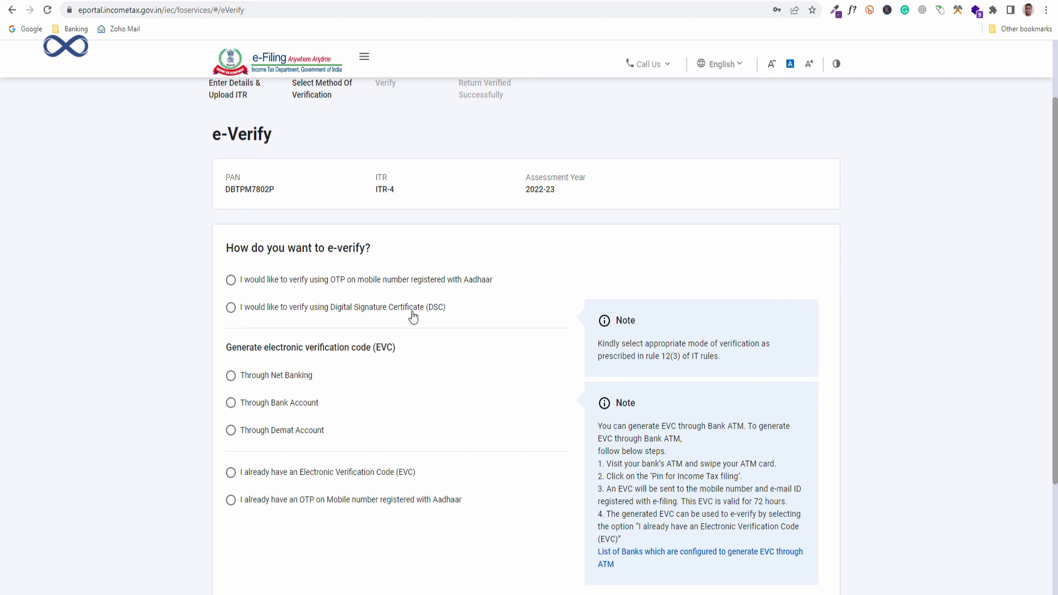
{"action": "left_click", "coordinate": [231, 282]}
{"action": "scroll", "coordinate": [550, 336], "scroll_direction": "down", "scroll_amount": 3}
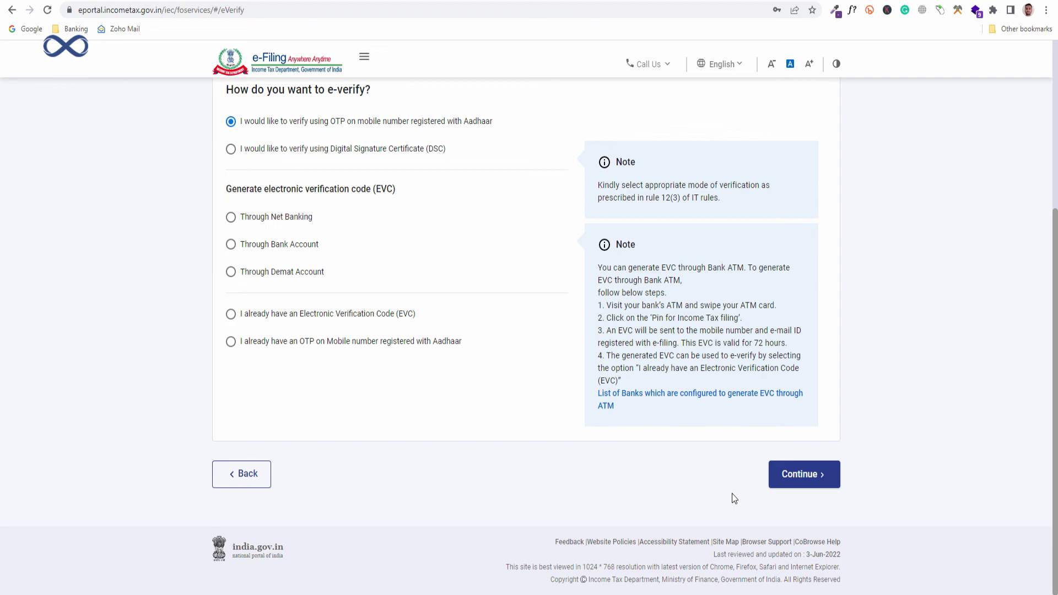
{"action": "left_click", "coordinate": [816, 474]}
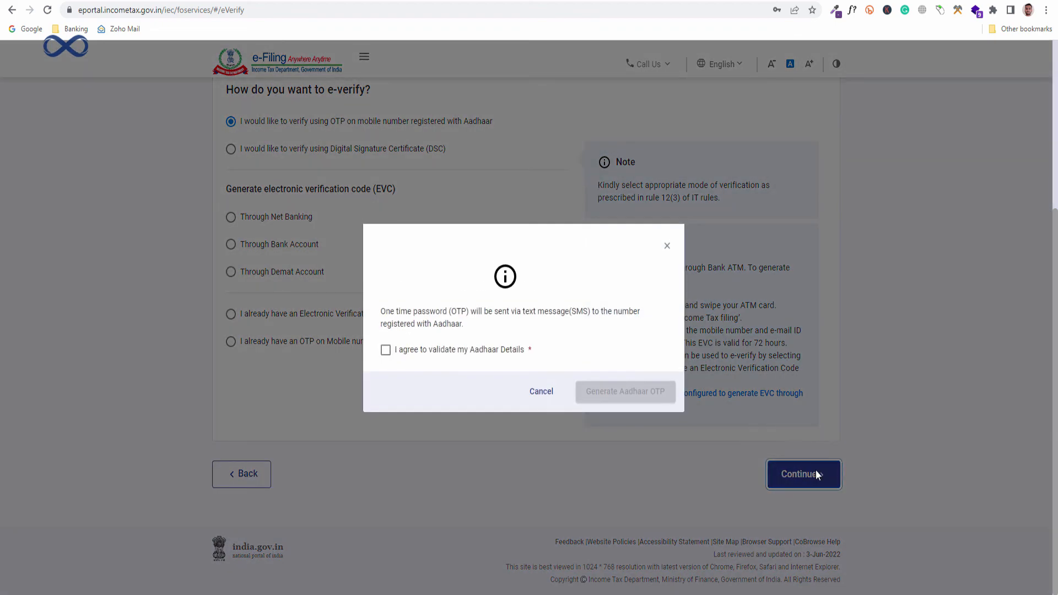
{"action": "left_click", "coordinate": [386, 351]}
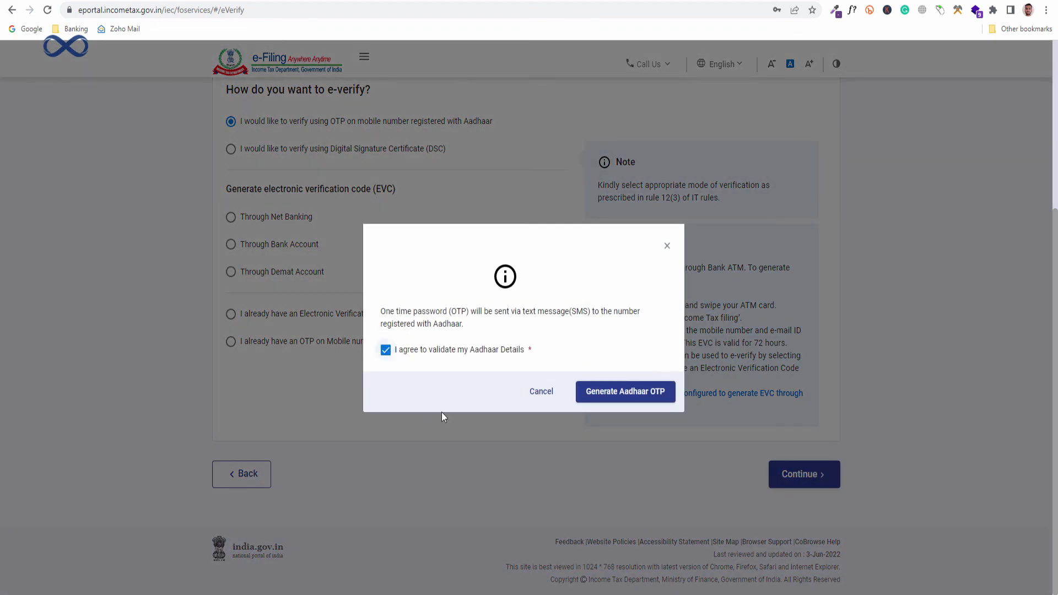
{"action": "left_click", "coordinate": [626, 392]}
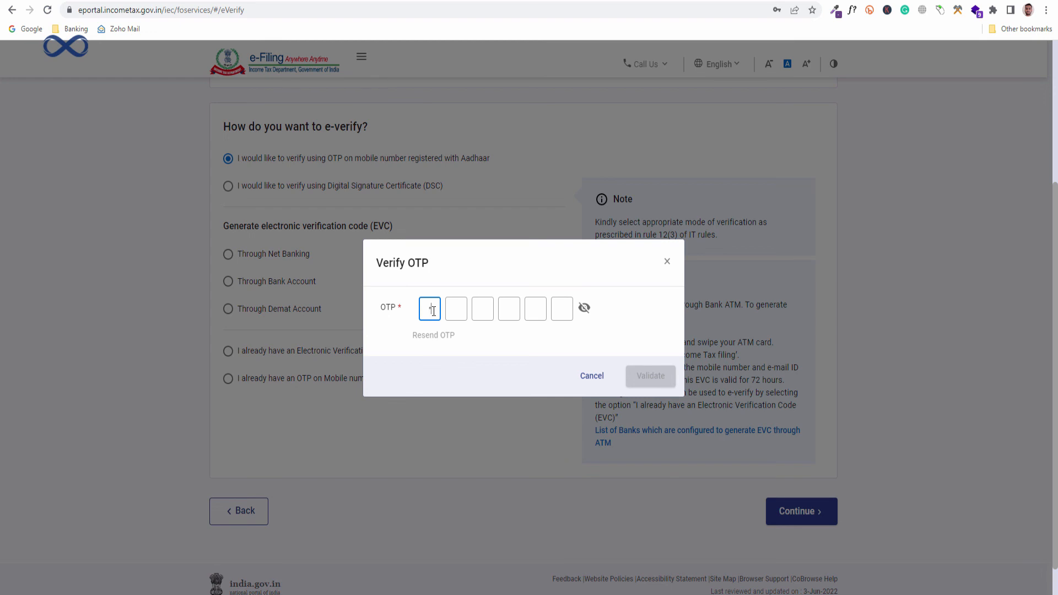
- Enter and validate the Aadhaar OTP, submit the return, and go back to the dashboard
{"action": "type", "text": "••••••"}
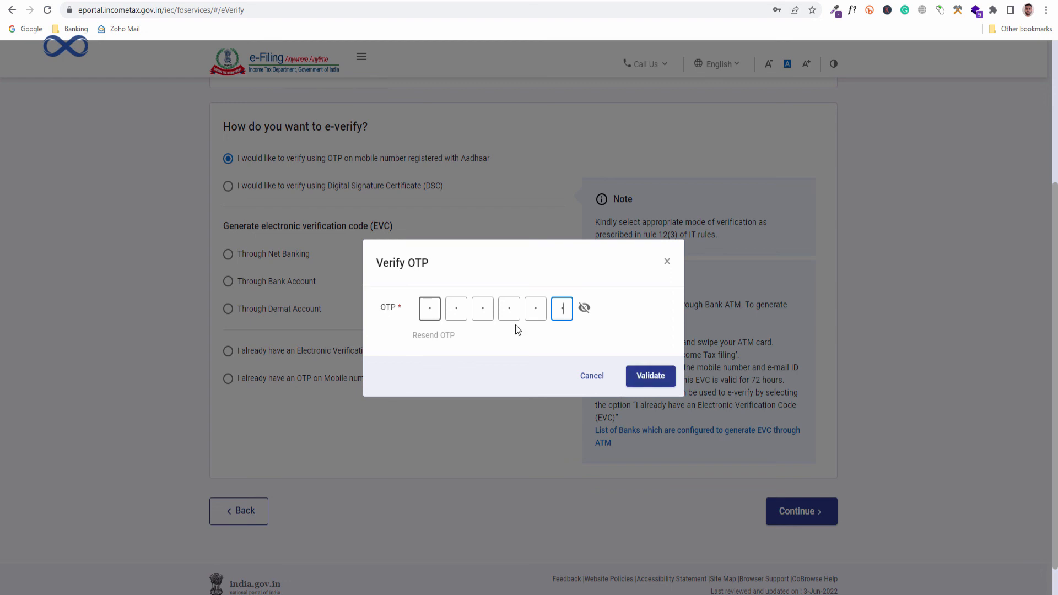
{"action": "left_click", "coordinate": [654, 377]}
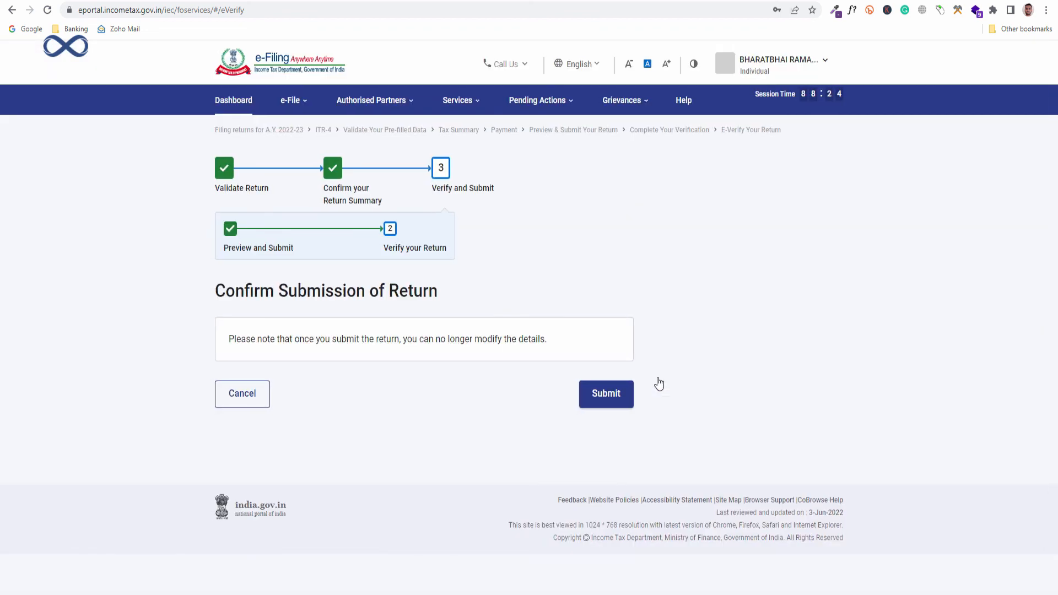
{"action": "left_click", "coordinate": [610, 405]}
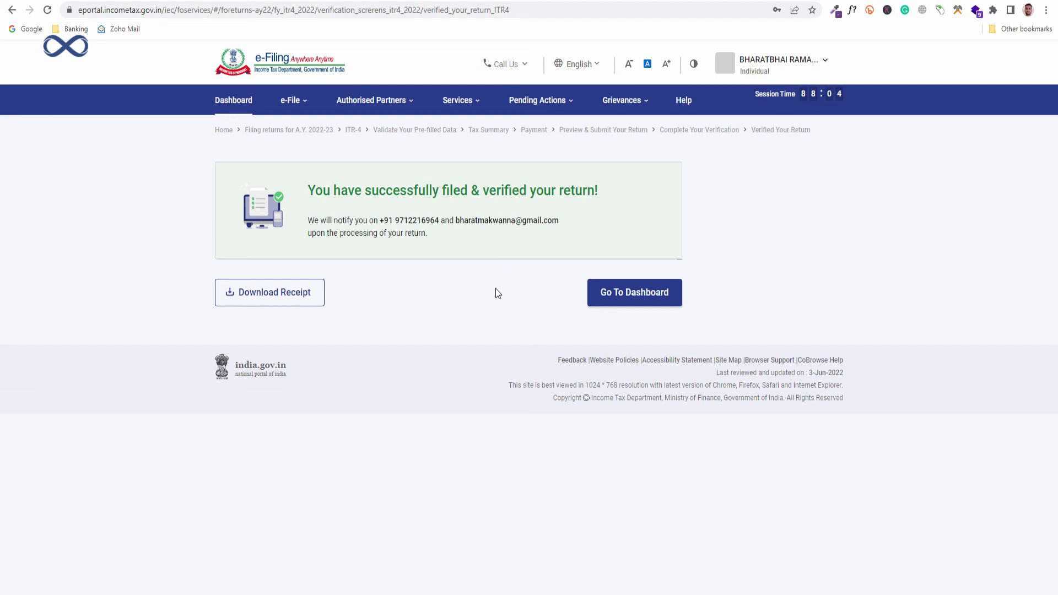
{"action": "left_click", "coordinate": [628, 295]}
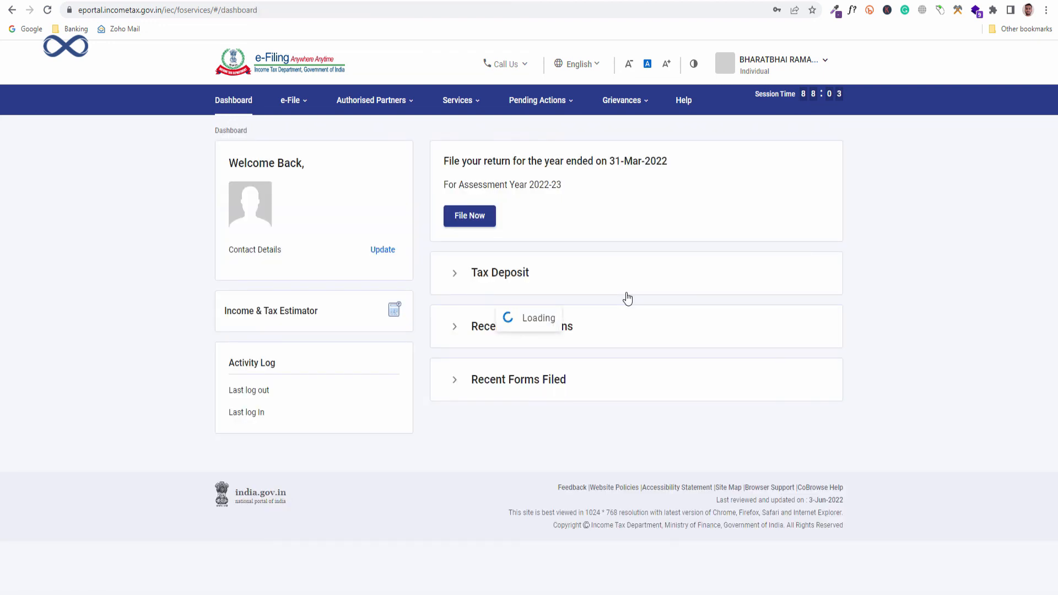